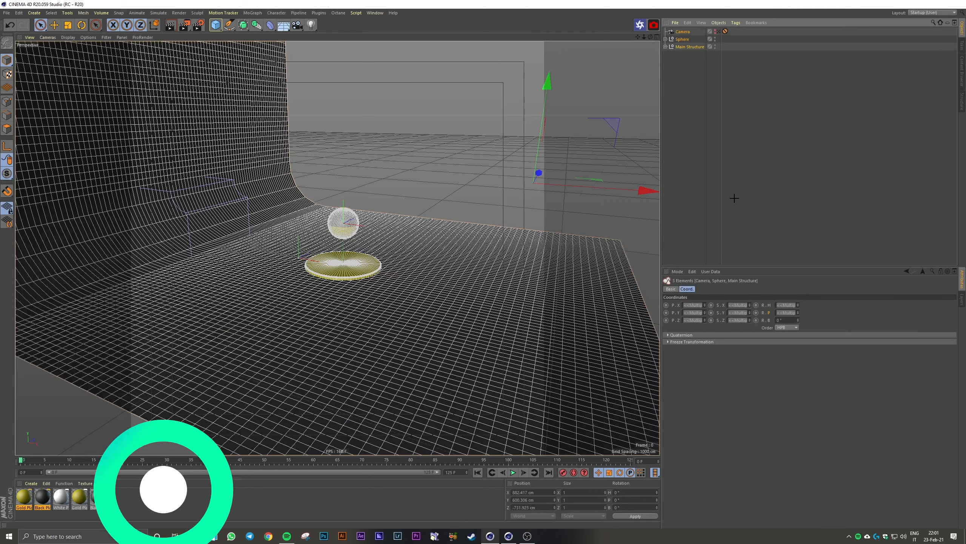
Examine the plane and main cylinder inside the Main Structure group, as well as the Sphere group.
{"action": "left_click", "coordinate": [665, 47]}
{"action": "left_click", "coordinate": [684, 61]}
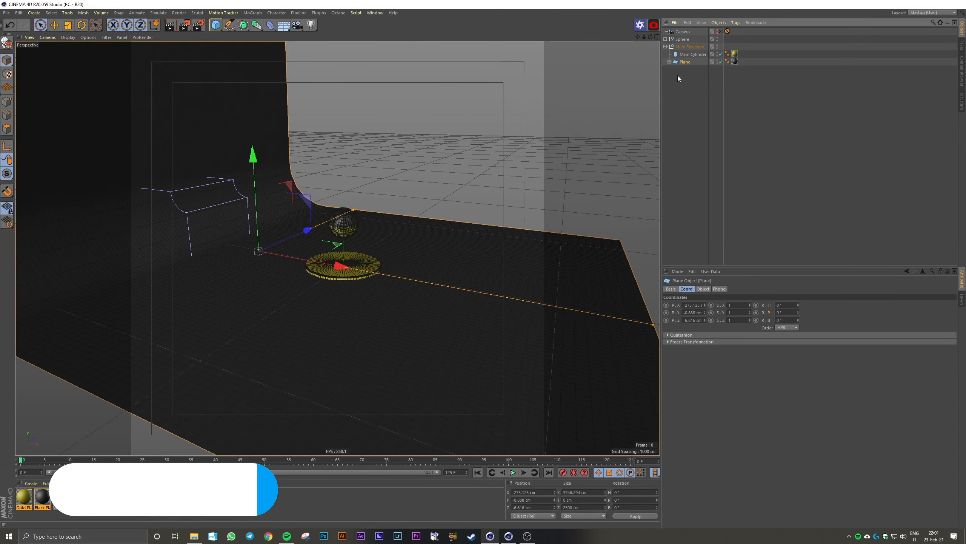
{"action": "left_click", "coordinate": [339, 276]}
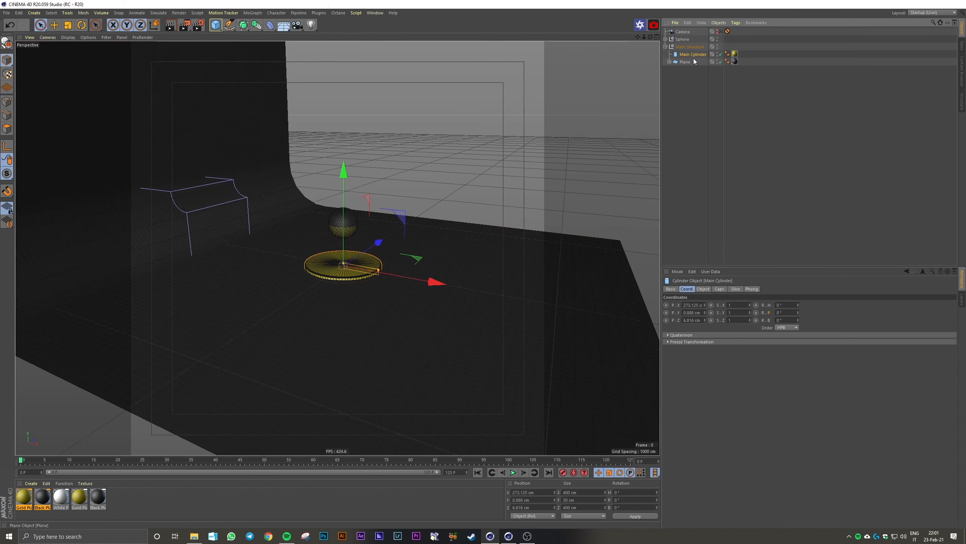
{"action": "left_click", "coordinate": [666, 47]}
{"action": "left_click", "coordinate": [683, 39]}
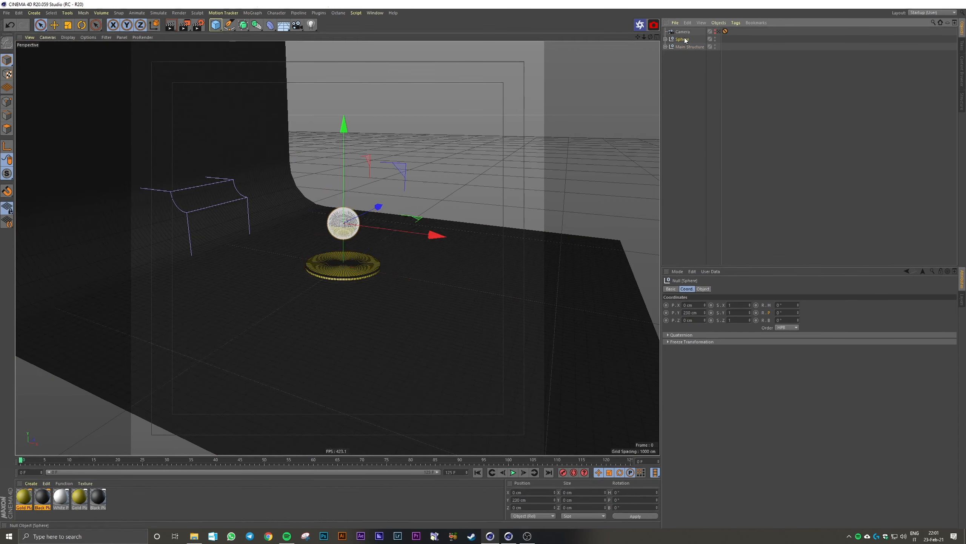
{"action": "left_click", "coordinate": [799, 101]}
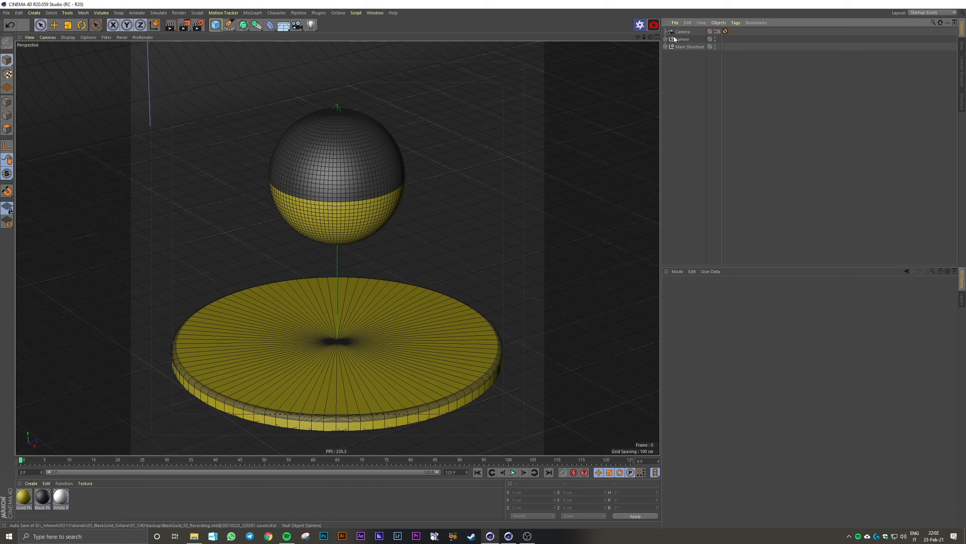
Add a cube to the scene and raise it to about 126 cm in Y above the disc.
{"action": "left_click", "coordinate": [216, 25]}
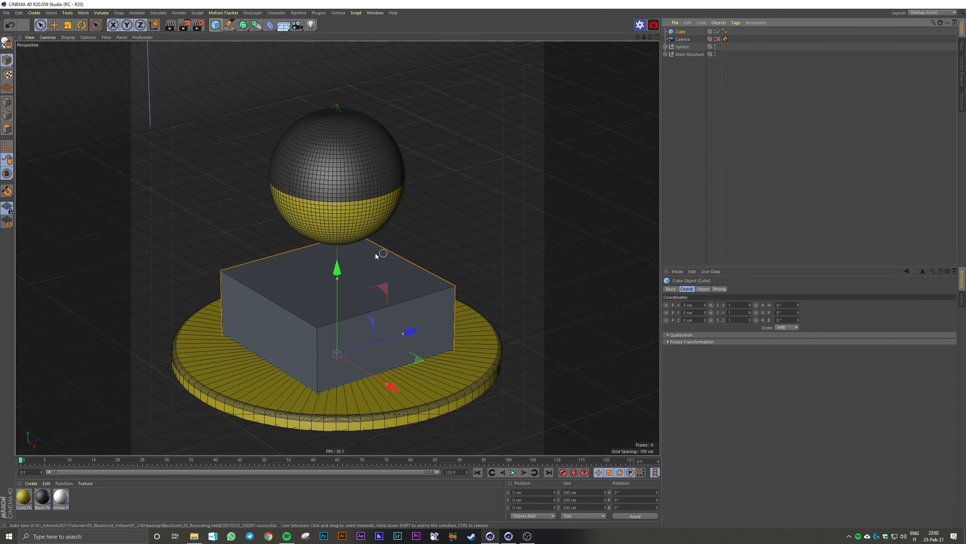
{"action": "left_click_drag", "start_coordinate": [343, 280], "coordinate": [344, 185]}
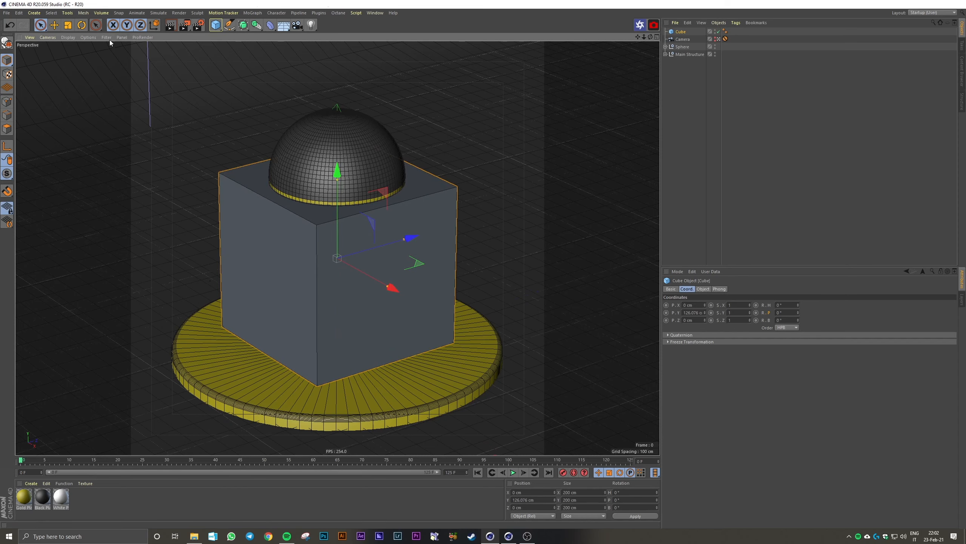
Turn off the display of textures in the perspective viewport.
{"action": "left_click", "coordinate": [88, 38]}
{"action": "mouse_move", "coordinate": [70, 39]}
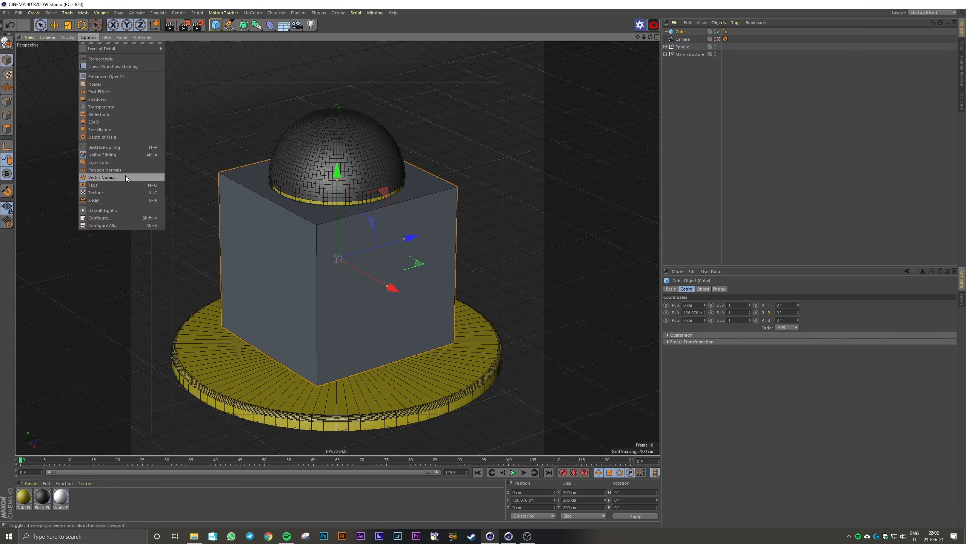
{"action": "left_click", "coordinate": [130, 191]}
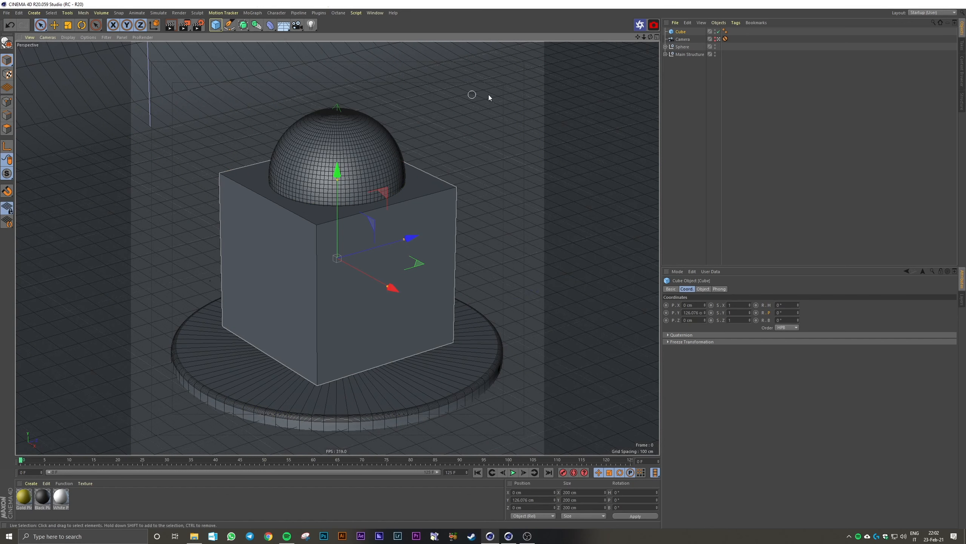
Flatten the cube into a thin tile measuring 60 cm in X, 5 cm in Y and 60 cm in Z.
{"action": "left_click_drag", "start_coordinate": [338, 179], "coordinate": [331, 256]}
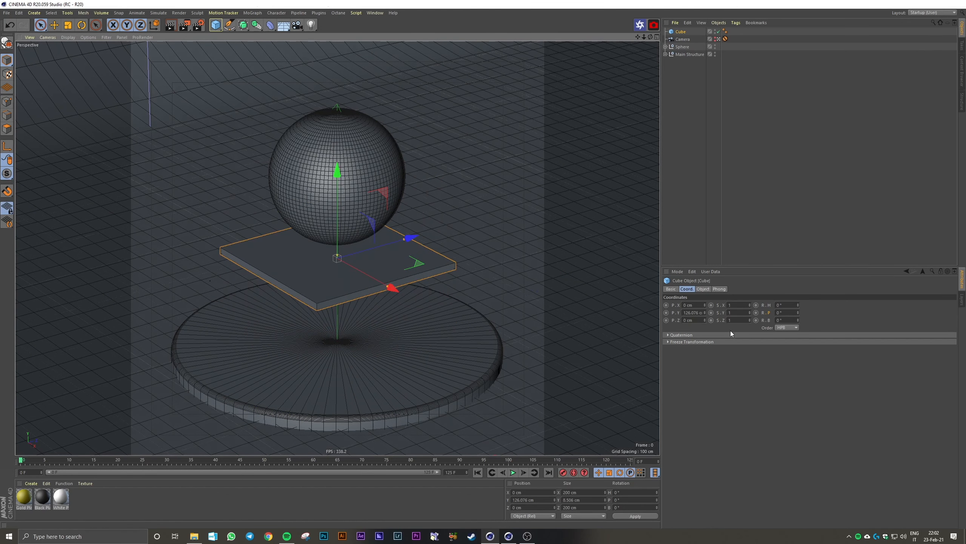
{"action": "left_click", "coordinate": [703, 289]}
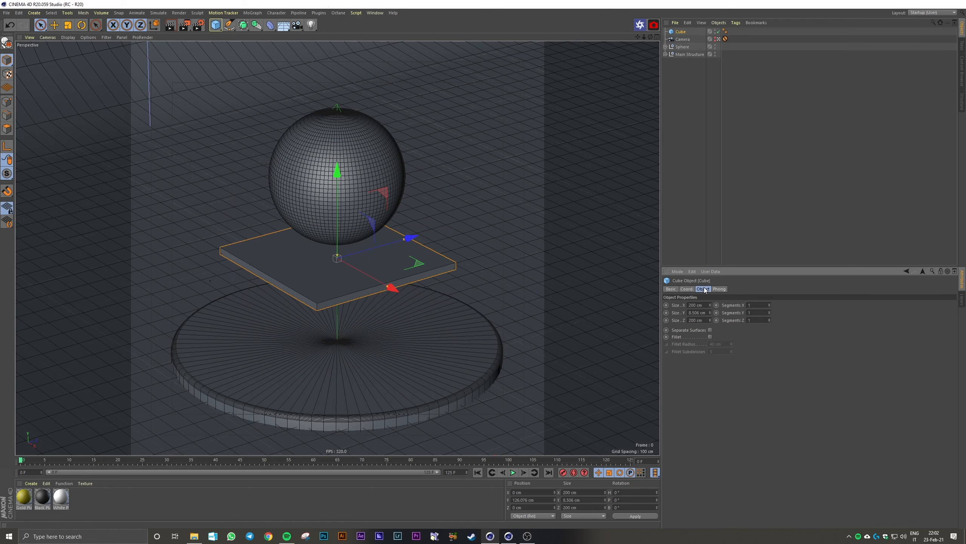
{"action": "left_click", "coordinate": [706, 307]}
{"action": "type", "text": "60"}
{"action": "key", "text": "Tab"}
{"action": "type", "text": "5"}
{"action": "key", "text": "Tab"}
{"action": "type", "text": "60"}
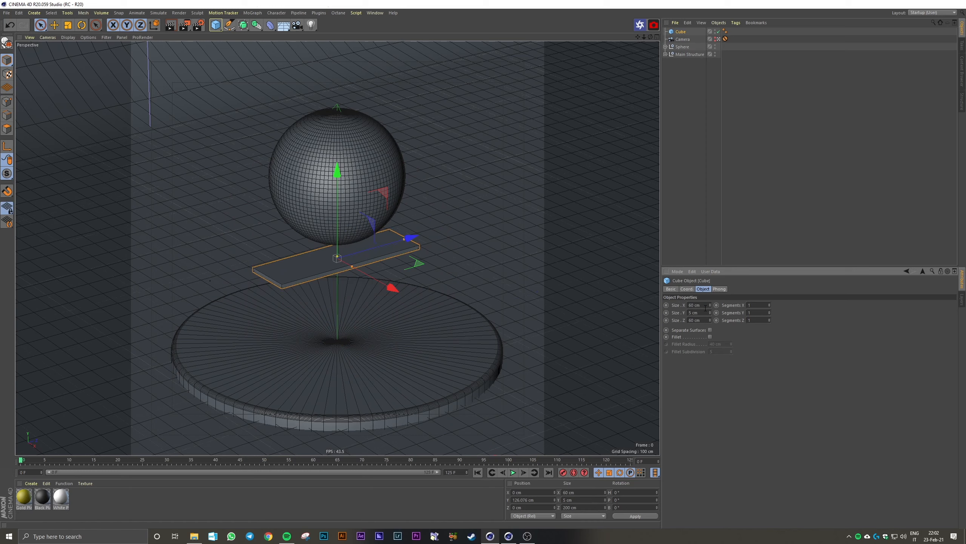
{"action": "key", "text": "Return"}
Set the cube's X and Z sizes to 70 cm.
{"action": "left_click", "coordinate": [706, 307]}
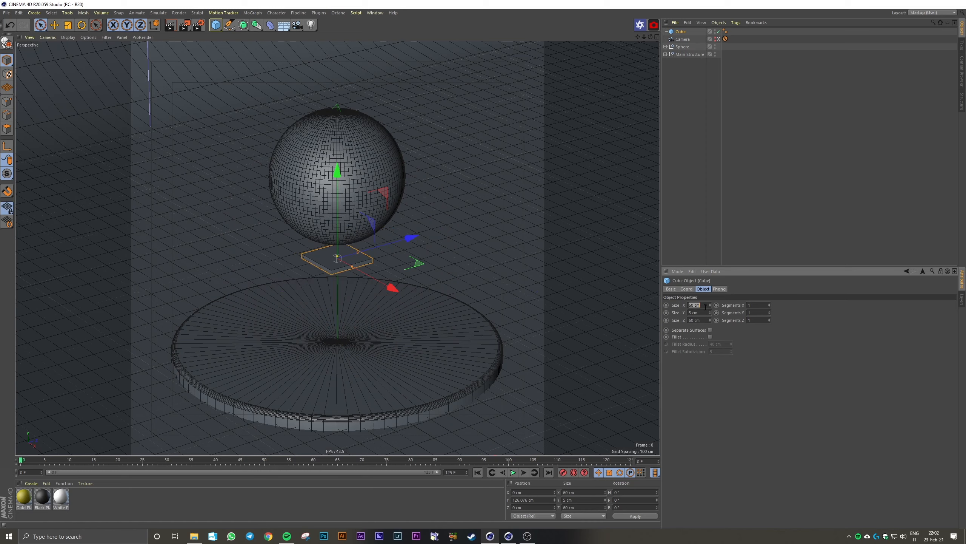
{"action": "type", "text": "70"}
{"action": "key", "text": "Tab"}
{"action": "key", "text": "Tab"}
{"action": "type", "text": "70"}
{"action": "key", "text": "Return"}
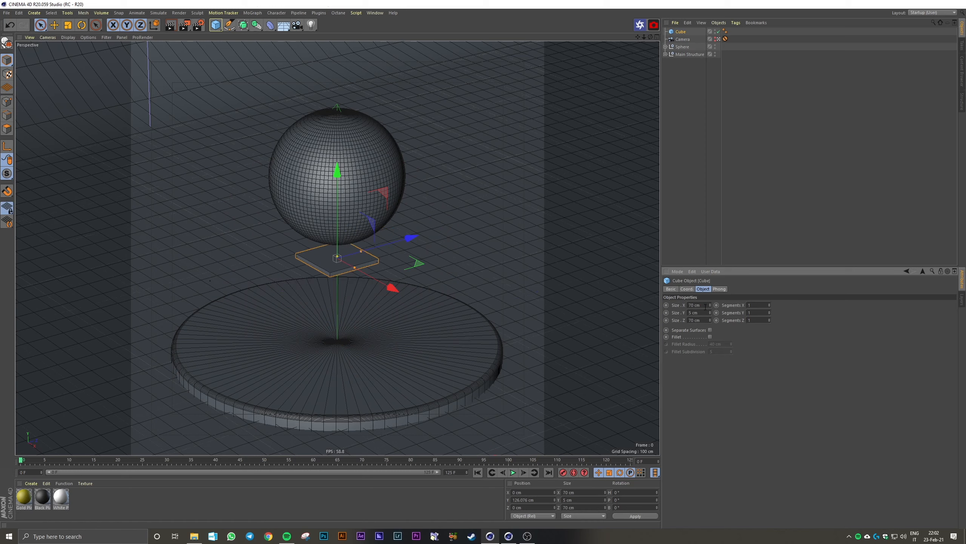
Set the cube's X and Z sizes to 75 cm.
{"action": "left_click", "coordinate": [706, 307]}
{"action": "type", "text": "75"}
{"action": "key", "text": "Tab"}
{"action": "key", "text": "Tab"}
{"action": "type", "text": "75"}
{"action": "key", "text": "Return"}
Enable the fillet on the cube with a fillet radius of 1 cm.
{"action": "left_click", "coordinate": [710, 336]}
{"action": "double_click", "coordinate": [721, 345]}
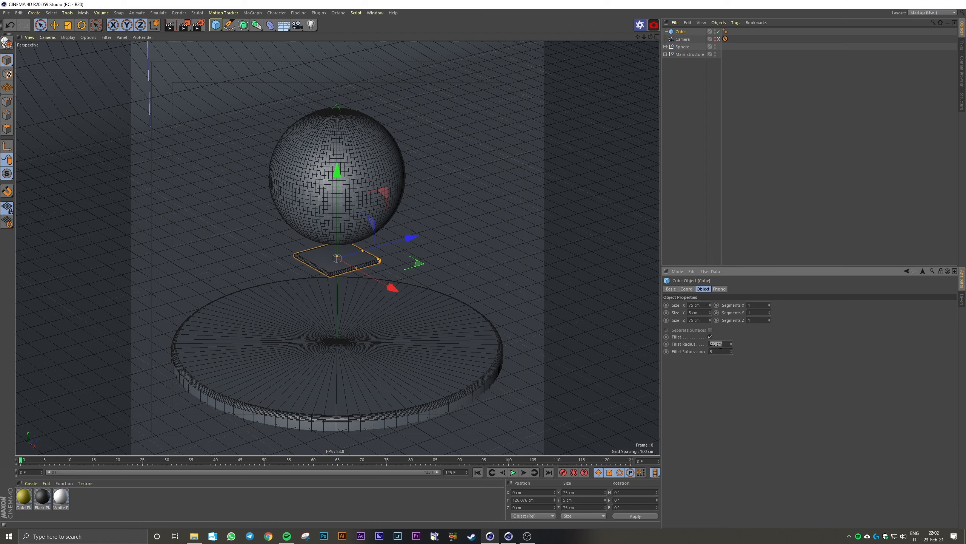
{"action": "type", "text": "1"}
{"action": "key", "text": "Return"}
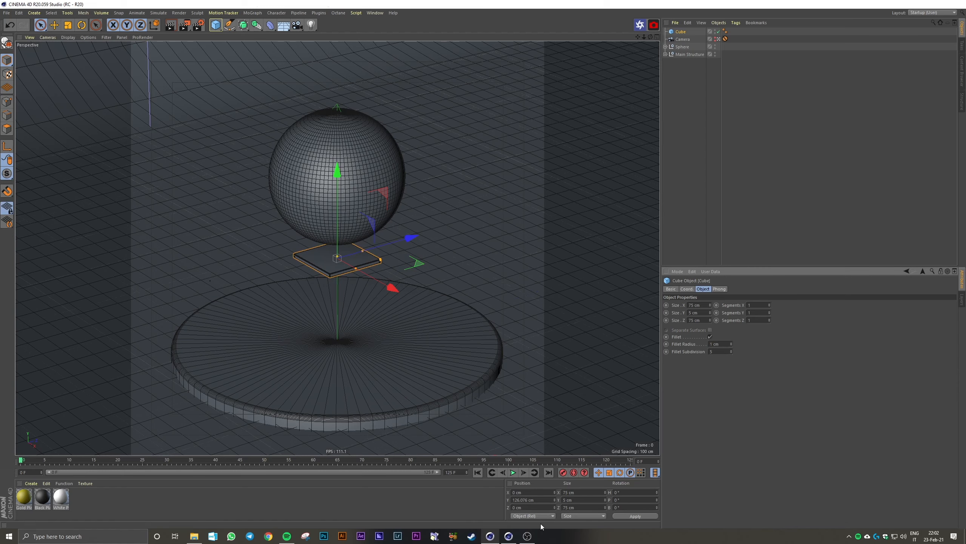
Raise the thin cube in the front view to about 147 cm in Y, just beneath the sphere.
{"action": "middle_click", "coordinate": [516, 216]}
{"action": "middle_click", "coordinate": [476, 312]}
{"action": "scroll", "coordinate": [441, 280], "scroll_direction": "up", "scroll_amount": 5}
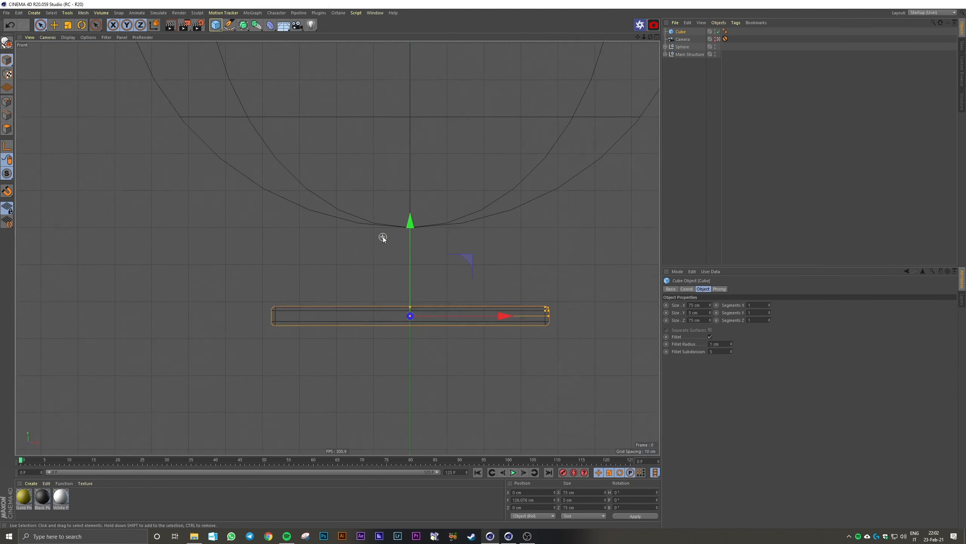
{"action": "left_click_drag", "start_coordinate": [413, 264], "coordinate": [434, 175]}
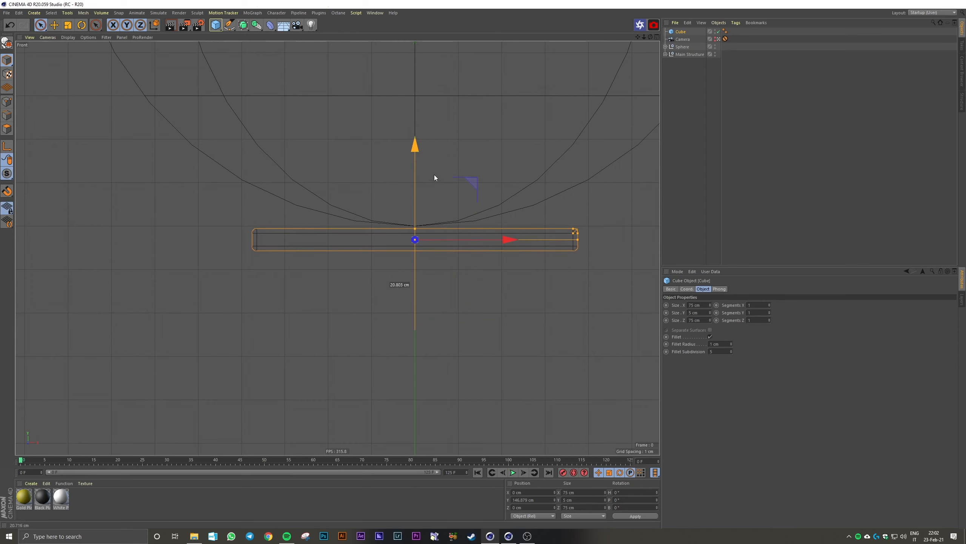
{"action": "middle_click", "coordinate": [434, 176]}
{"action": "middle_click", "coordinate": [297, 158]}
{"action": "left_click", "coordinate": [539, 126]}
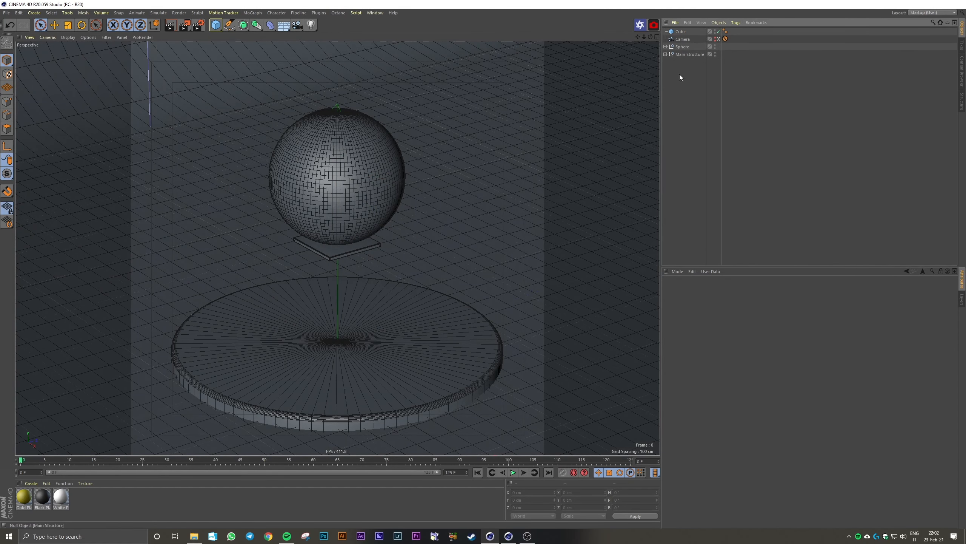
Try rotating the Sphere group above the tile.
{"action": "left_click", "coordinate": [336, 256]}
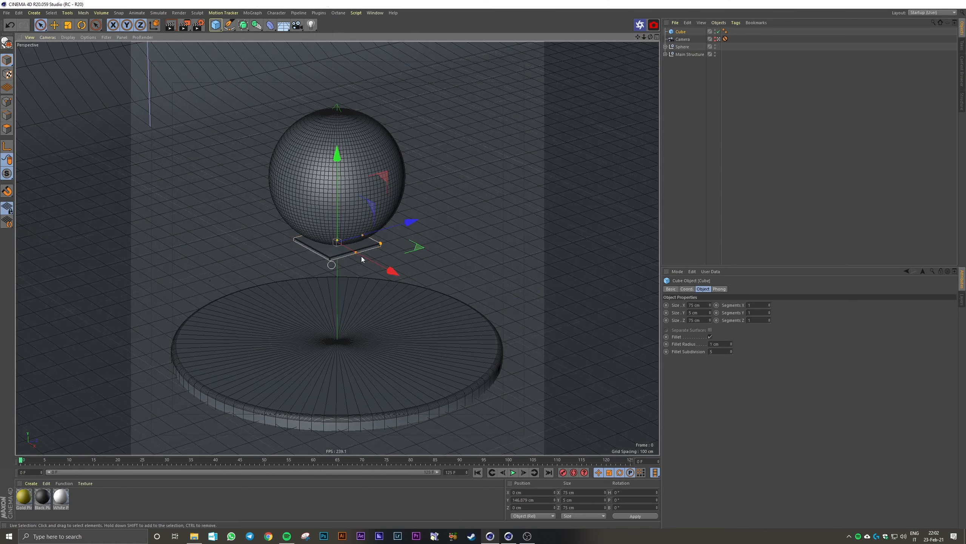
{"action": "left_click", "coordinate": [368, 146]}
{"action": "left_click", "coordinate": [681, 47]}
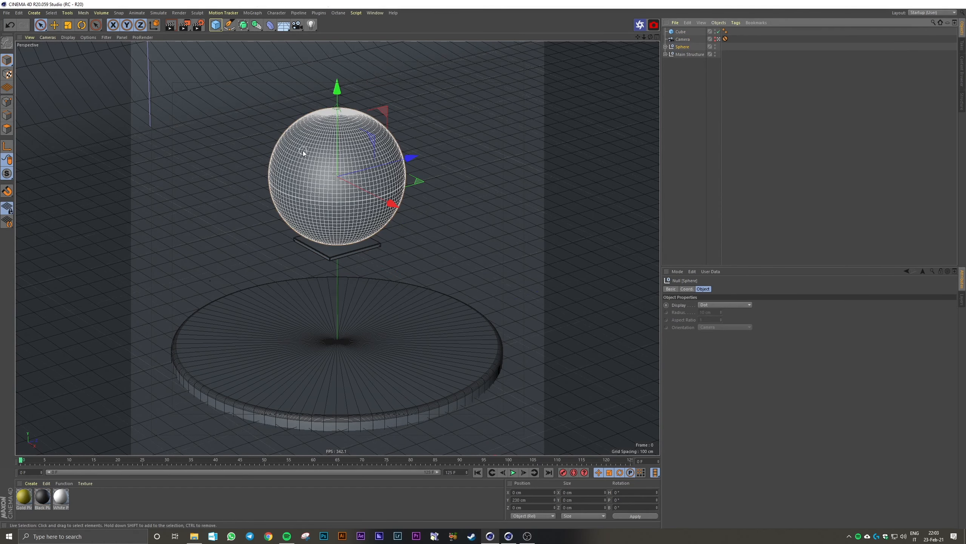
{"action": "key", "text": "r"}
{"action": "left_click_drag", "start_coordinate": [308, 154], "coordinate": [407, 134]}
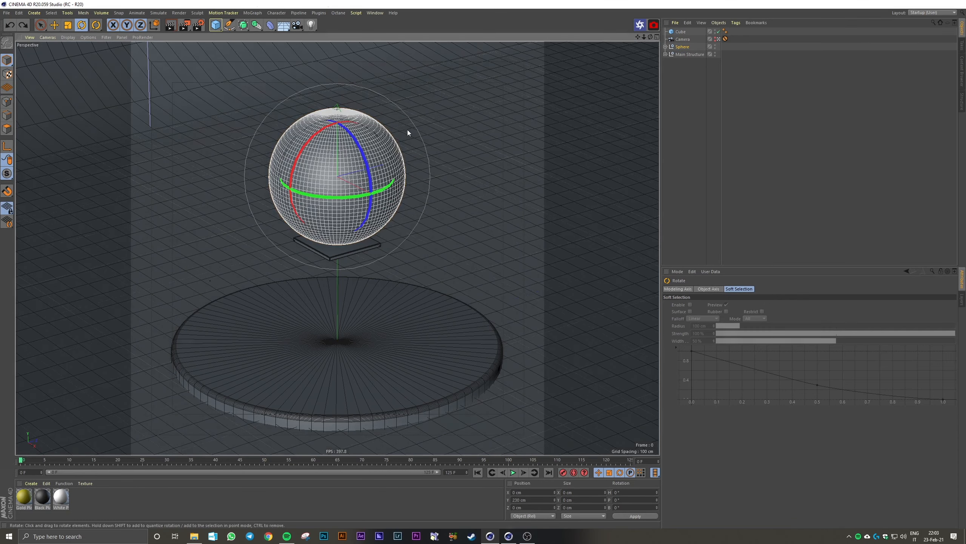
{"action": "left_click", "coordinate": [725, 128]}
Try building a tile grid by moving copies of the cube beside each other, and undo the copies.
{"action": "left_click", "coordinate": [334, 249]}
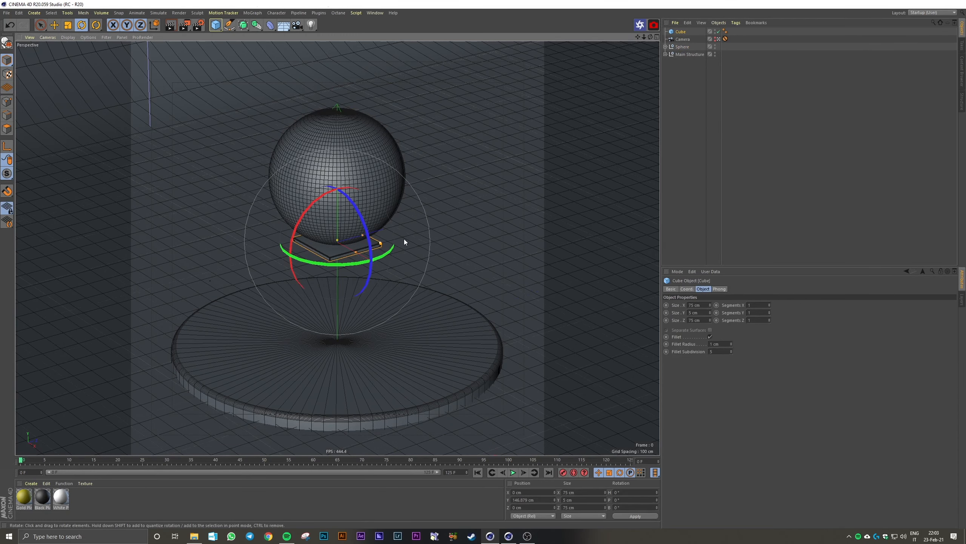
{"action": "key", "text": "e"}
{"action": "mouse_move", "coordinate": [359, 257]}
{"action": "left_mouse_down", "text": "ctrl"}
{"action": "mouse_move", "coordinate": [411, 281]}
{"action": "mouse_move", "coordinate": [364, 264]}
{"action": "left_mouse_up", "text": "ctrl"}
{"action": "left_click_drag", "start_coordinate": [362, 304], "coordinate": [329, 240], "text": "ctrl"}
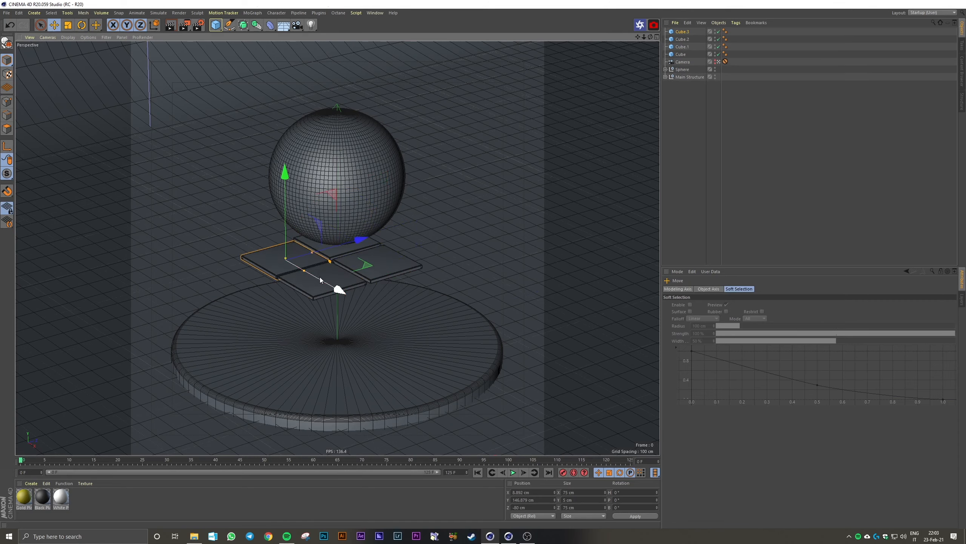
{"action": "left_click_drag", "start_coordinate": [339, 288], "coordinate": [286, 252]}
{"action": "key", "text": "ctrl+z"}
{"action": "key", "text": "ctrl+z"}
{"action": "key", "text": "ctrl+z"}
{"action": "key", "text": "ctrl+z"}
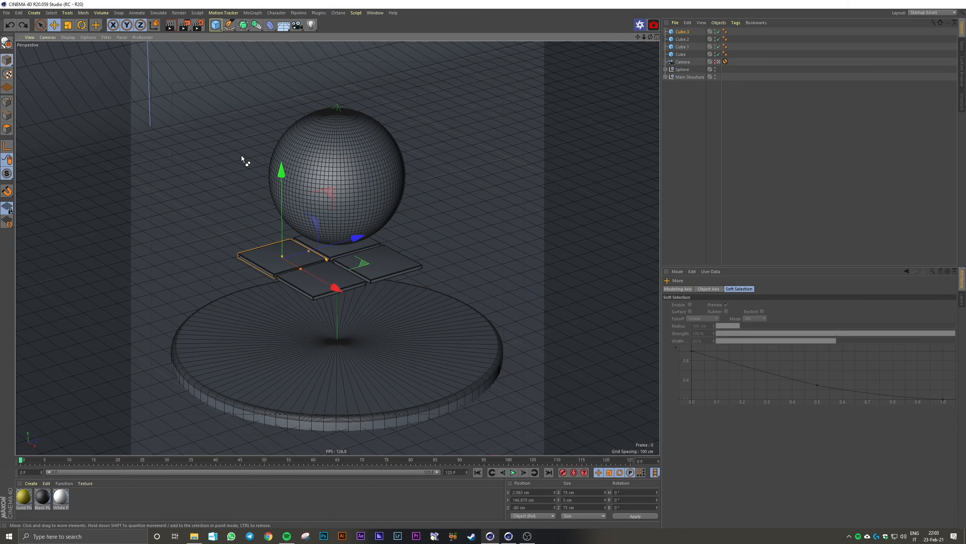
{"action": "left_click", "coordinate": [700, 106]}
Rename the cube as Single Piece Plane.
{"action": "left_click", "coordinate": [680, 33]}
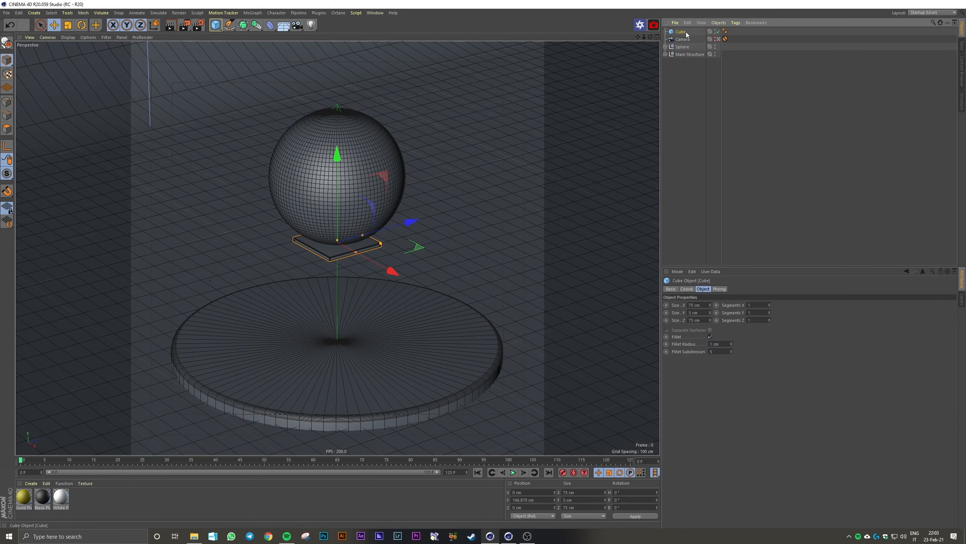
{"action": "double_click", "coordinate": [680, 32]}
{"action": "type", "text": "Plin"}
{"action": "type", "text": "e"}
{"action": "key", "text": "Return"}
{"action": "type", "text": "lane"}
{"action": "key", "text": "Return"}
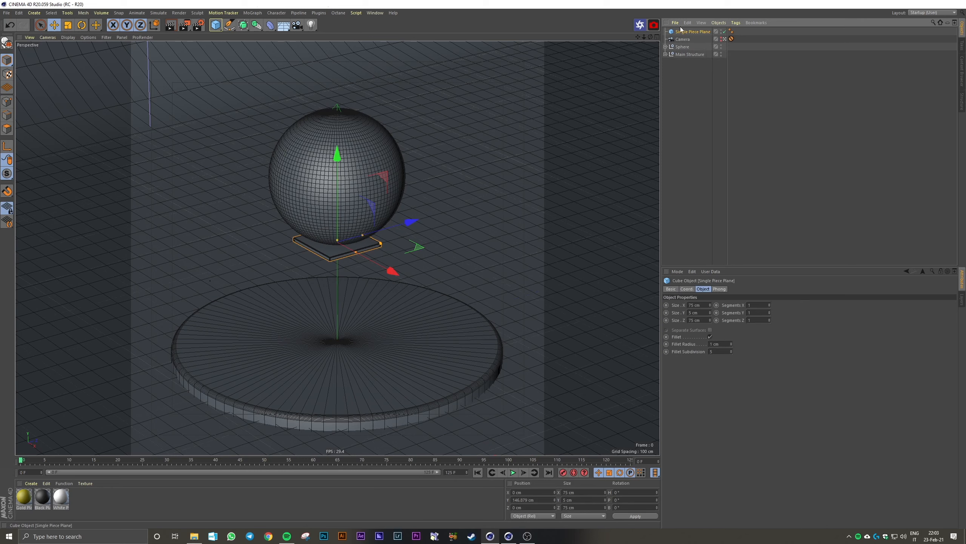
Add a MoGraph Cloner as the parent of Single Piece Plane.
{"action": "left_click", "coordinate": [261, 14]}
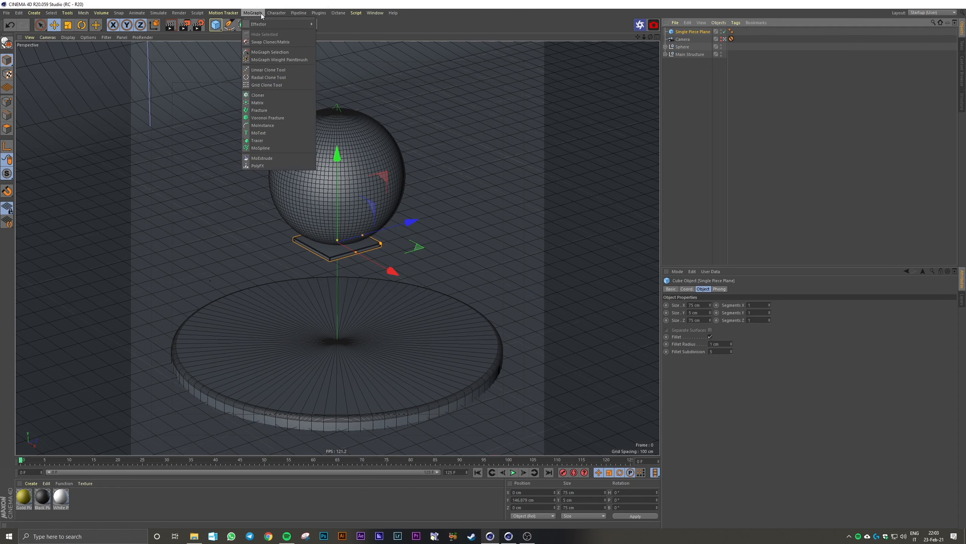
{"action": "left_click", "coordinate": [262, 95], "text": "alt"}
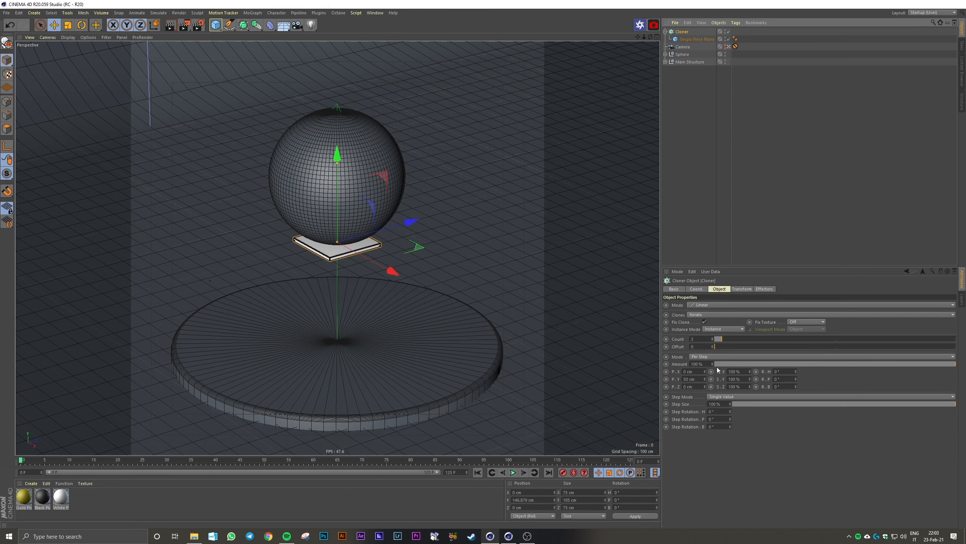
Set the linear Cloner's Y offset to 0 cm and spread the clones apart along X.
{"action": "left_click_drag", "start_coordinate": [705, 379], "coordinate": [706, 349]}
{"action": "double_click", "coordinate": [689, 379]}
{"action": "type", "text": "0"}
{"action": "key", "text": "Return"}
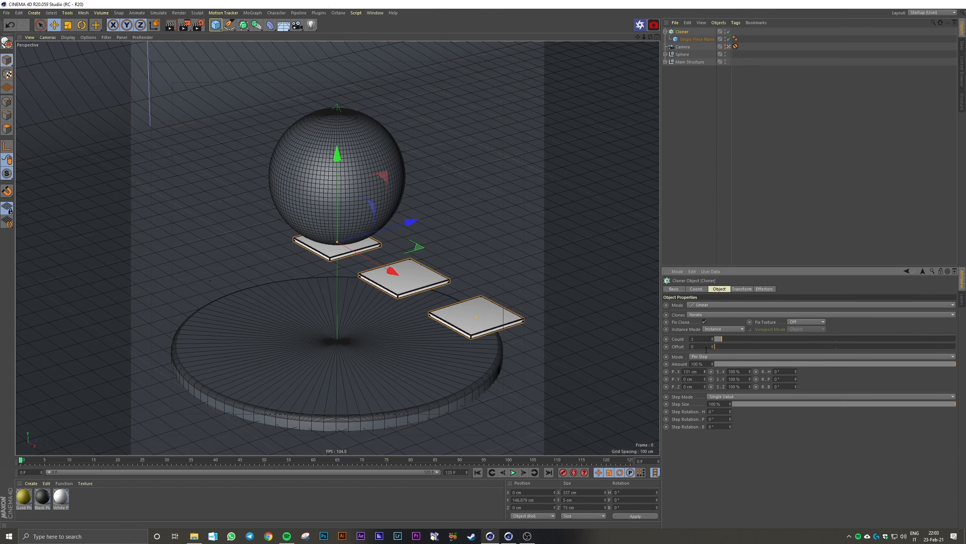
{"action": "left_click_drag", "start_coordinate": [705, 370], "coordinate": [705, 370]}
Switch the Cloner to Radial mode with 10 clones in the XZ plane and a radius of about 207 cm.
{"action": "left_click", "coordinate": [701, 304]}
{"action": "left_click", "coordinate": [707, 327]}
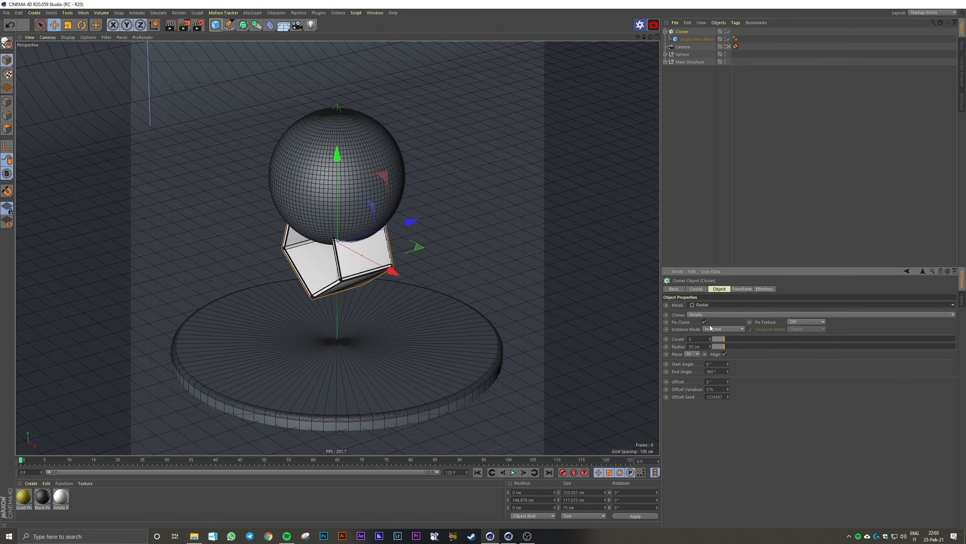
{"action": "left_click_drag", "start_coordinate": [370, 260], "coordinate": [419, 285]}
{"action": "left_click_drag", "start_coordinate": [710, 336], "coordinate": [710, 337]}
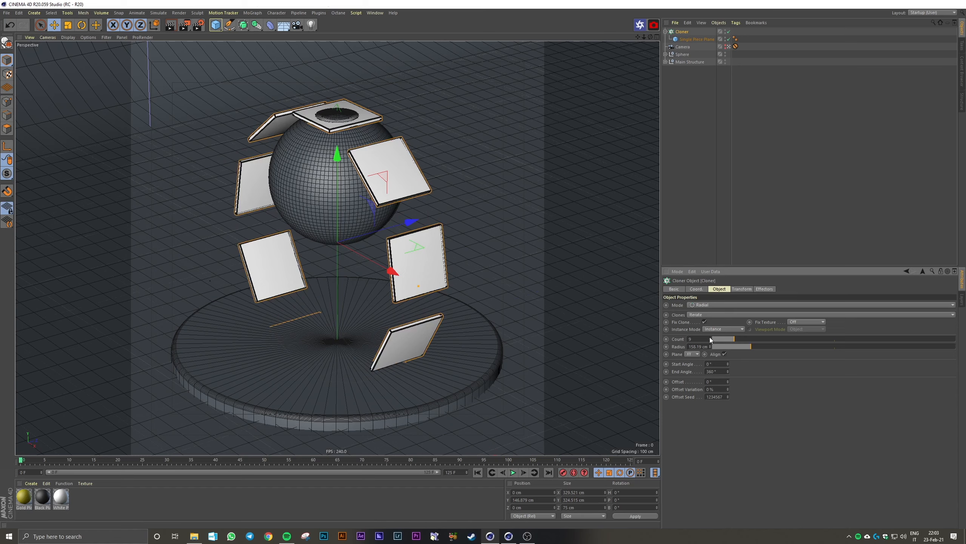
{"action": "left_click_drag", "start_coordinate": [709, 337], "coordinate": [709, 337]}
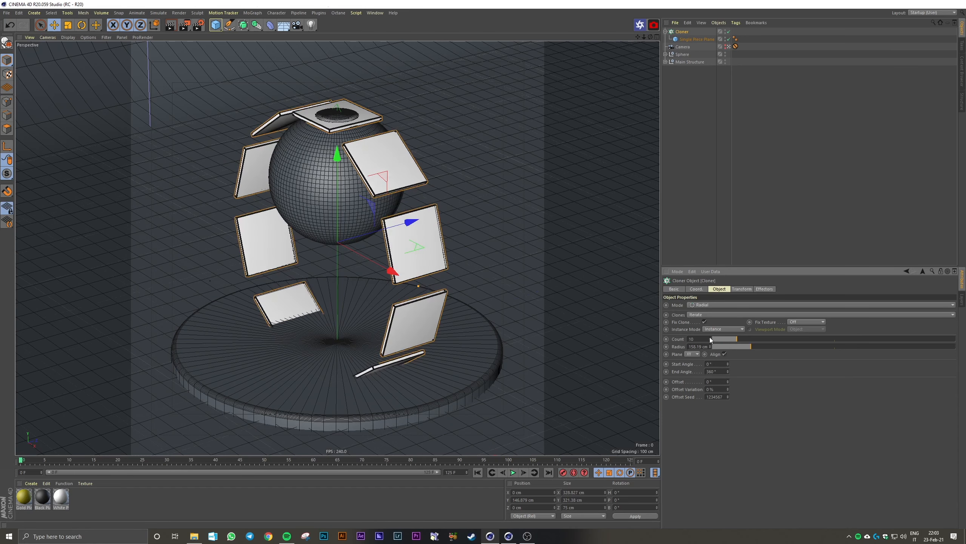
{"action": "left_click", "coordinate": [696, 375]}
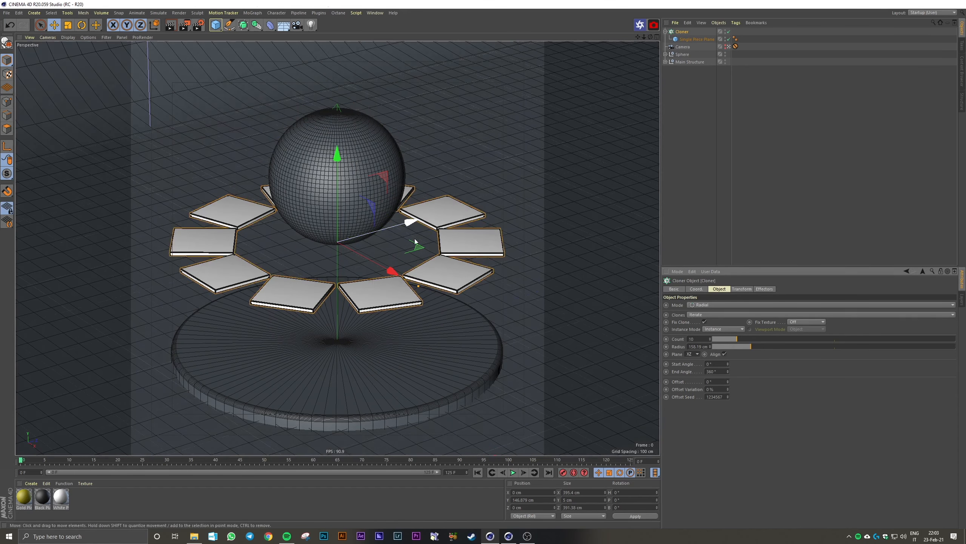
{"action": "mouse_move", "coordinate": [419, 286]}
{"action": "left_mouse_down"}
{"action": "mouse_move", "coordinate": [487, 310]}
{"action": "mouse_move", "coordinate": [445, 300]}
{"action": "left_mouse_up"}
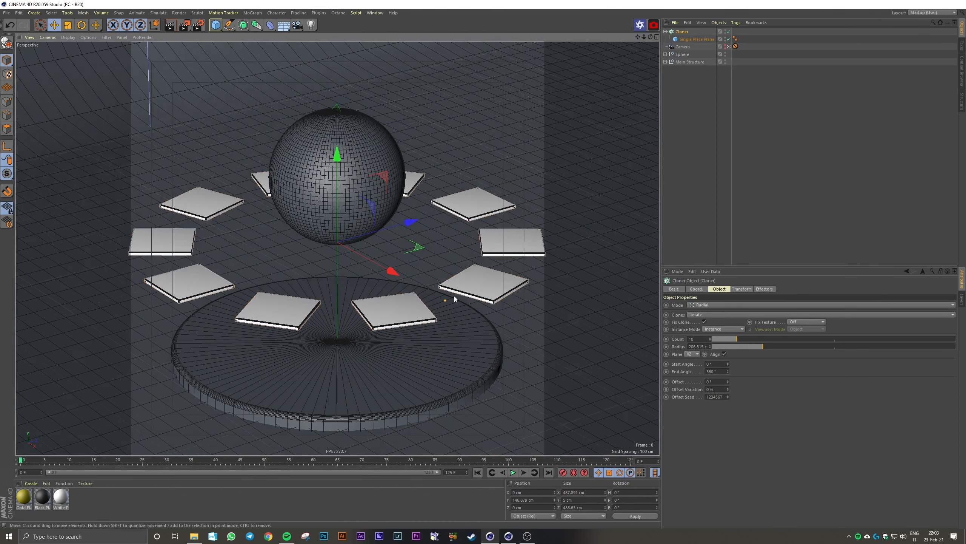
Try the Cloner in Honeycomb Array mode with a size width of 89 cm, a size height of 50 cm and a different orientation.
{"action": "left_click", "coordinate": [722, 305]}
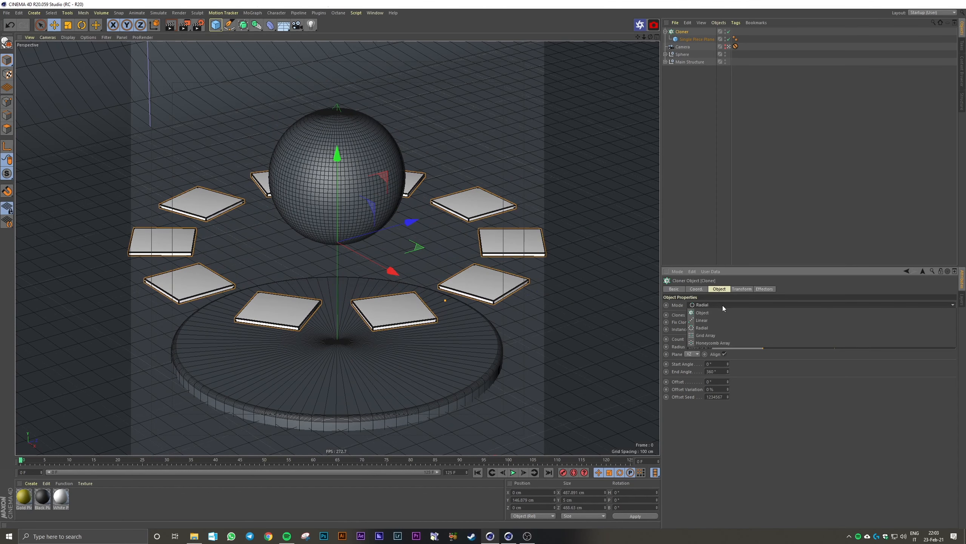
{"action": "left_click", "coordinate": [713, 343]}
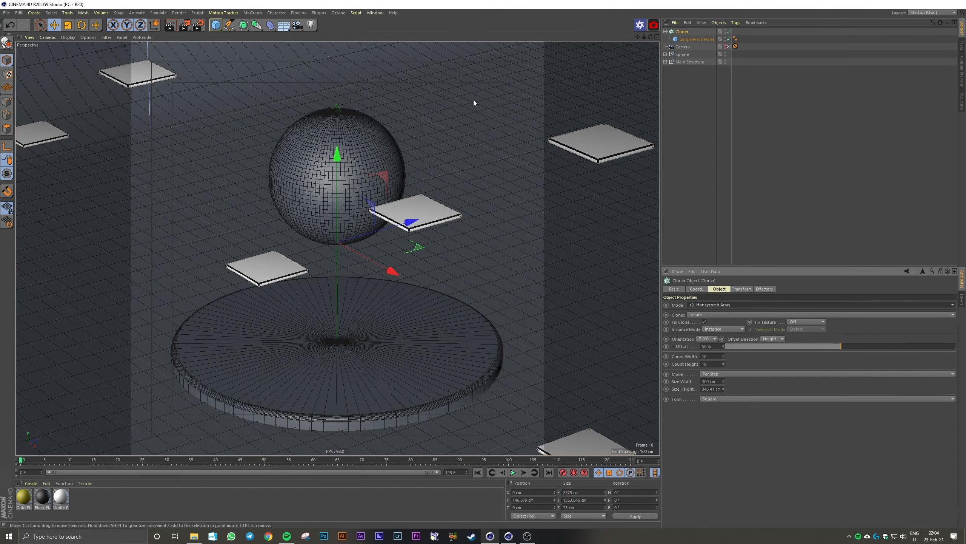
{"action": "left_click", "coordinate": [719, 355]}
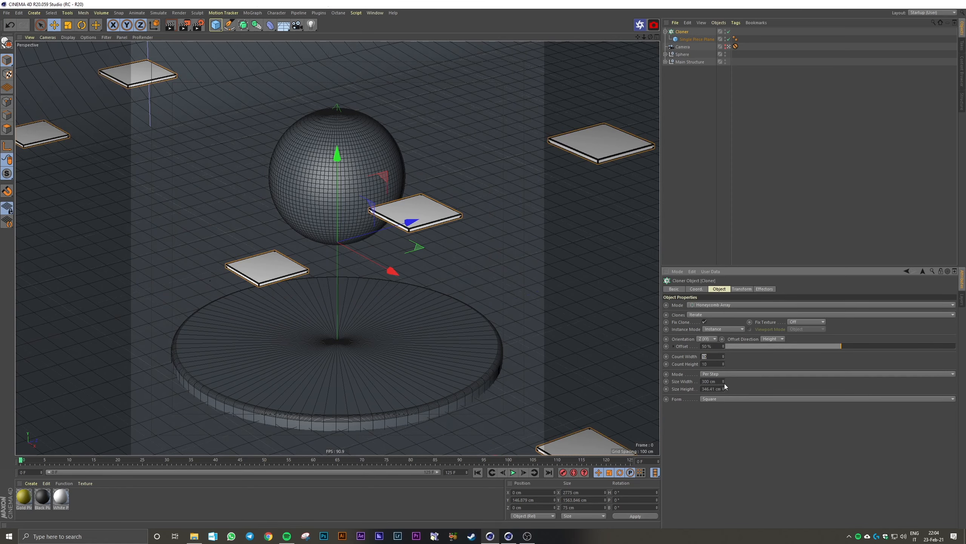
{"action": "left_click_drag", "start_coordinate": [723, 381], "coordinate": [723, 495]}
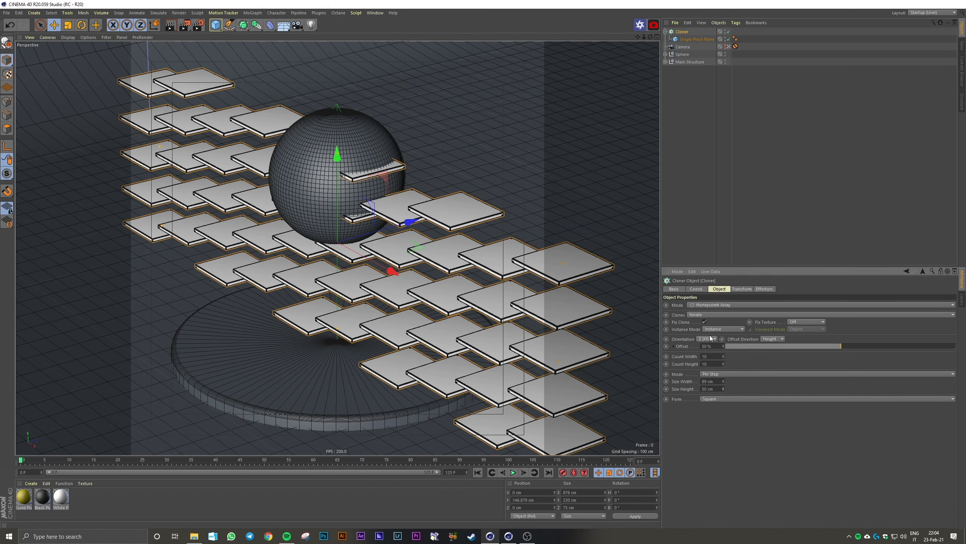
{"action": "left_click", "coordinate": [710, 353]}
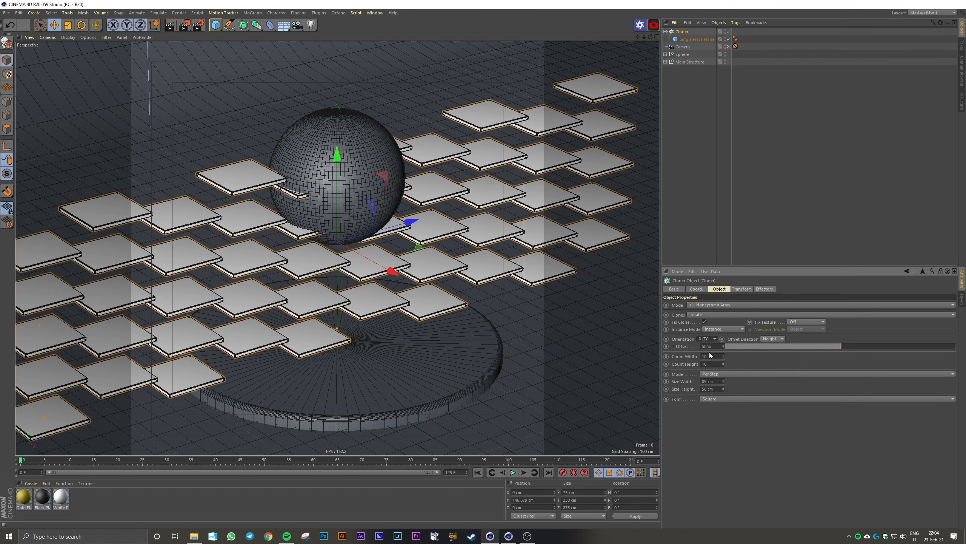
Switch the Cloner to Grid Array mode and reduce its Y count to a single layer.
{"action": "left_click", "coordinate": [693, 304]}
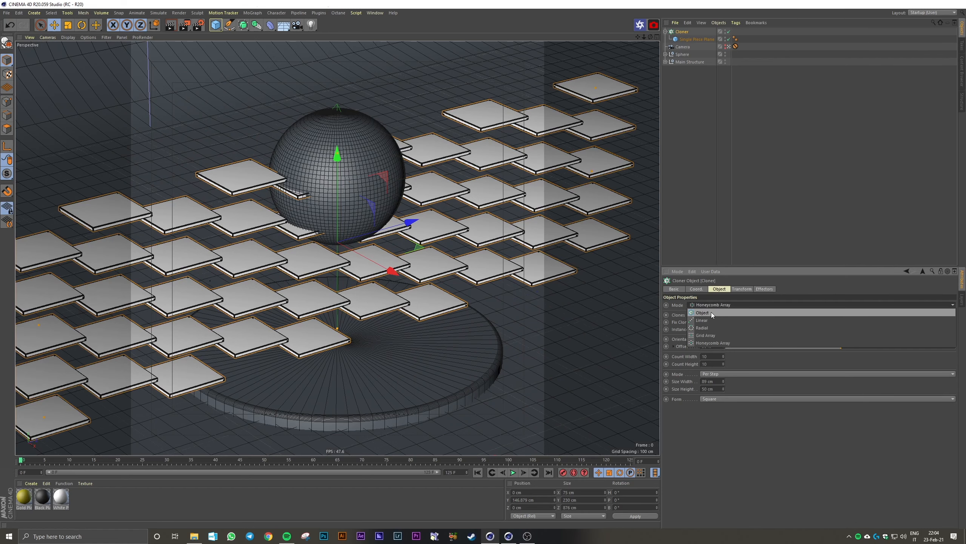
{"action": "left_click", "coordinate": [706, 335]}
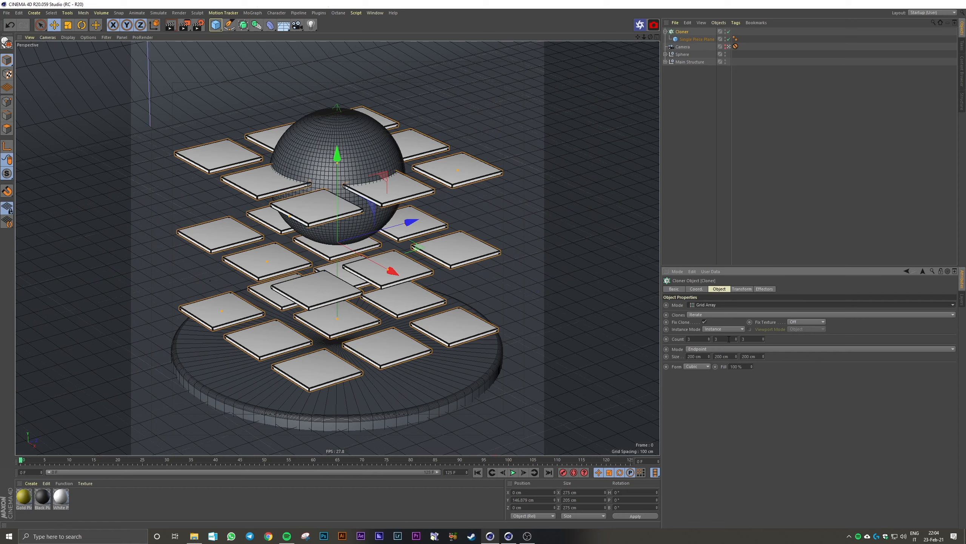
{"action": "left_click", "coordinate": [735, 338]}
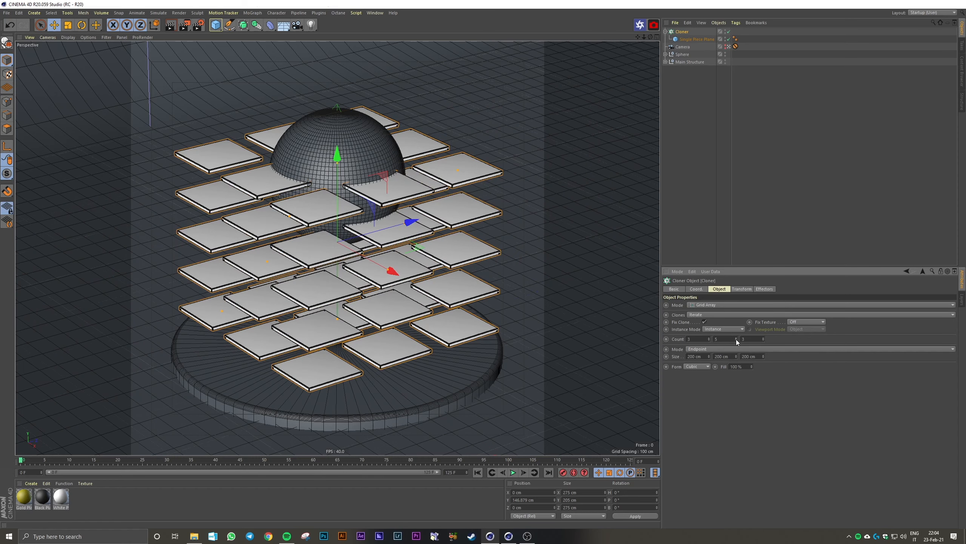
{"action": "left_click", "coordinate": [736, 340]}
{"action": "left_click", "coordinate": [736, 340]}
{"action": "left_click", "coordinate": [736, 340]}
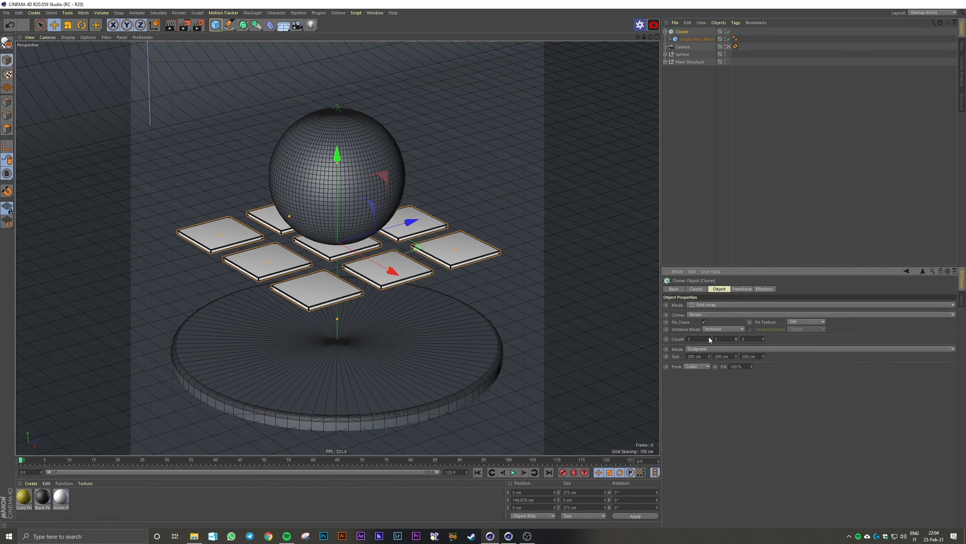
Set the grid's X and Z clone counts to 5.
{"action": "type", "text": "5"}
{"action": "key", "text": "Tab"}
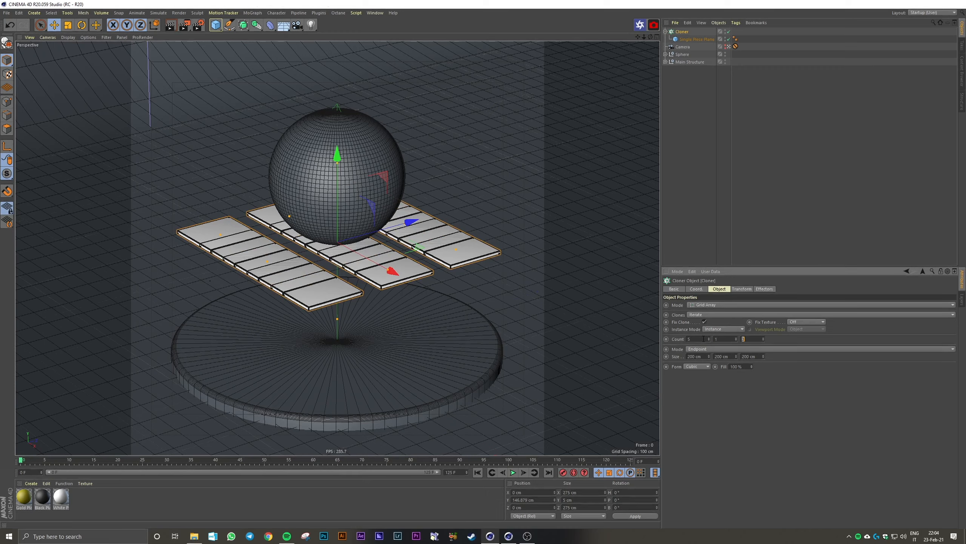
{"action": "type", "text": "5"}
{"action": "key", "text": "Return"}
Switch the grid's size mode to Per Step and set the clone spacing to 77 cm along X and Z.
{"action": "left_click_drag", "start_coordinate": [710, 355], "coordinate": [709, 335]}
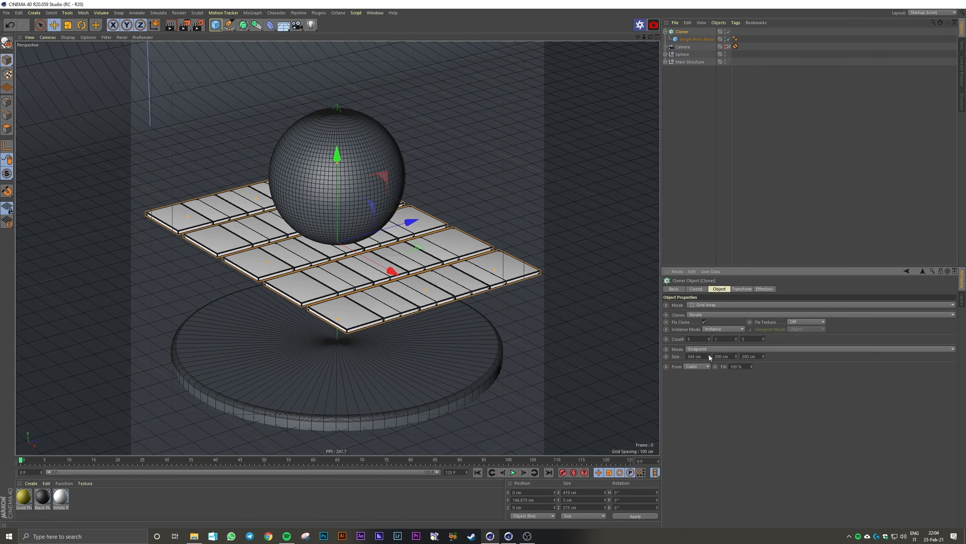
{"action": "left_click", "coordinate": [707, 350]}
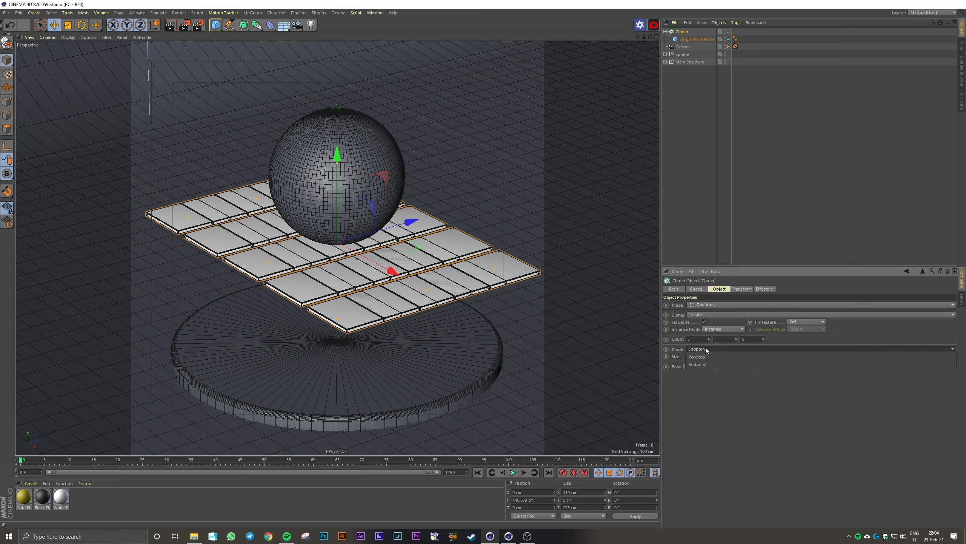
{"action": "left_click", "coordinate": [696, 356]}
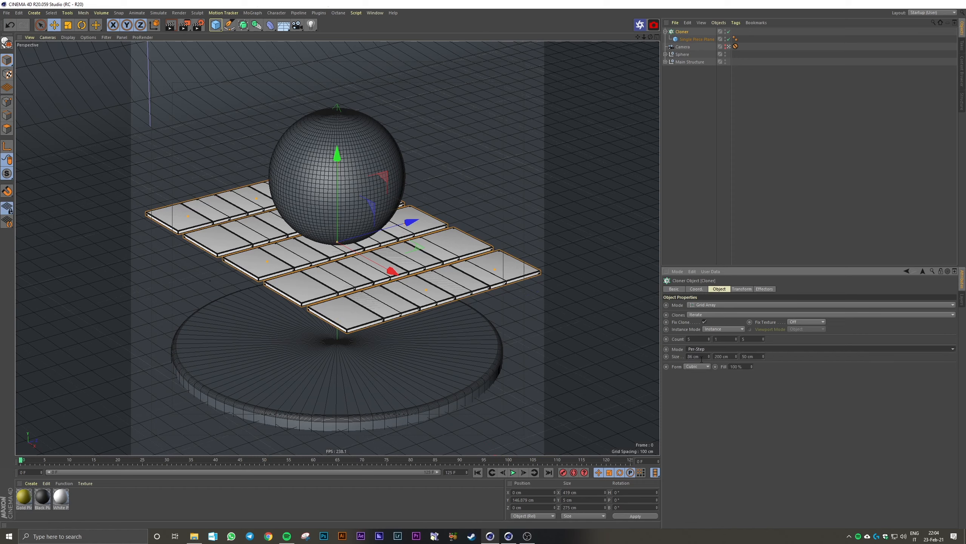
{"action": "left_click", "coordinate": [694, 39]}
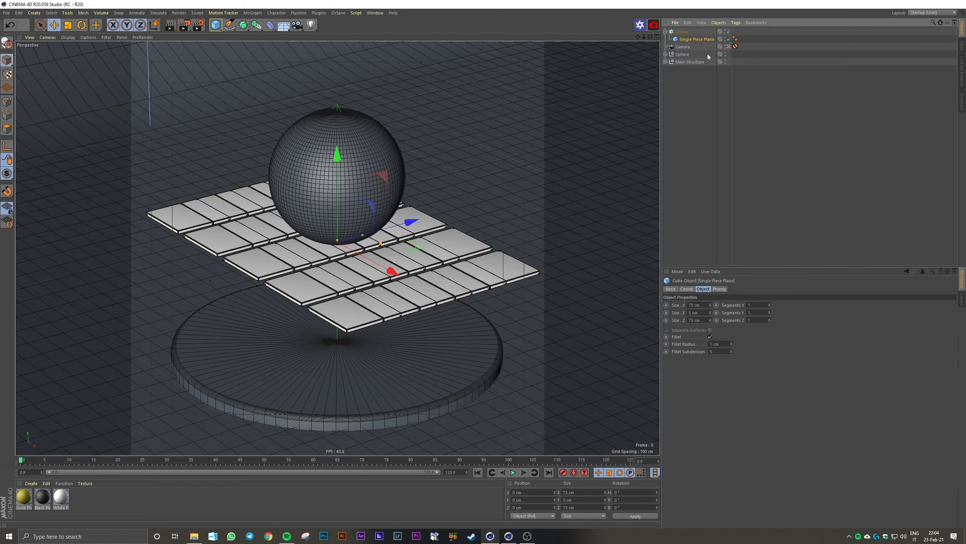
{"action": "left_click", "coordinate": [687, 32]}
{"action": "left_click", "coordinate": [693, 356]}
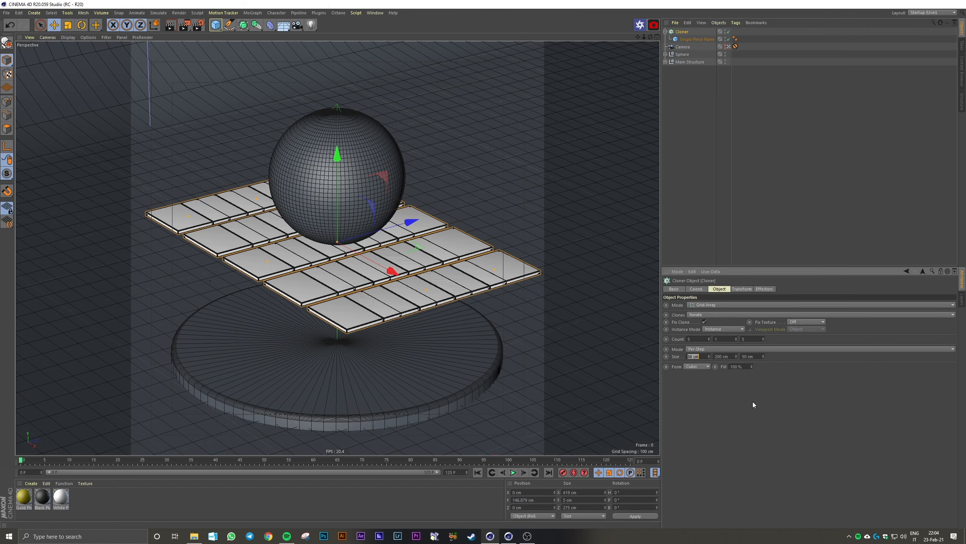
{"action": "type", "text": "77"}
{"action": "key", "text": "Tab"}
{"action": "key", "text": "Tab"}
{"action": "type", "text": "77"}
{"action": "key", "text": "Return"}
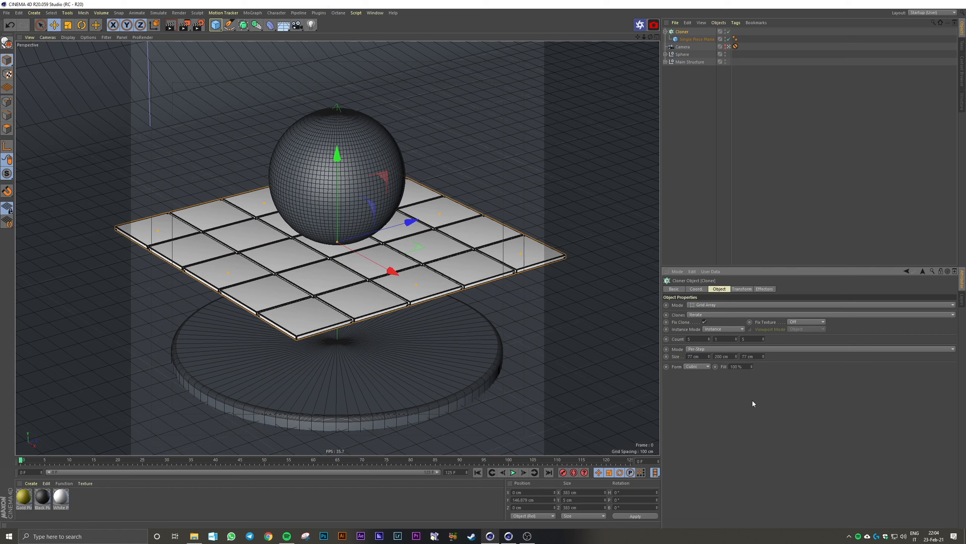
Preview the tile grid in Gouraud Shading without wireframe lines and restore the shading with lines.
{"action": "left_click", "coordinate": [746, 185]}
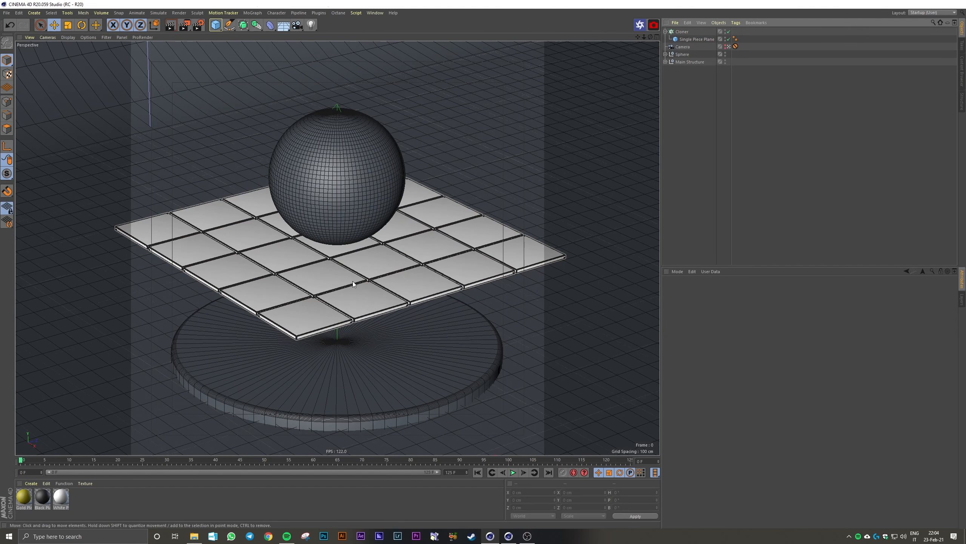
{"action": "key", "text": "n"}
{"action": "key", "text": "a"}
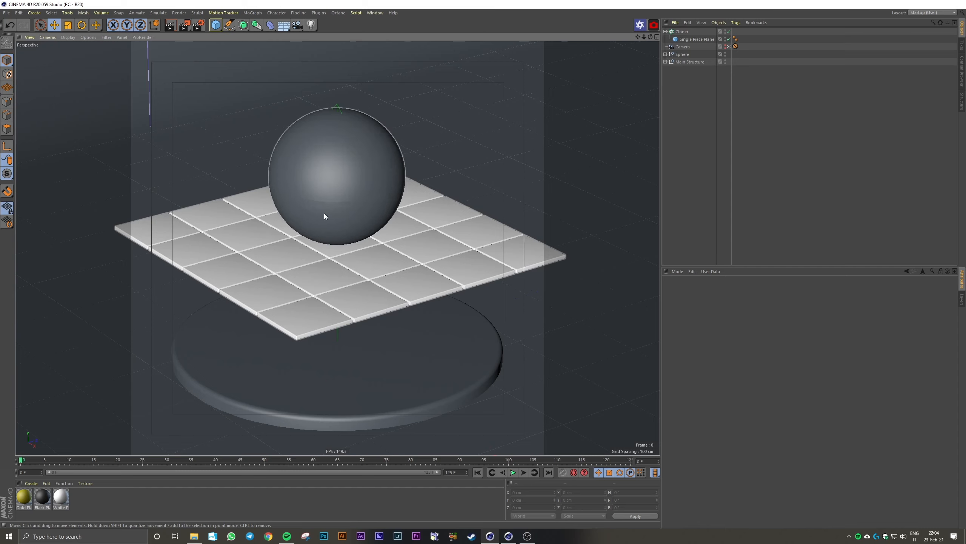
{"action": "key", "text": "n"}
{"action": "key", "text": "b"}
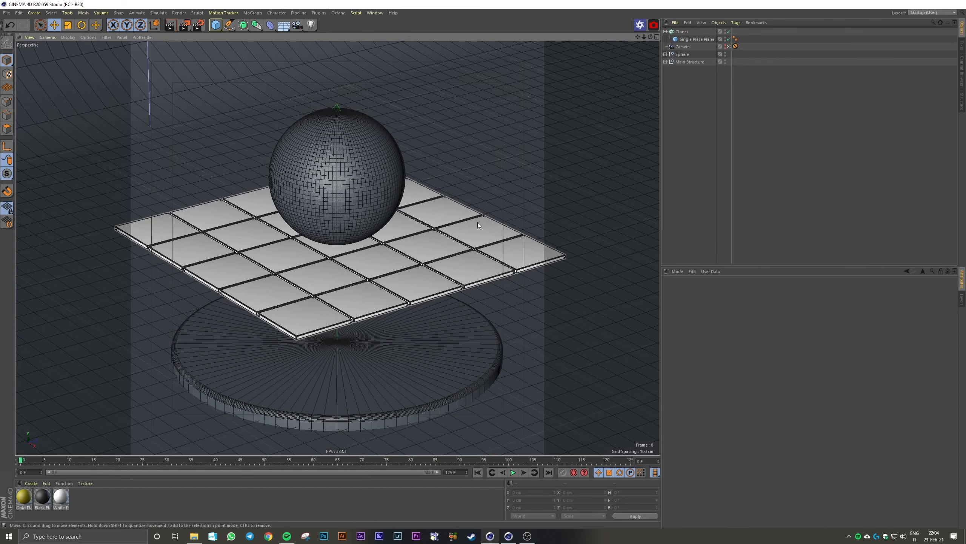
Set the X and Z sizes of Single Piece Plane to 60 cm.
{"action": "left_click", "coordinate": [696, 39]}
{"action": "double_click", "coordinate": [699, 305]}
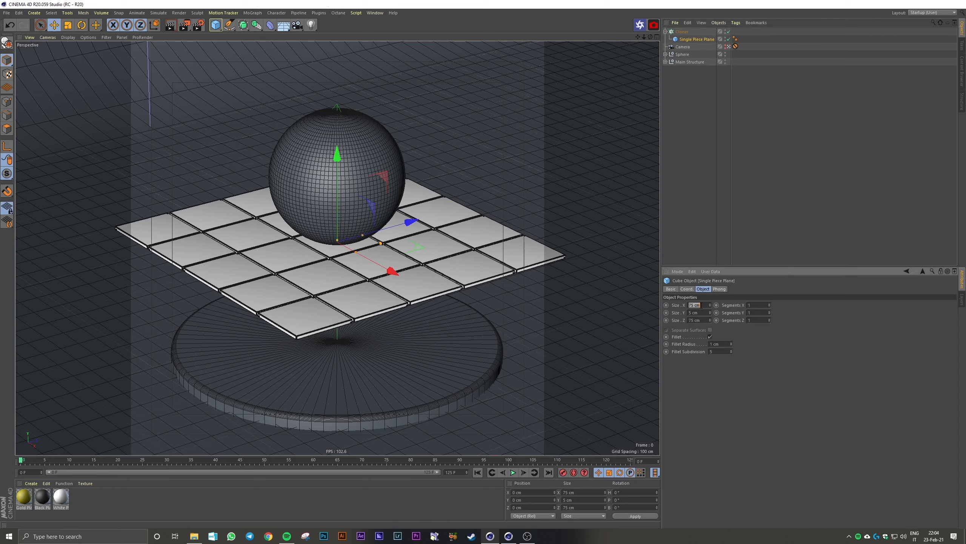
{"action": "type", "text": "60"}
{"action": "key", "text": "Tab"}
{"action": "key", "text": "Tab"}
{"action": "type", "text": "60"}
{"action": "key", "text": "Return"}
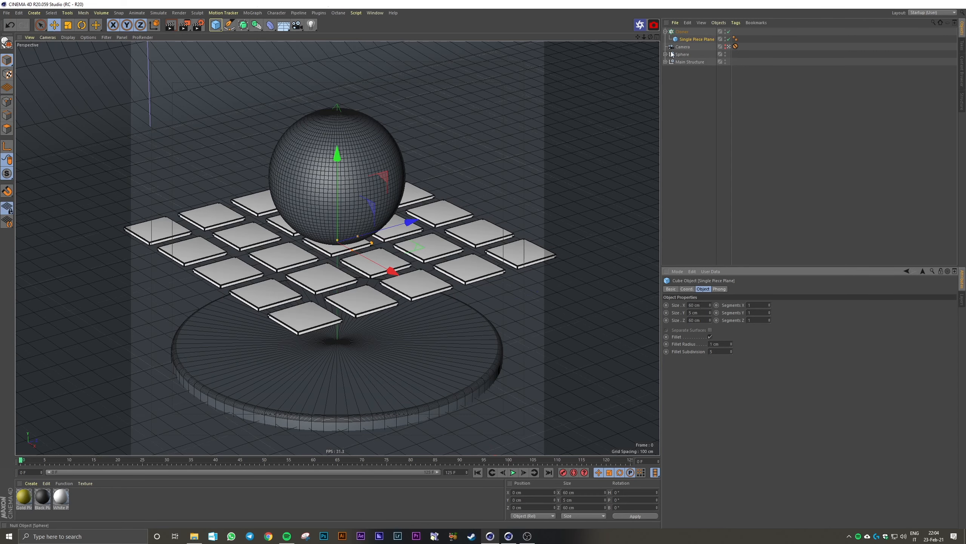
Set the Cloner's per-step spacing to 62 cm along X and Z, and deselect it.
{"action": "left_click", "coordinate": [682, 33]}
{"action": "double_click", "coordinate": [694, 356]}
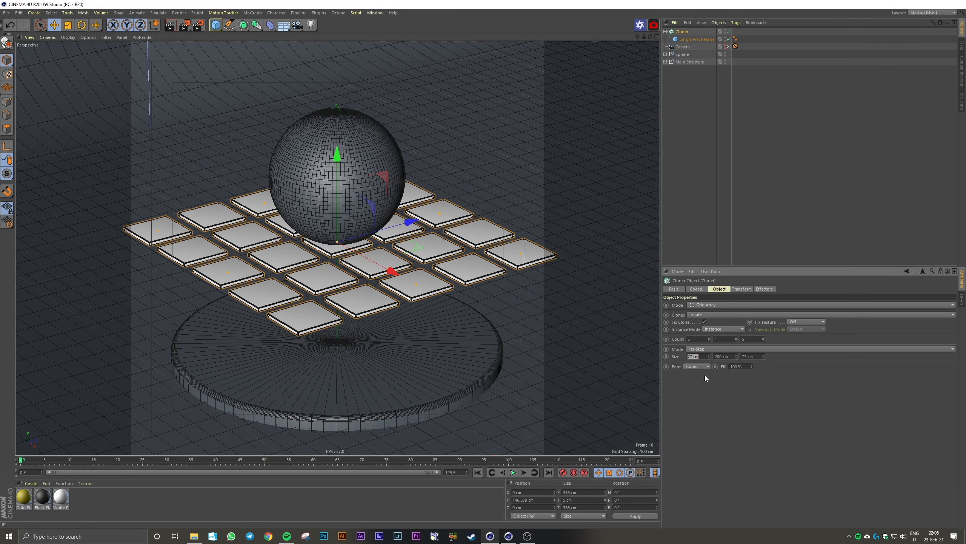
{"action": "type", "text": "61"}
{"action": "key", "text": "Tab"}
{"action": "key", "text": "Tab"}
{"action": "type", "text": "61"}
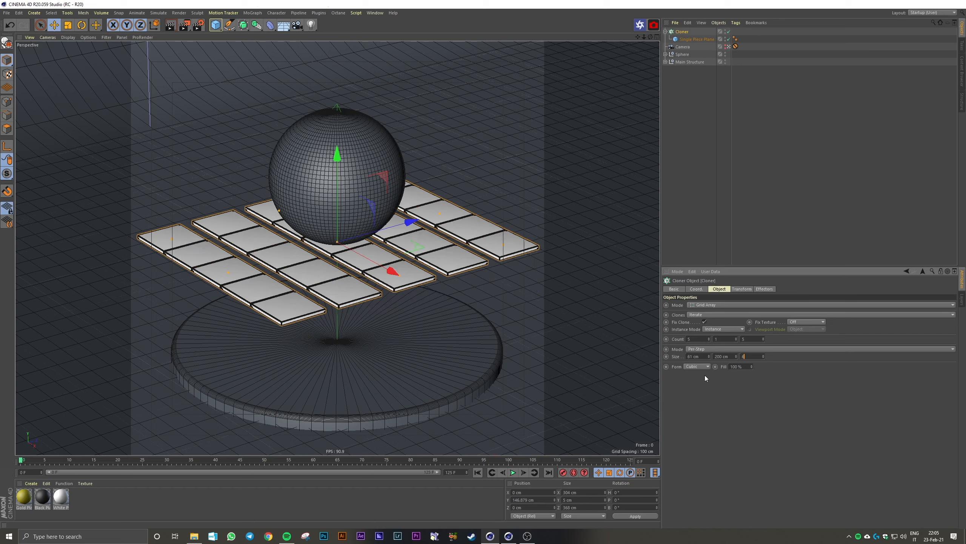
{"action": "key", "text": "Return"}
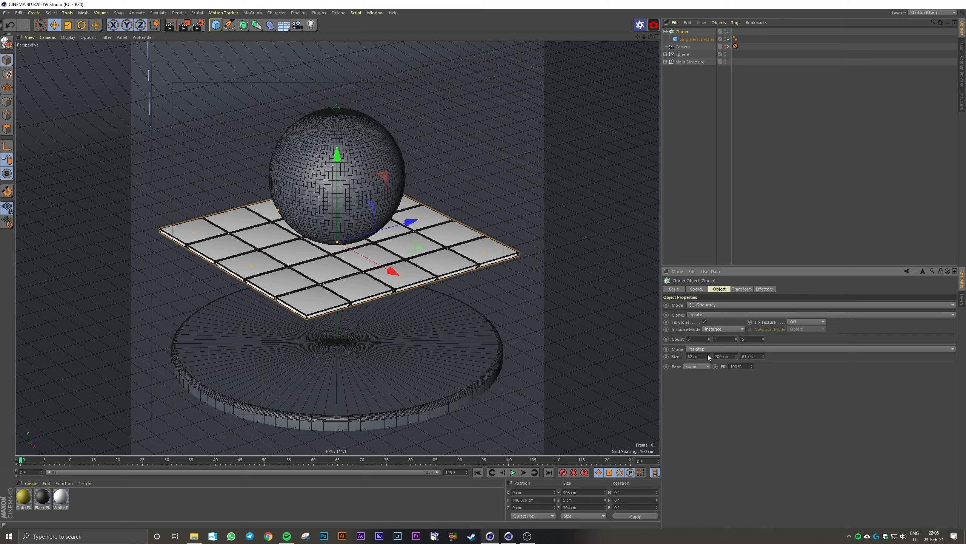
{"action": "left_click", "coordinate": [774, 228]}
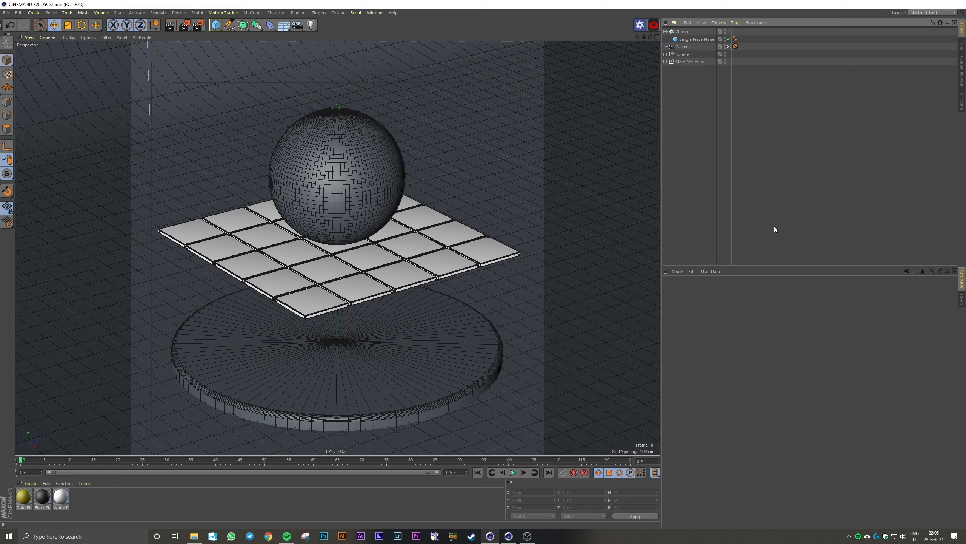
Add a Plain effector to the Cloner.
{"action": "left_click", "coordinate": [681, 32]}
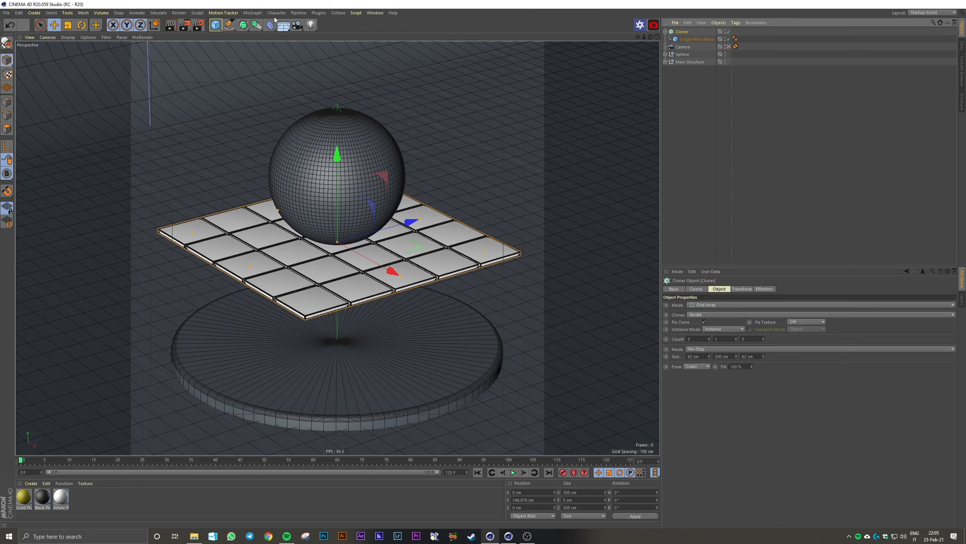
{"action": "left_click", "coordinate": [254, 13]}
{"action": "mouse_move", "coordinate": [256, 26]}
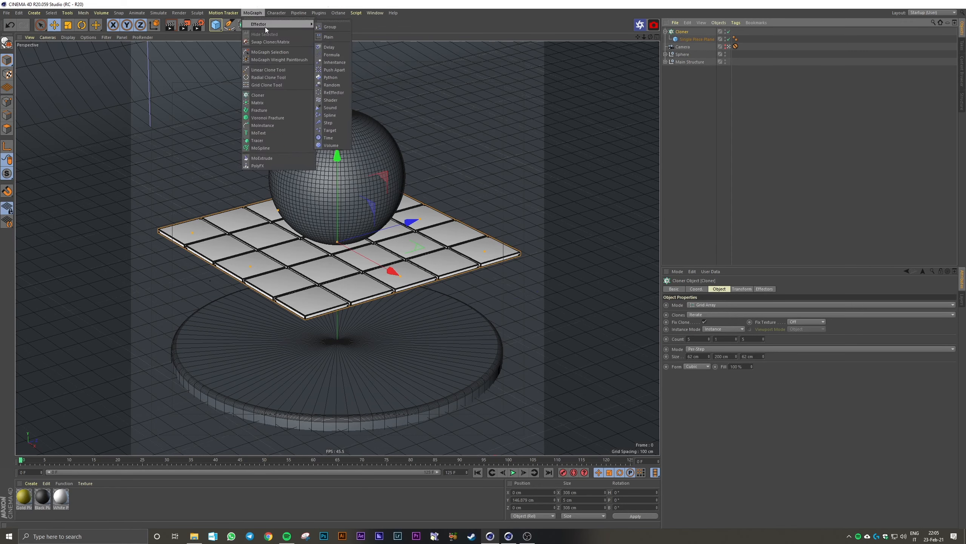
{"action": "left_click", "coordinate": [342, 36]}
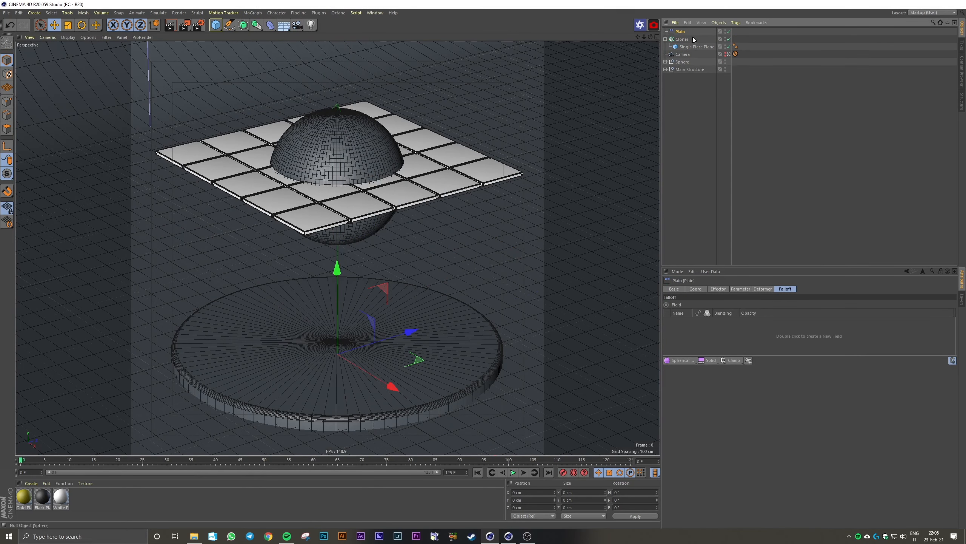
{"action": "left_click", "coordinate": [252, 13]}
{"action": "mouse_move", "coordinate": [274, 24]}
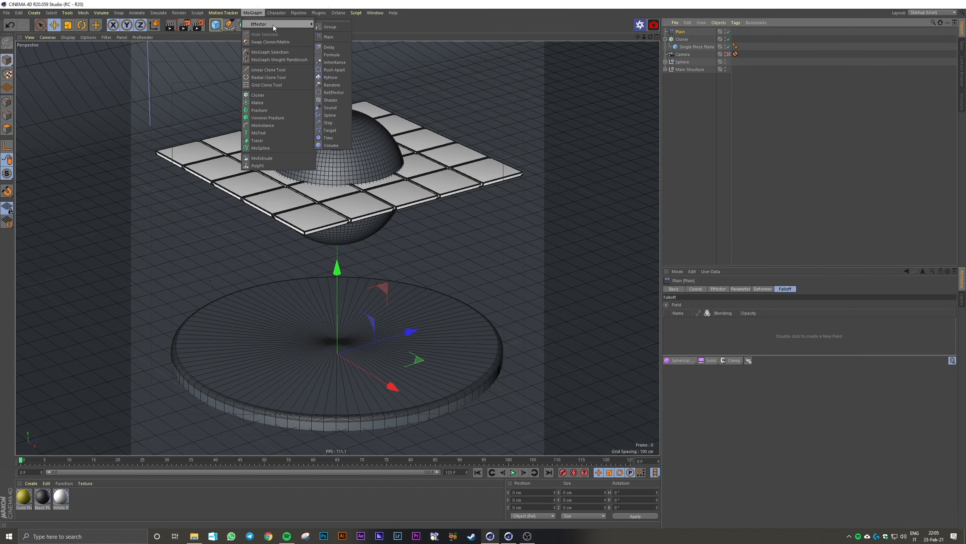
{"action": "left_click", "coordinate": [729, 123]}
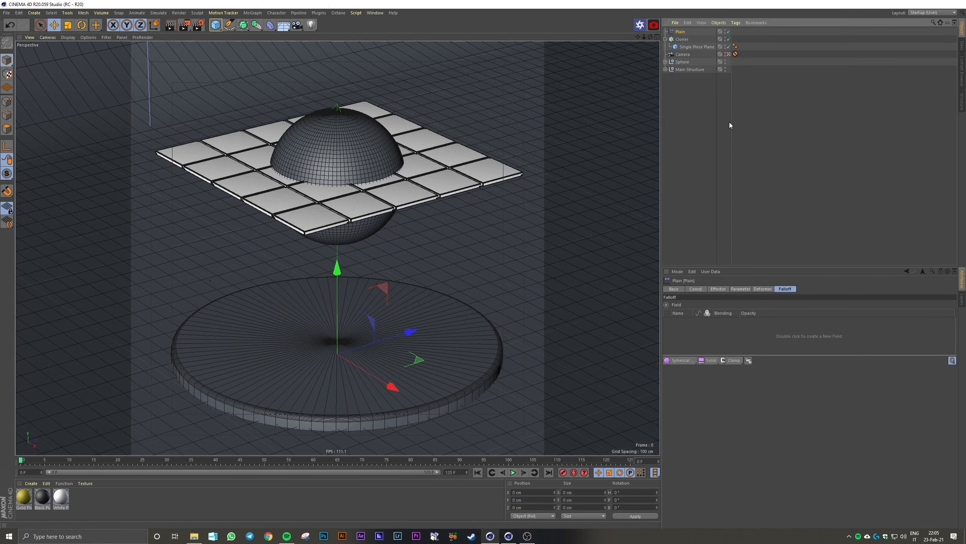
Try position offsets along X, Y and Z on the Plain effector, and turn off its Position parameter.
{"action": "left_click", "coordinate": [741, 289]}
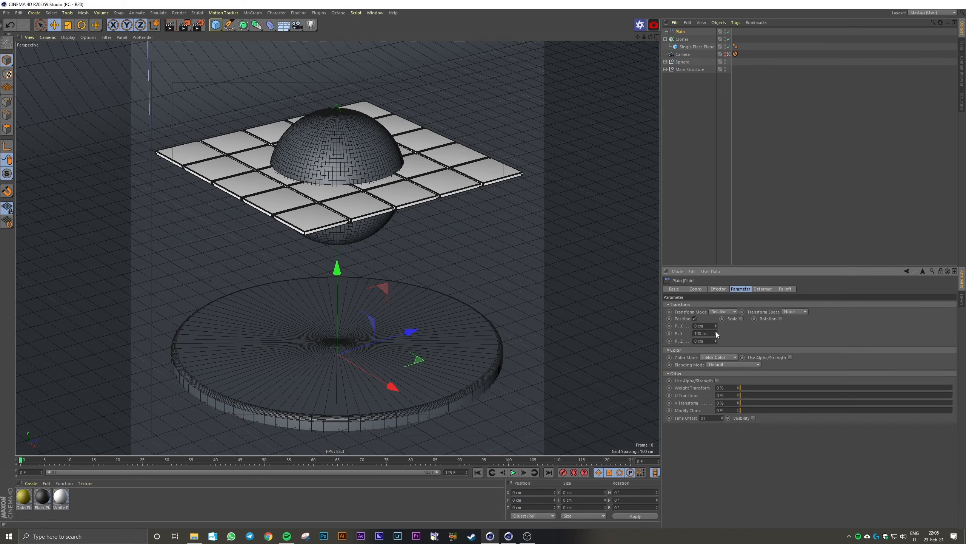
{"action": "mouse_move", "coordinate": [716, 331]}
{"action": "left_mouse_down"}
{"action": "mouse_move", "coordinate": [716, 343]}
{"action": "mouse_move", "coordinate": [716, 316]}
{"action": "mouse_move", "coordinate": [715, 360]}
{"action": "left_mouse_up"}
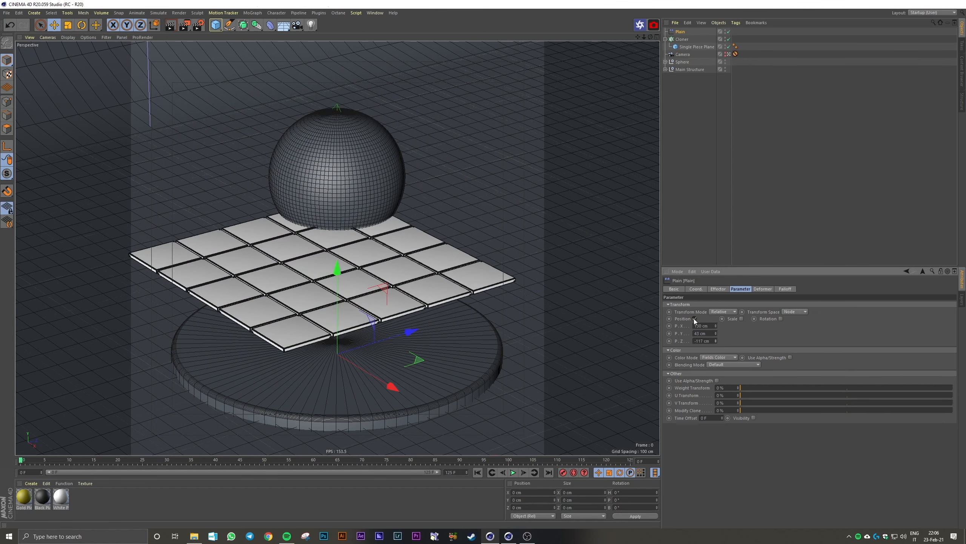
{"action": "left_click", "coordinate": [694, 319]}
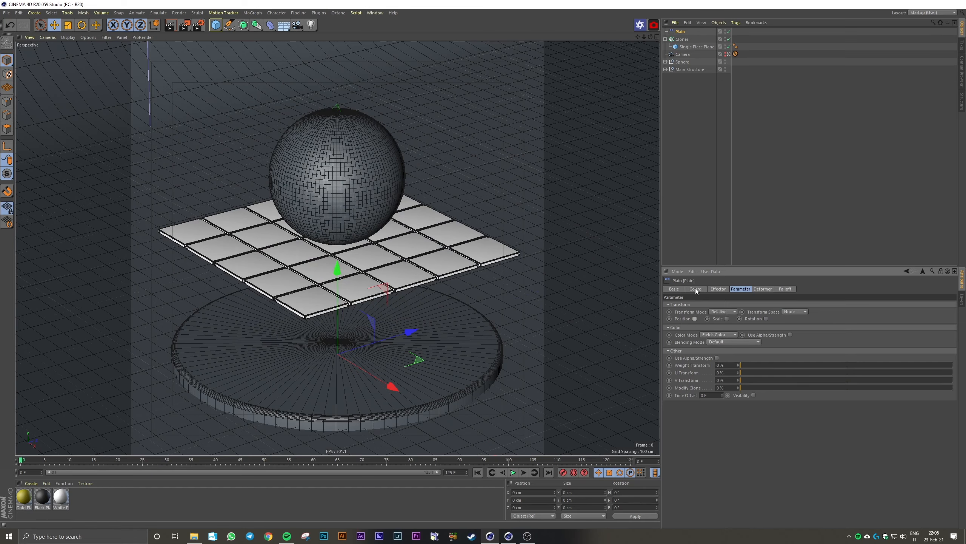
Enable the Plain effector's Scale parameter with Uniform Scale and raise the scale to about 0.82.
{"action": "left_click", "coordinate": [727, 319]}
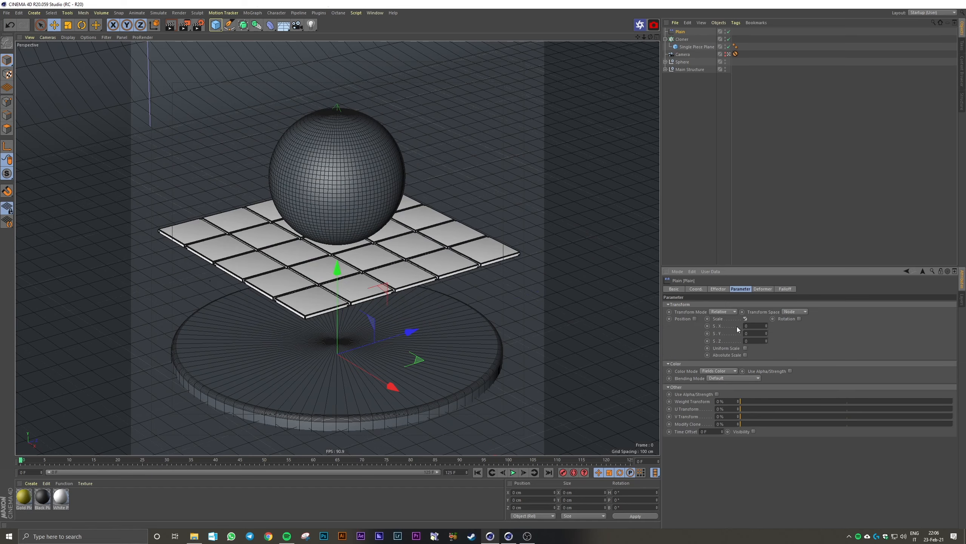
{"action": "left_click", "coordinate": [746, 348]}
{"action": "mouse_move", "coordinate": [766, 325]}
{"action": "left_mouse_down"}
{"action": "mouse_move", "coordinate": [766, 335]}
{"action": "mouse_move", "coordinate": [766, 282]}
{"action": "mouse_move", "coordinate": [766, 296]}
{"action": "left_mouse_up"}
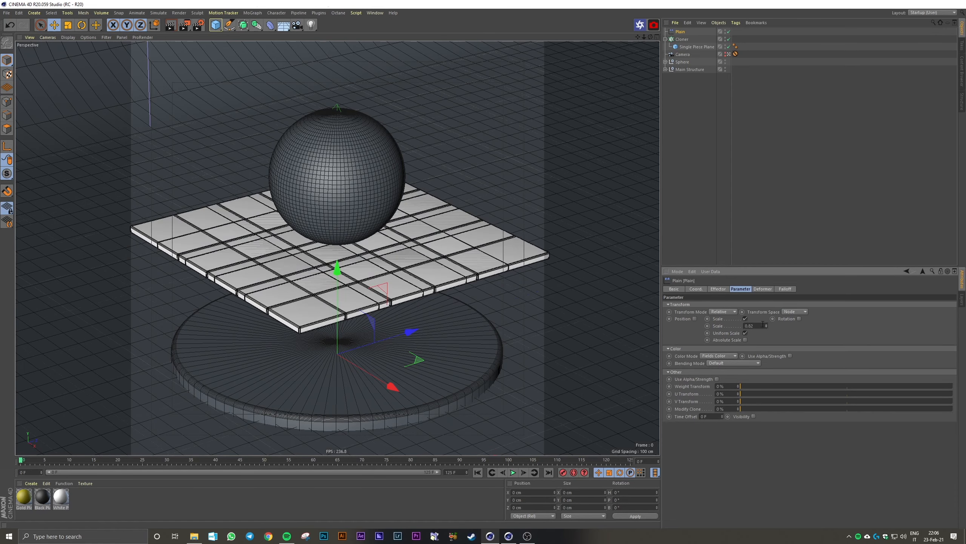
Set the Plain effector's uniform scale to -1 and keep the effector selected.
{"action": "double_click", "coordinate": [762, 325]}
{"action": "key", "text": "BackSpace"}
{"action": "type", "text": "-1"}
{"action": "key", "text": "Return"}
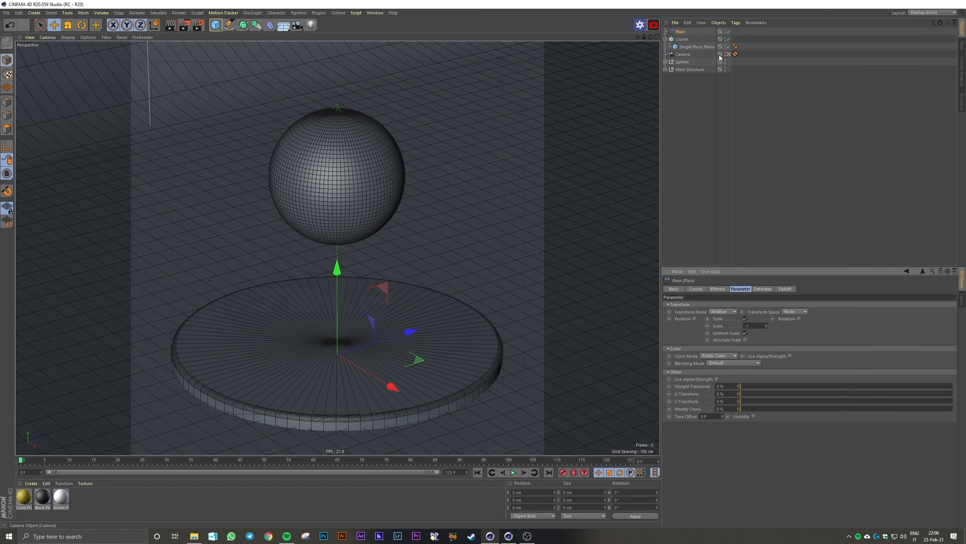
{"action": "left_click", "coordinate": [682, 39]}
{"action": "left_click", "coordinate": [680, 33]}
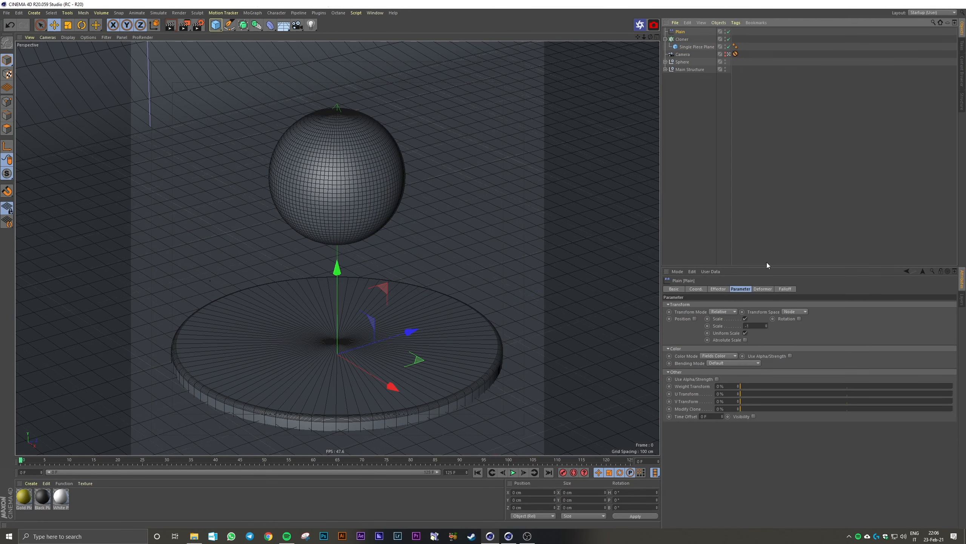
Add a Linear Field to the Plain effector's falloff and take it out from under the effector in the hierarchy.
{"action": "left_click", "coordinate": [784, 289]}
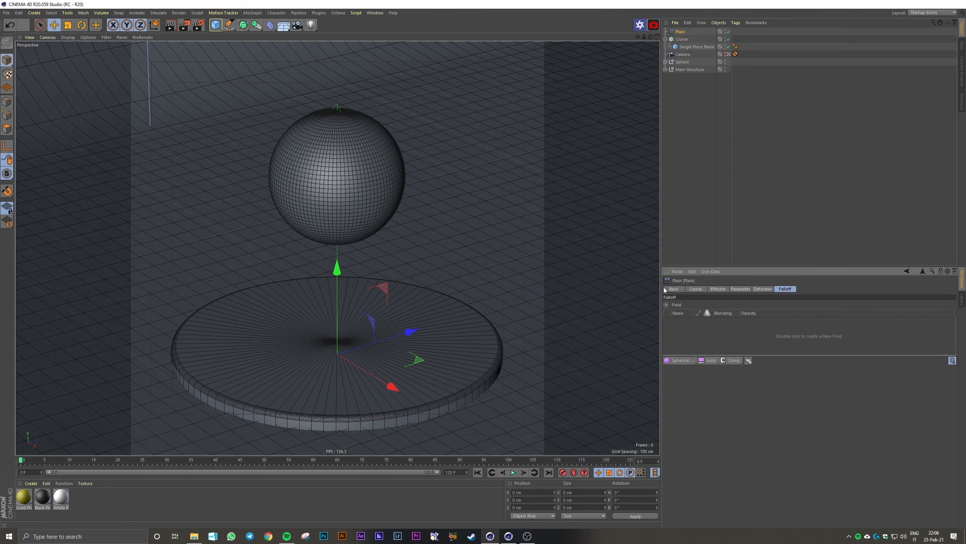
{"action": "left_click", "coordinate": [689, 360]}
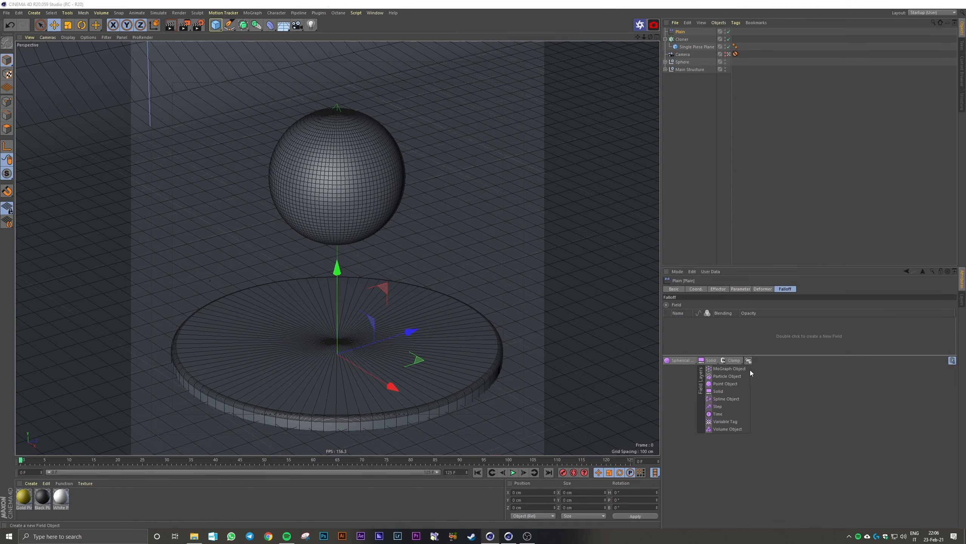
{"action": "left_click", "coordinate": [690, 414]}
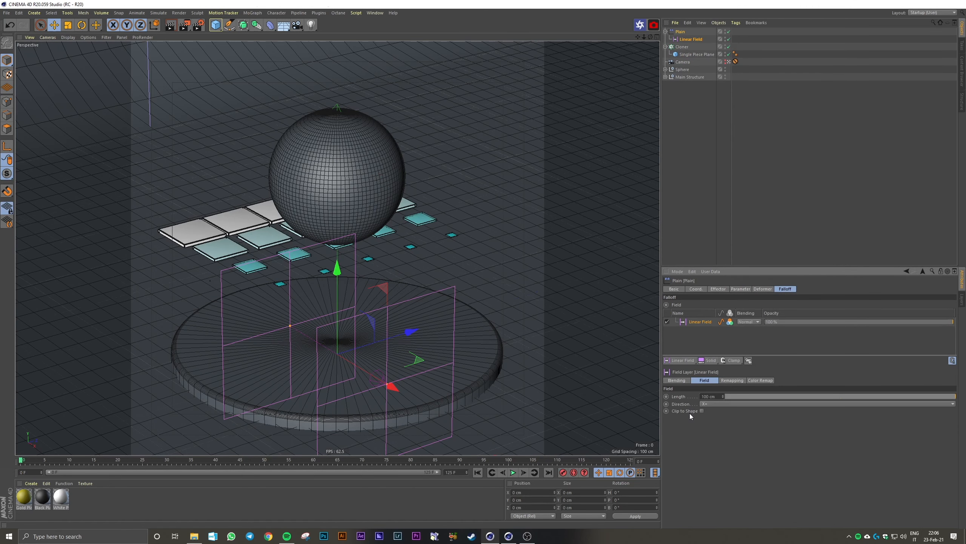
{"action": "left_click", "coordinate": [683, 40]}
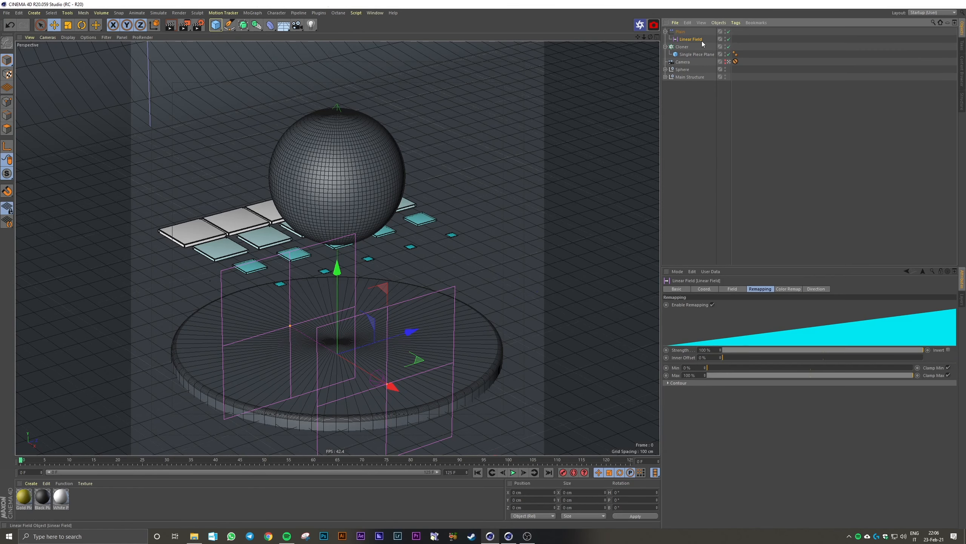
{"action": "left_click_drag", "start_coordinate": [691, 39], "coordinate": [687, 43]}
Try the Linear Field at a 90° heading, centred on the sphere and raised to about Y 134.5 cm near the tiles.
{"action": "left_click_drag", "start_coordinate": [389, 384], "coordinate": [382, 313]}
{"action": "key", "text": "r"}
{"action": "key", "text": "e"}
{"action": "middle_click", "coordinate": [382, 313]}
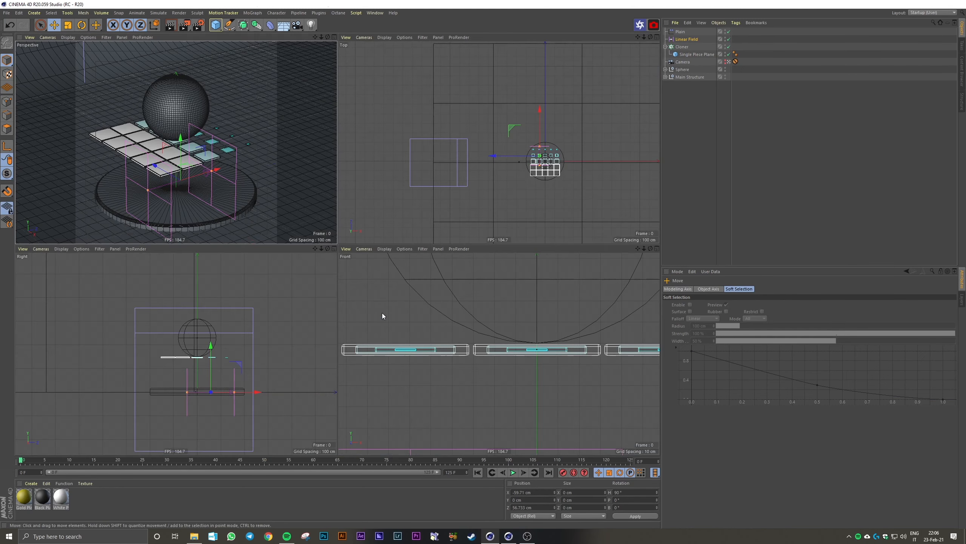
{"action": "middle_click", "coordinate": [314, 315]}
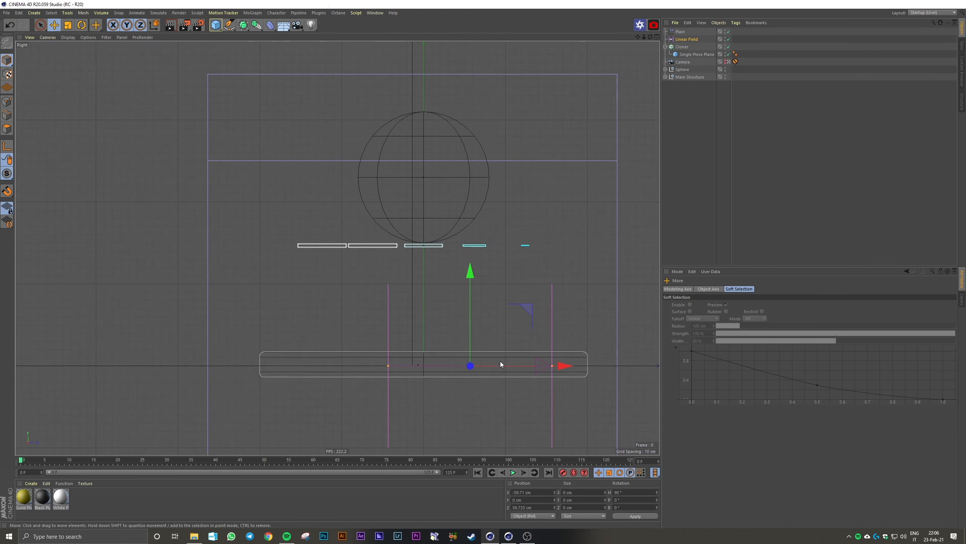
{"action": "left_click_drag", "start_coordinate": [499, 362], "coordinate": [453, 362]}
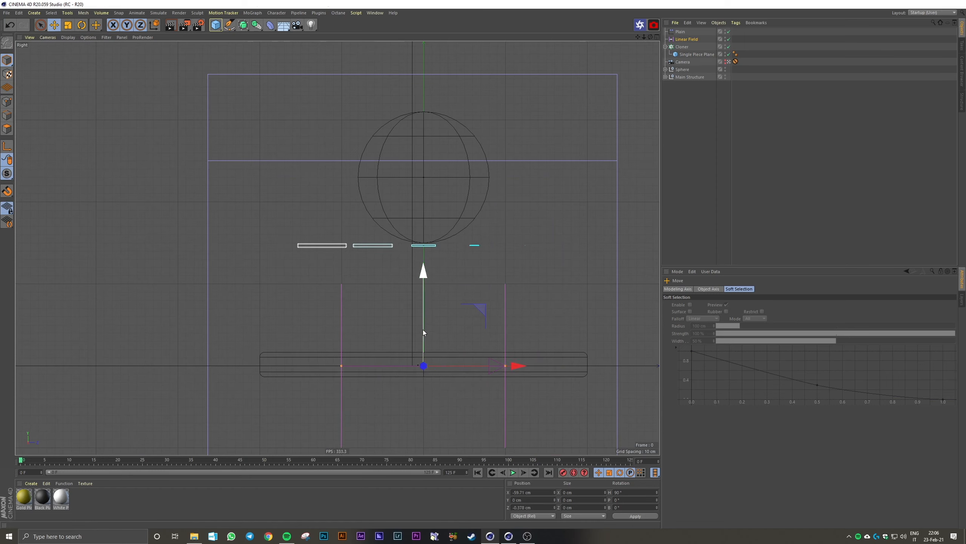
{"action": "left_click_drag", "start_coordinate": [422, 329], "coordinate": [420, 224]}
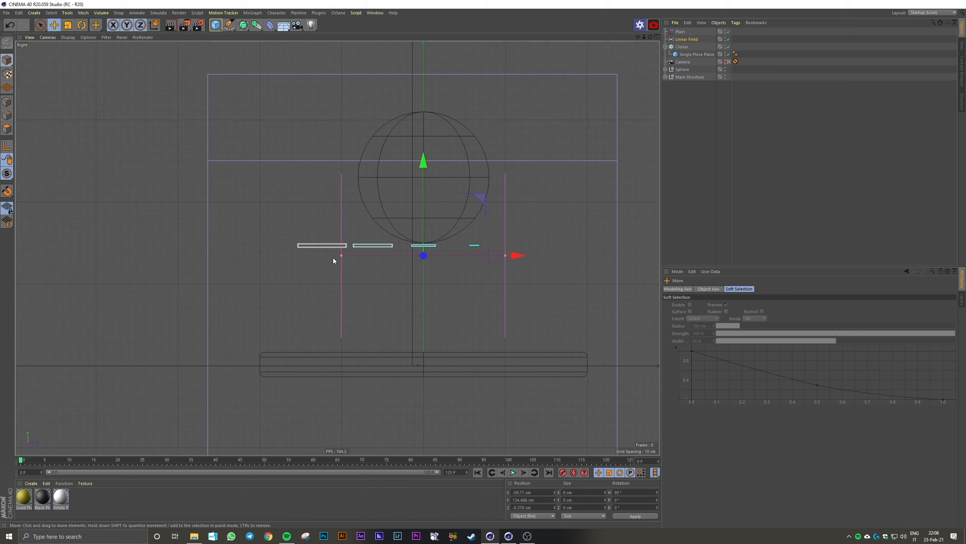
Review the Plain effector's scale parameters and slide the Linear Field to about Z -10.5 cm.
{"action": "left_click", "coordinate": [681, 32]}
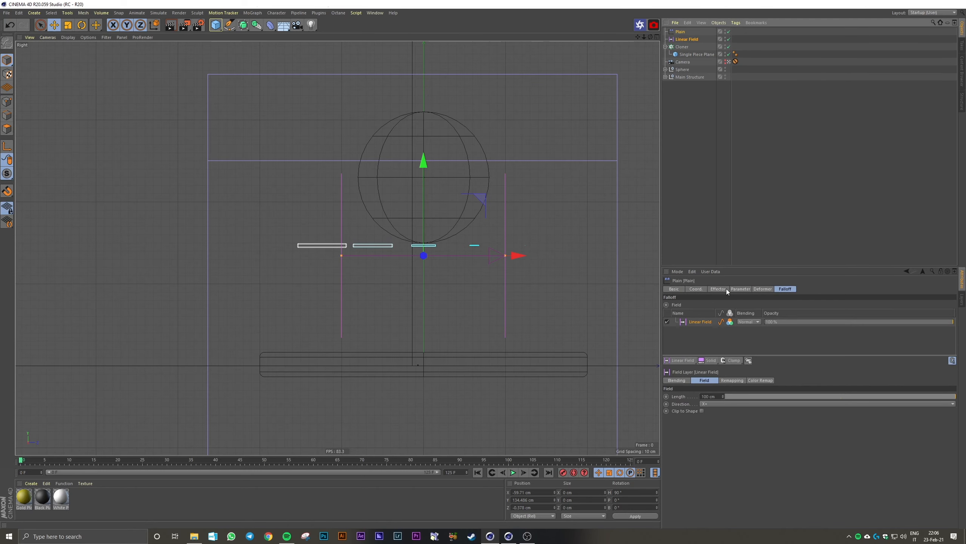
{"action": "left_click", "coordinate": [738, 289]}
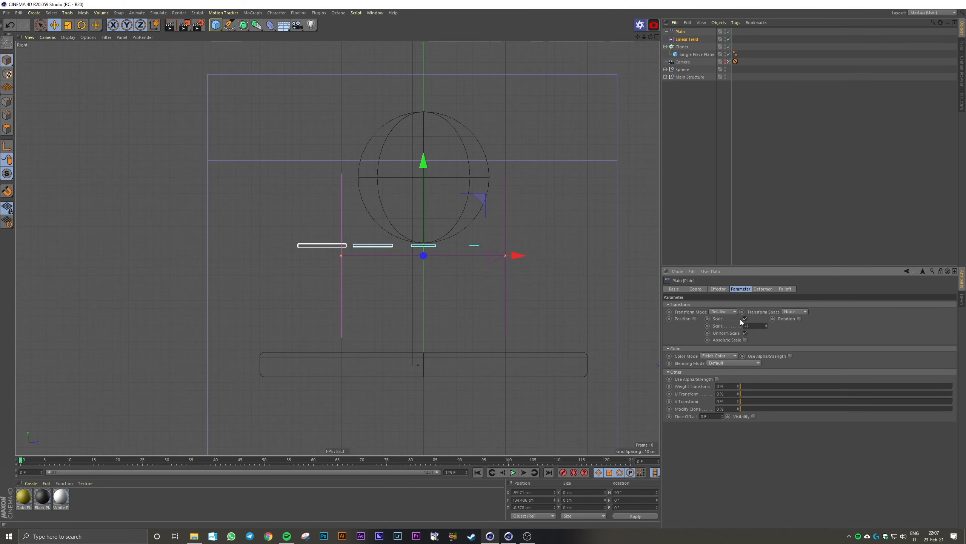
{"action": "left_click", "coordinate": [686, 39]}
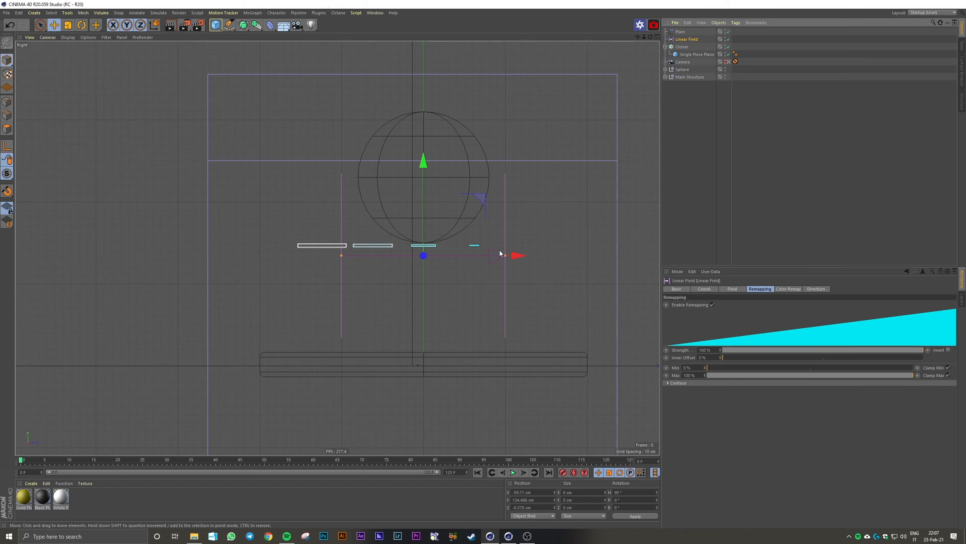
{"action": "left_click", "coordinate": [681, 32]}
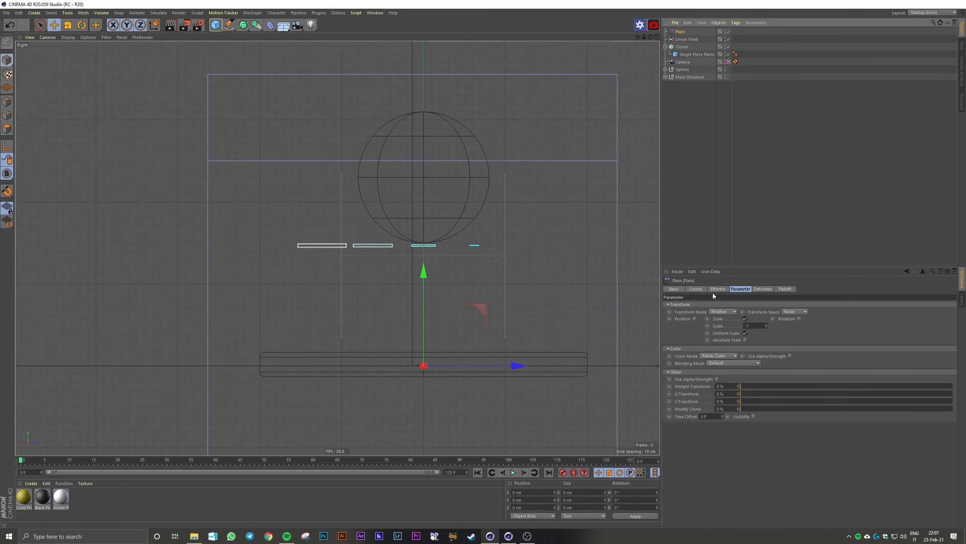
{"action": "left_click", "coordinate": [677, 41]}
{"action": "mouse_move", "coordinate": [513, 254]}
{"action": "left_mouse_down"}
{"action": "mouse_move", "coordinate": [267, 255]}
{"action": "mouse_move", "coordinate": [658, 257]}
{"action": "mouse_move", "coordinate": [487, 247]}
{"action": "mouse_move", "coordinate": [499, 247]}
{"action": "left_mouse_up"}
{"action": "middle_click", "coordinate": [435, 163]}
{"action": "middle_click", "coordinate": [243, 132]}
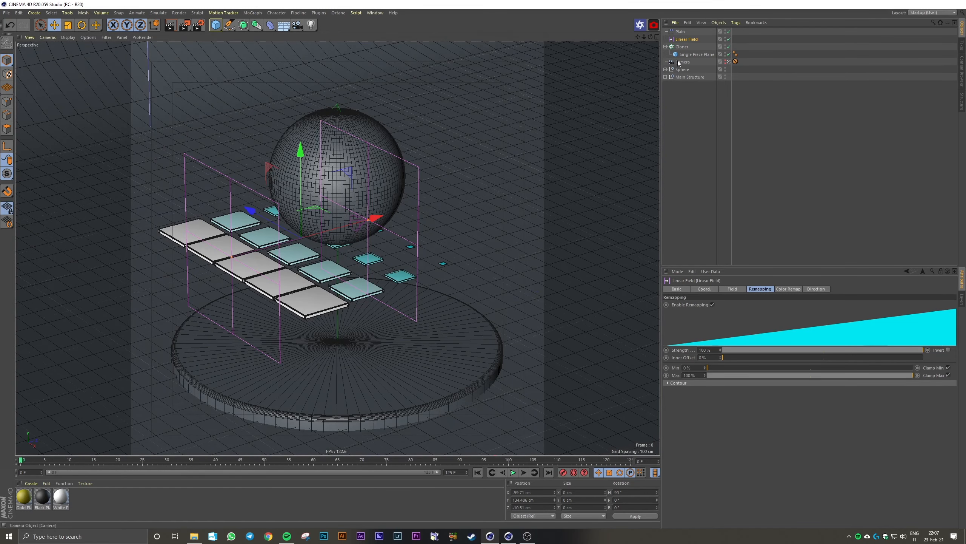
Try moving the Cloner along Z through the Linear Field and undo the move.
{"action": "left_click", "coordinate": [682, 46]}
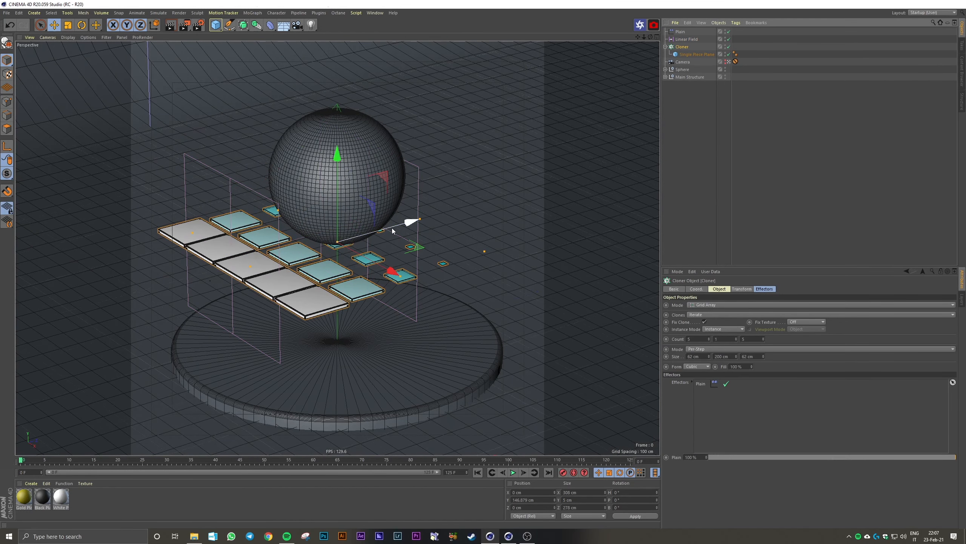
{"action": "left_click_drag", "start_coordinate": [393, 230], "coordinate": [287, 263]}
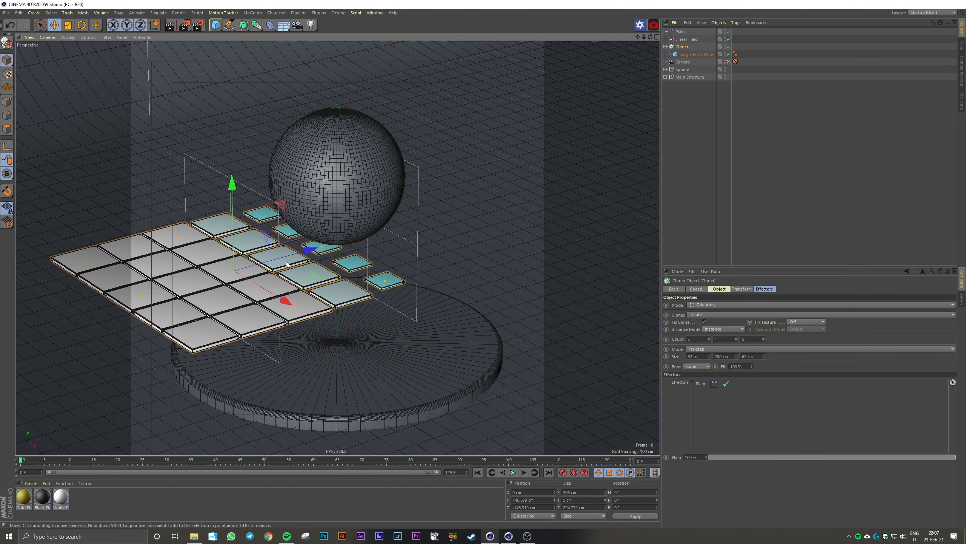
{"action": "key", "text": "ctrl+z"}
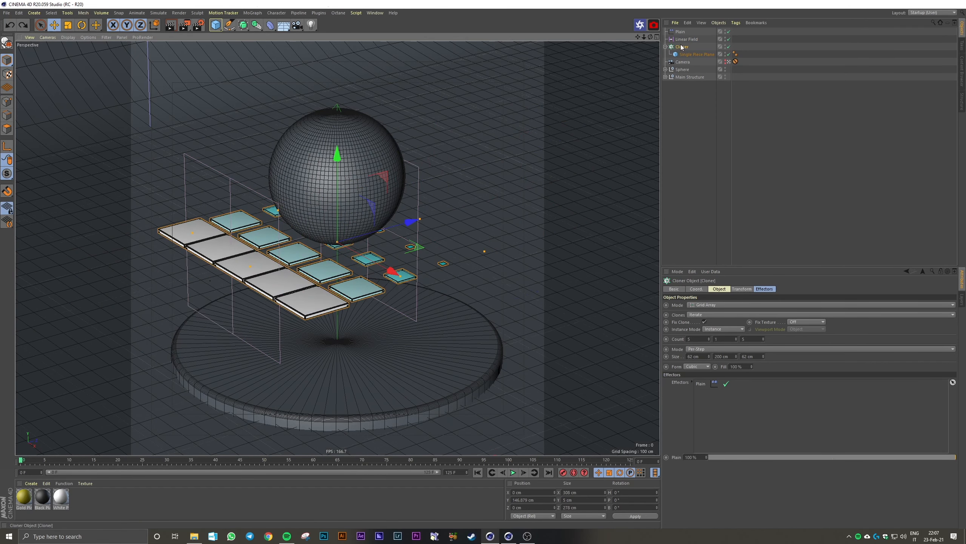
Delete the Linear Field from the scene.
{"action": "left_click", "coordinate": [680, 32]}
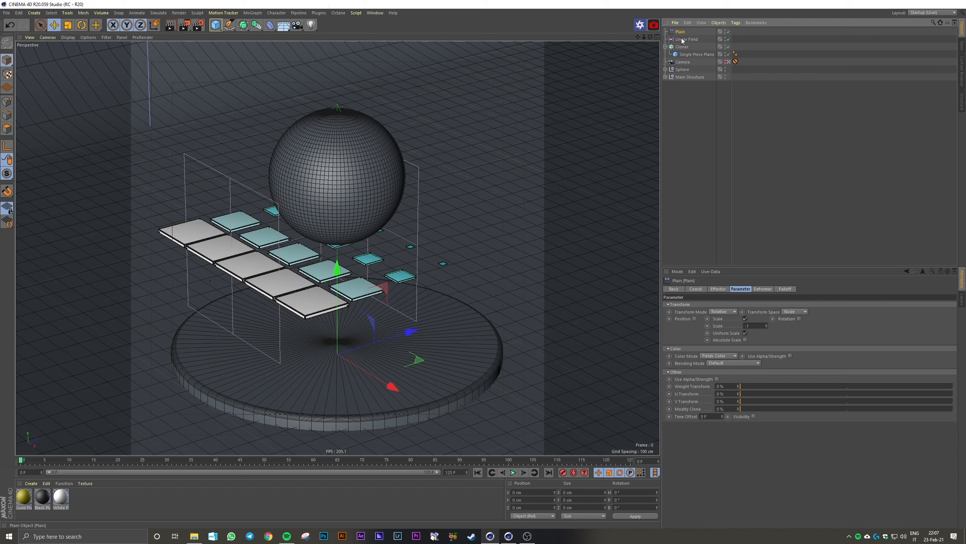
{"action": "left_click", "coordinate": [683, 40]}
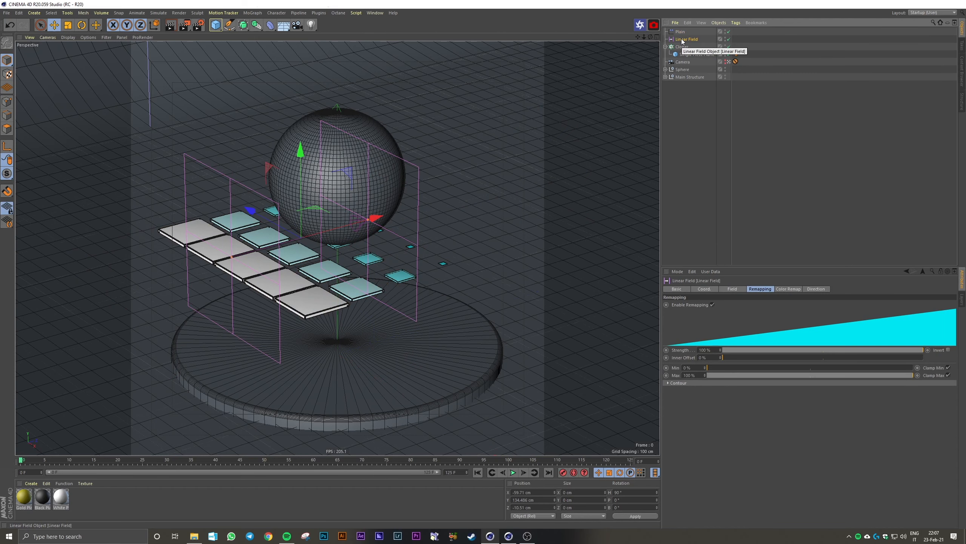
{"action": "key", "text": "Delete"}
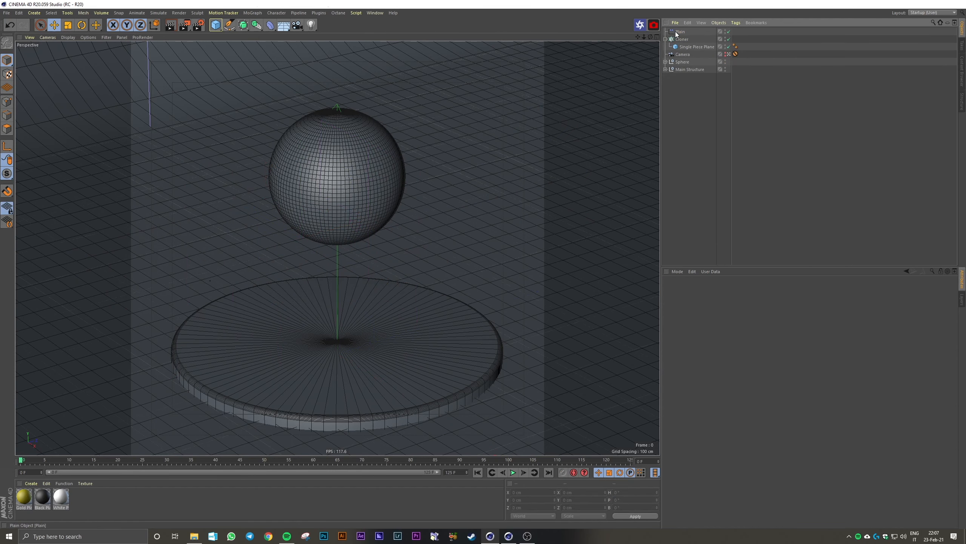
Add a Spherical Field to the Plain effector's falloff.
{"action": "left_click", "coordinate": [676, 33]}
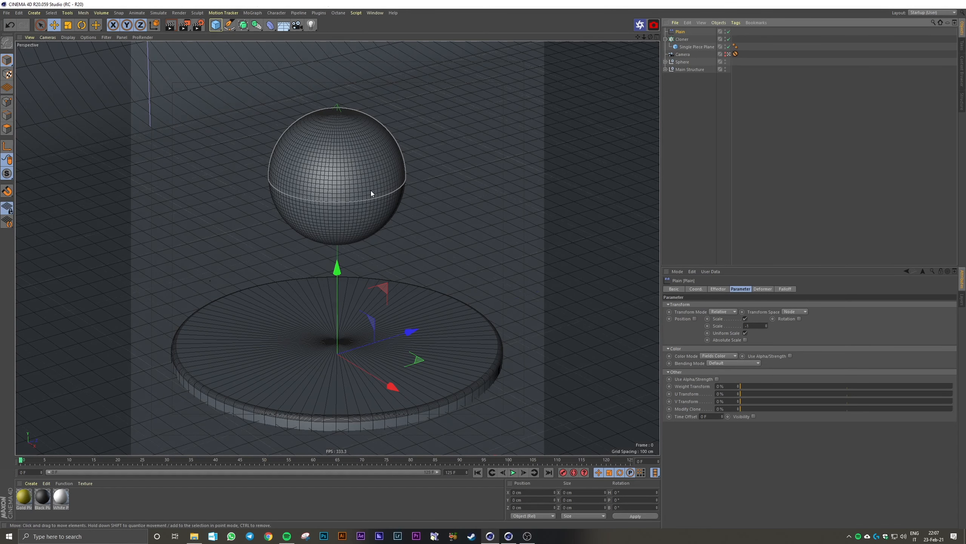
{"action": "left_click", "coordinate": [784, 288]}
{"action": "left_click", "coordinate": [695, 362]}
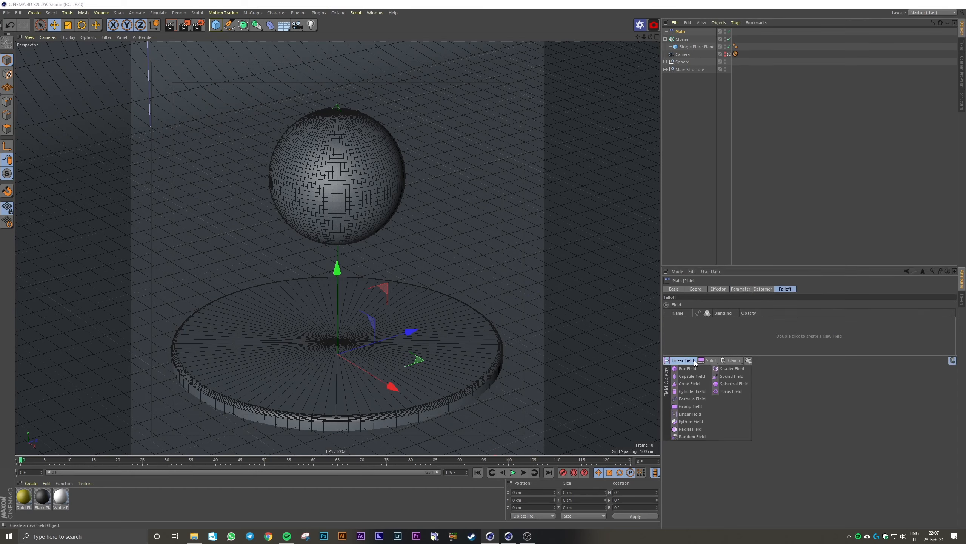
{"action": "left_click", "coordinate": [721, 383]}
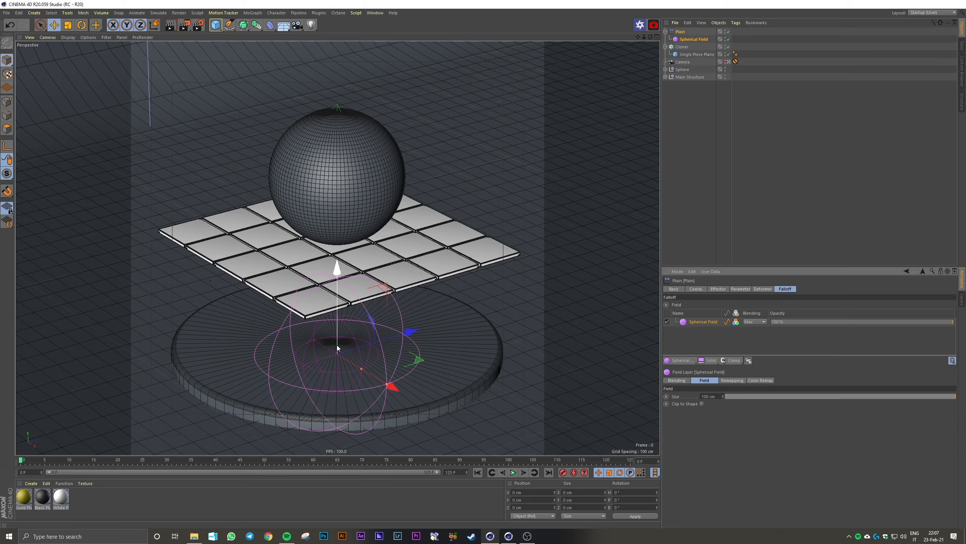
Raise the Spherical Field to the height of the tile grid, at about Y 147 cm.
{"action": "left_click_drag", "start_coordinate": [337, 345], "coordinate": [339, 238]}
{"action": "middle_click", "coordinate": [339, 238]}
{"action": "middle_click", "coordinate": [520, 307]}
{"action": "scroll", "coordinate": [409, 243], "scroll_direction": "down", "scroll_amount": 4}
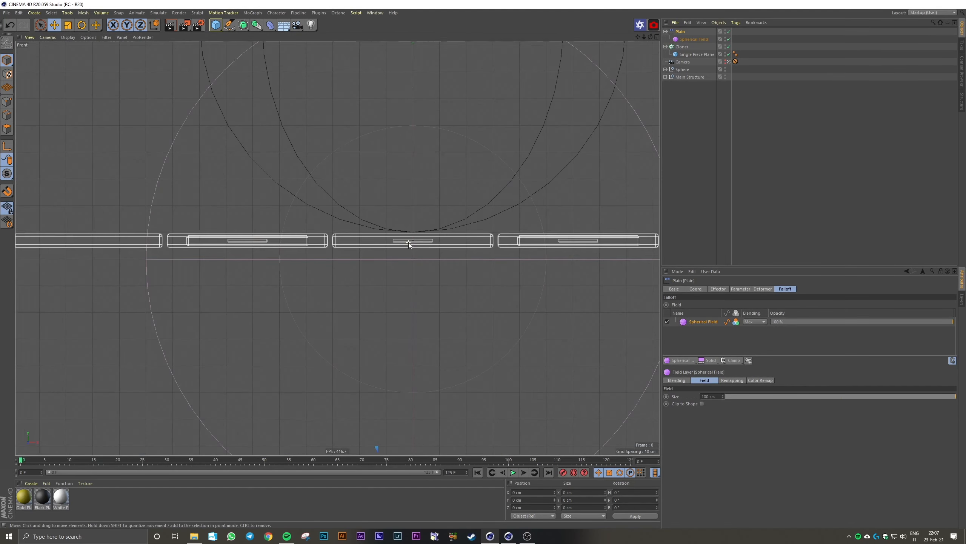
{"action": "scroll", "coordinate": [409, 242], "scroll_direction": "down", "scroll_amount": 4}
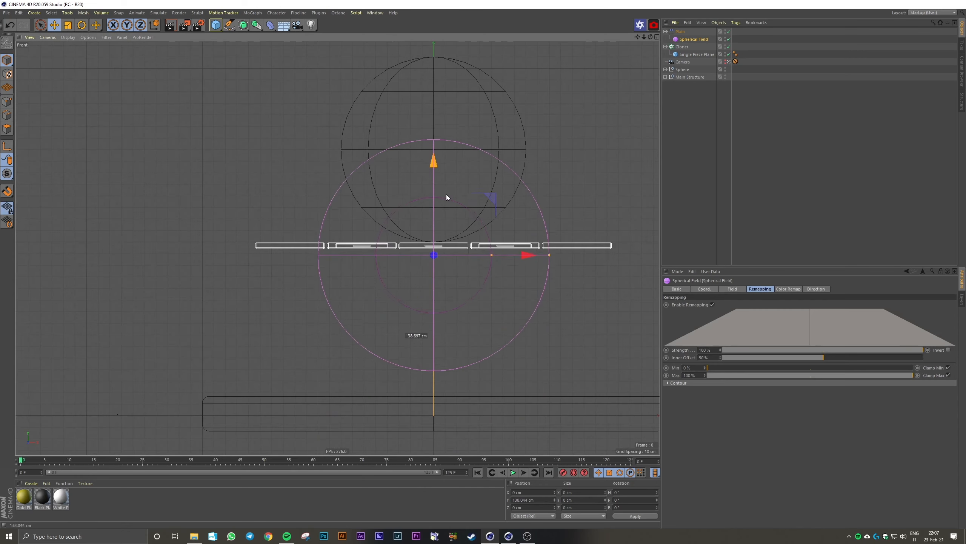
{"action": "left_click_drag", "start_coordinate": [446, 194], "coordinate": [447, 184]}
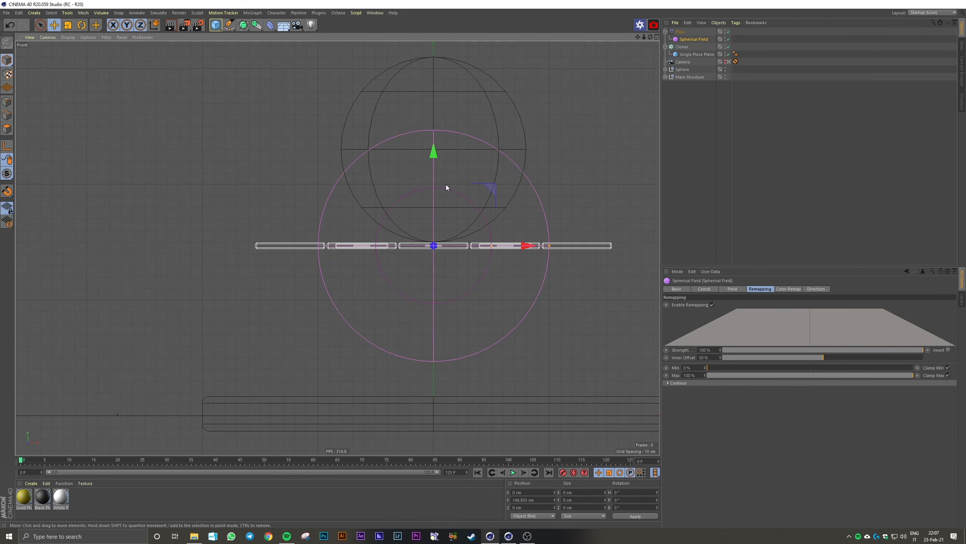
{"action": "middle_click", "coordinate": [445, 184]}
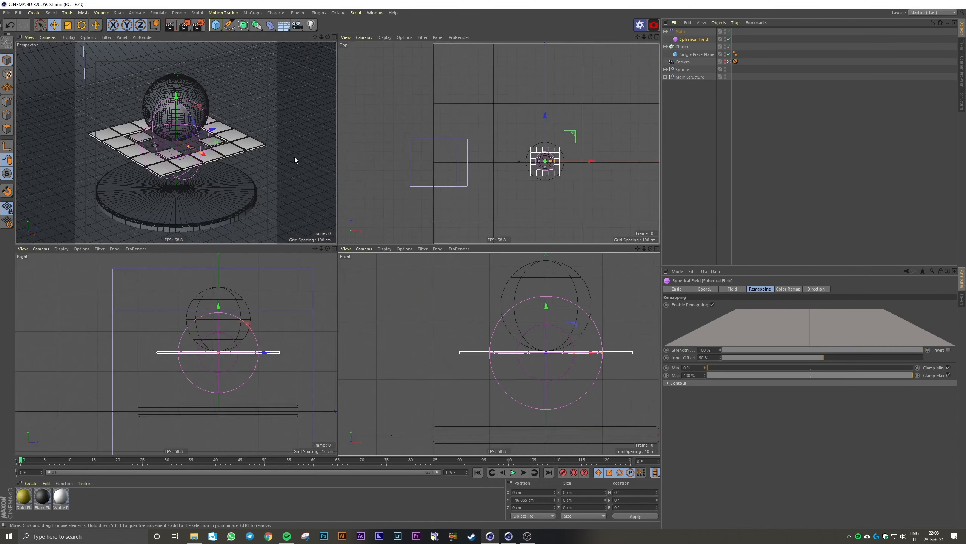
{"action": "middle_click", "coordinate": [294, 157]}
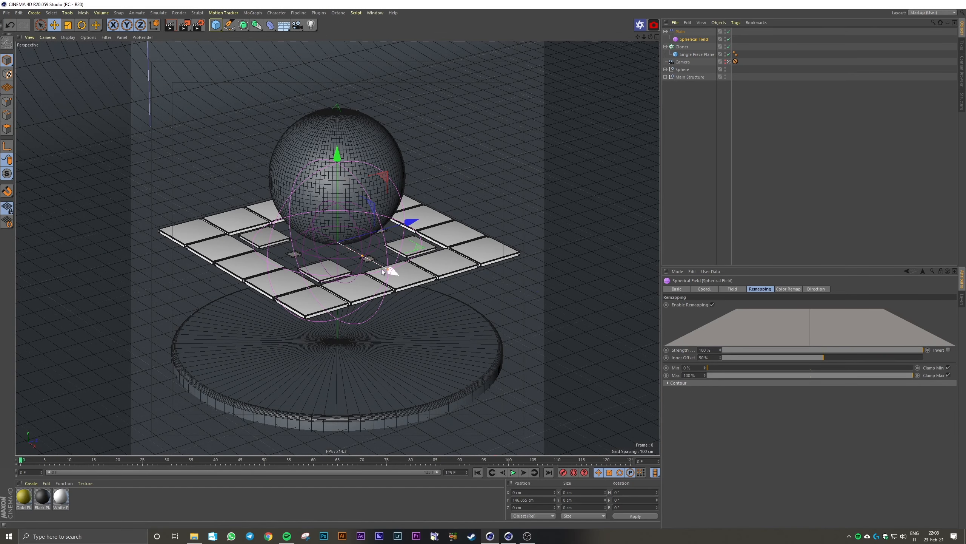
Enlarge the Spherical Field slightly and set its Inner Offset to 42%.
{"action": "left_click_drag", "start_coordinate": [388, 270], "coordinate": [359, 252]}
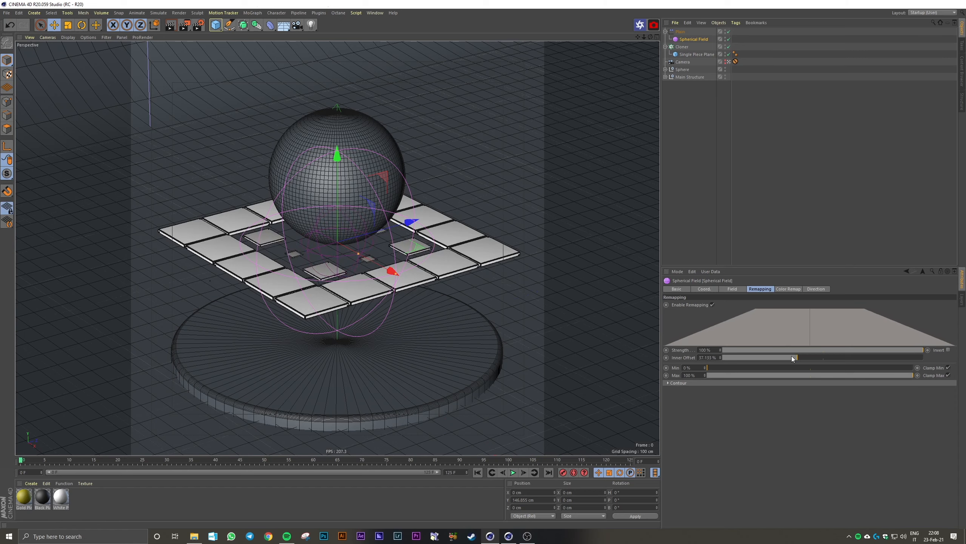
{"action": "left_click_drag", "start_coordinate": [920, 351], "coordinate": [944, 353]}
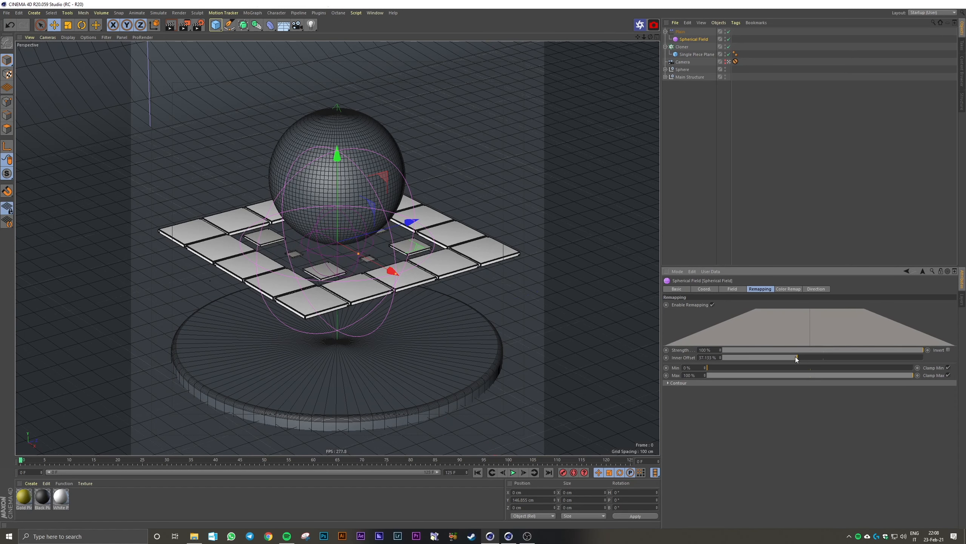
{"action": "mouse_move", "coordinate": [796, 357]}
{"action": "left_mouse_down"}
{"action": "mouse_move", "coordinate": [939, 358]}
{"action": "mouse_move", "coordinate": [806, 364]}
{"action": "left_mouse_up"}
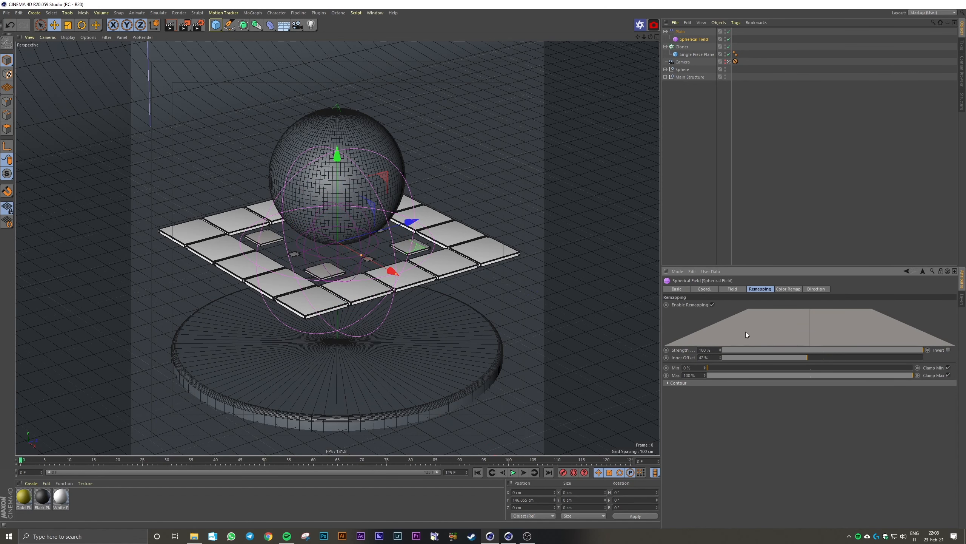
Set the Spherical Field's remapping Contour Mode to Curve and lower its Inner Offset to about 29%.
{"action": "left_click", "coordinate": [669, 383]}
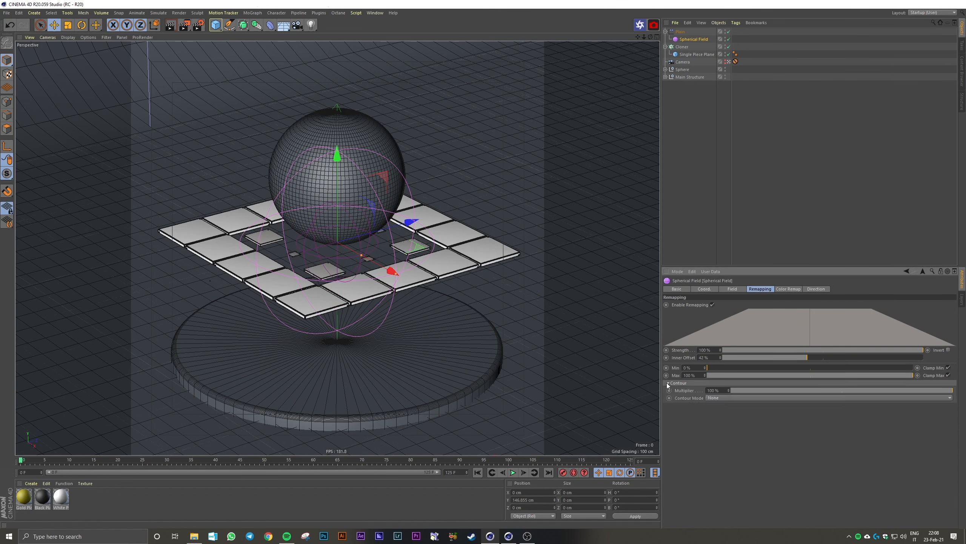
{"action": "left_click", "coordinate": [713, 397]}
{"action": "left_click", "coordinate": [727, 437]}
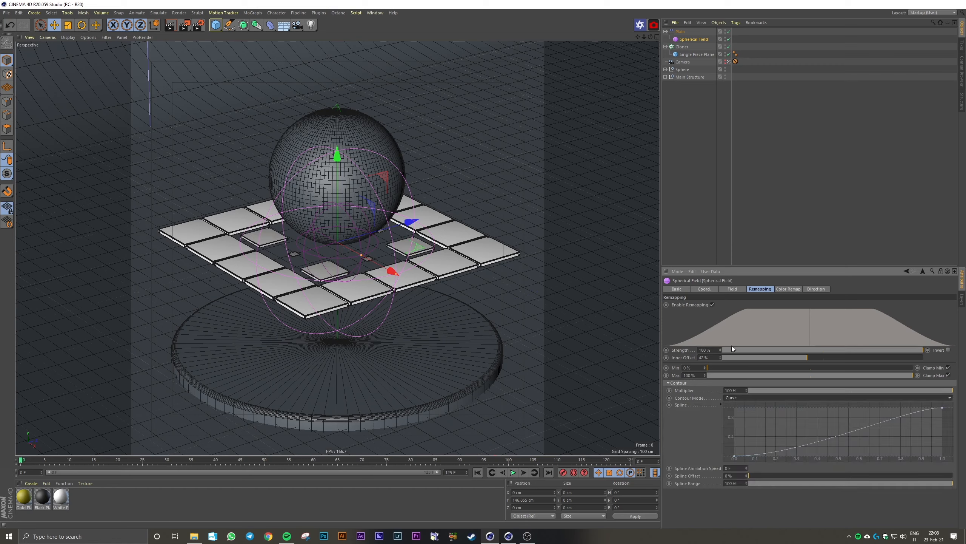
{"action": "left_click_drag", "start_coordinate": [812, 361], "coordinate": [740, 357]}
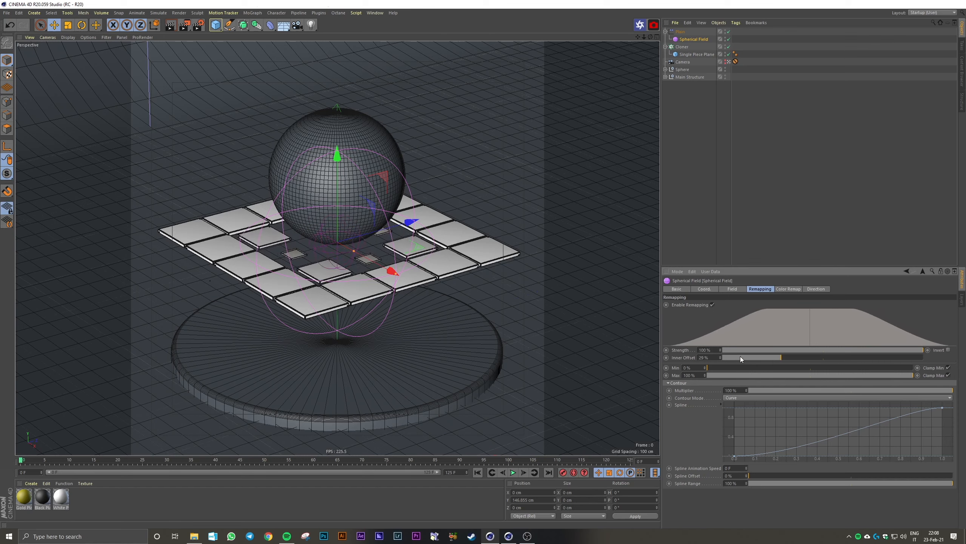
Try an Inner Offset of 25% on the Spherical Field and settle on 40%.
{"action": "left_click", "coordinate": [714, 357]}
{"action": "type", "text": "25"}
{"action": "key", "text": "Return"}
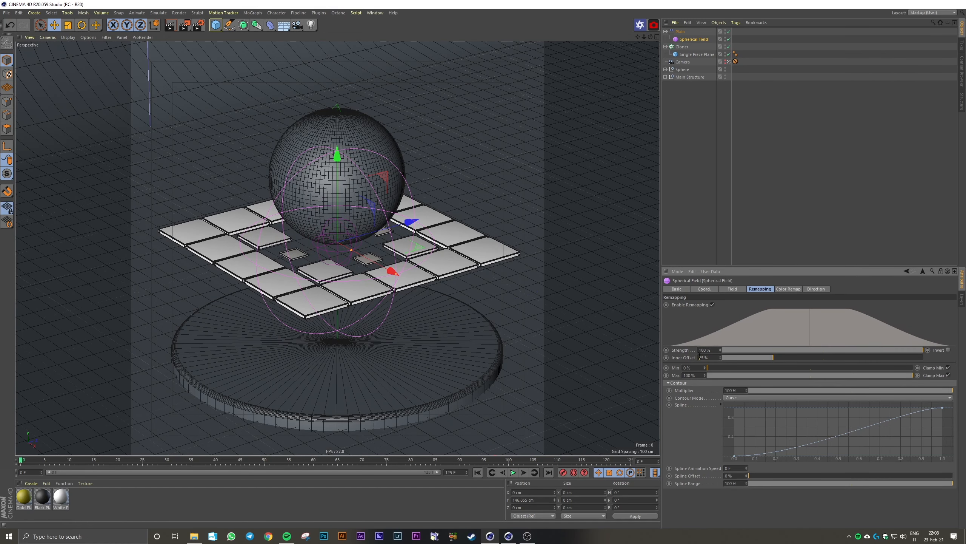
{"action": "key", "text": "Return"}
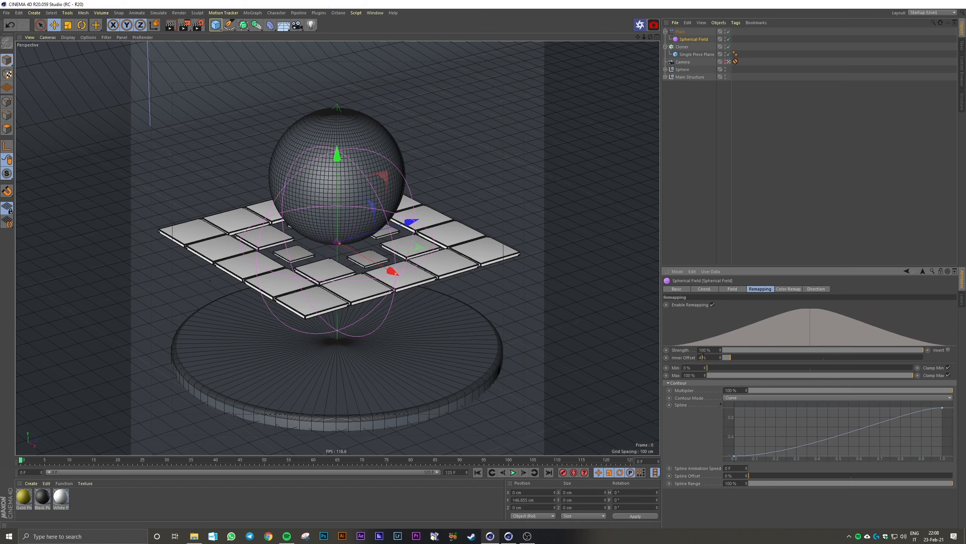
{"action": "type", "text": "40"}
{"action": "key", "text": "Return"}
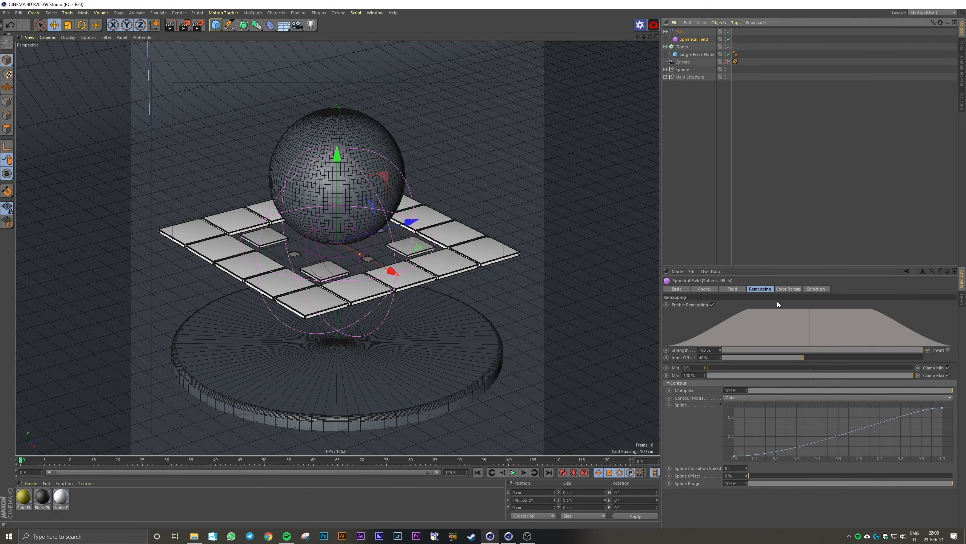
Invert the Spherical Field's remapping and enlarge the field in the viewport so more tiles around its centre keep their size.
{"action": "left_click", "coordinate": [949, 350]}
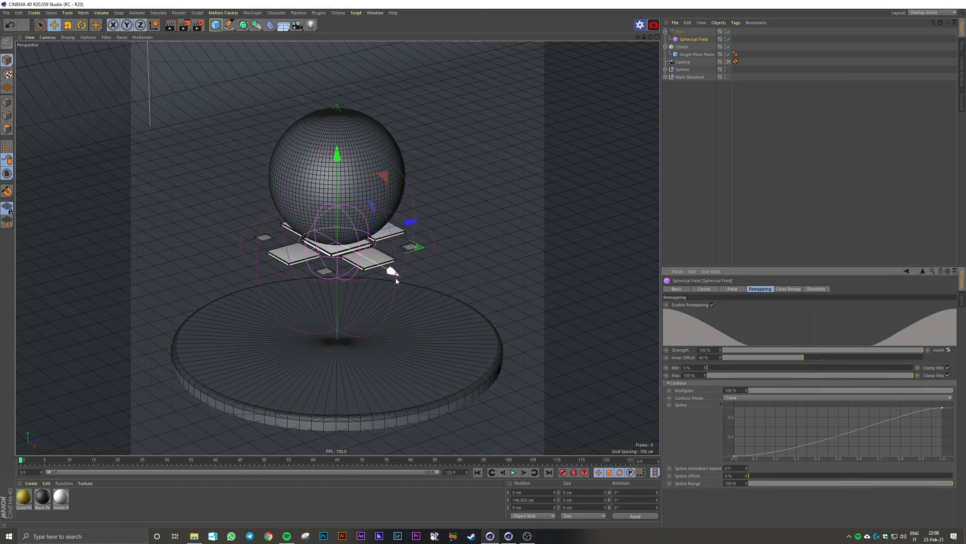
{"action": "left_click_drag", "start_coordinate": [397, 273], "coordinate": [368, 263]}
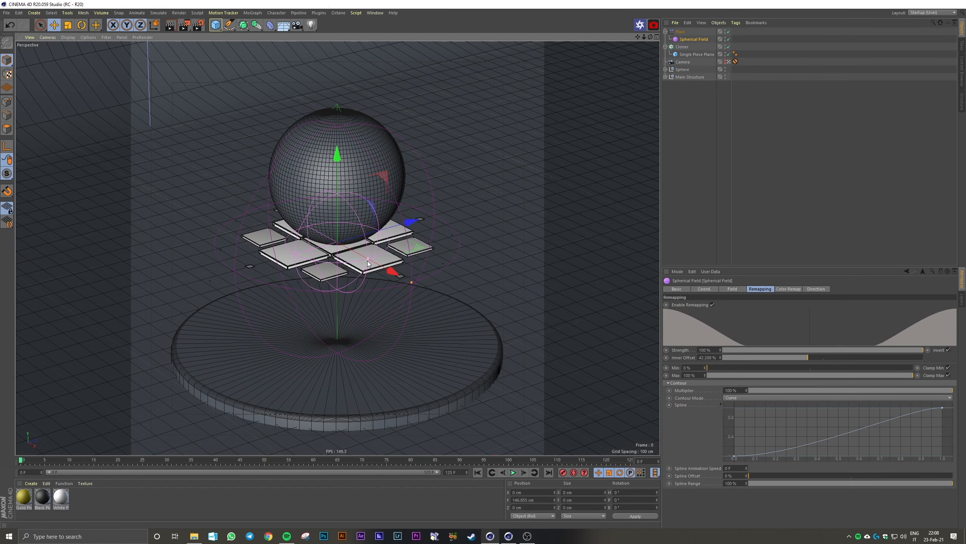
{"action": "left_click", "coordinate": [666, 96]}
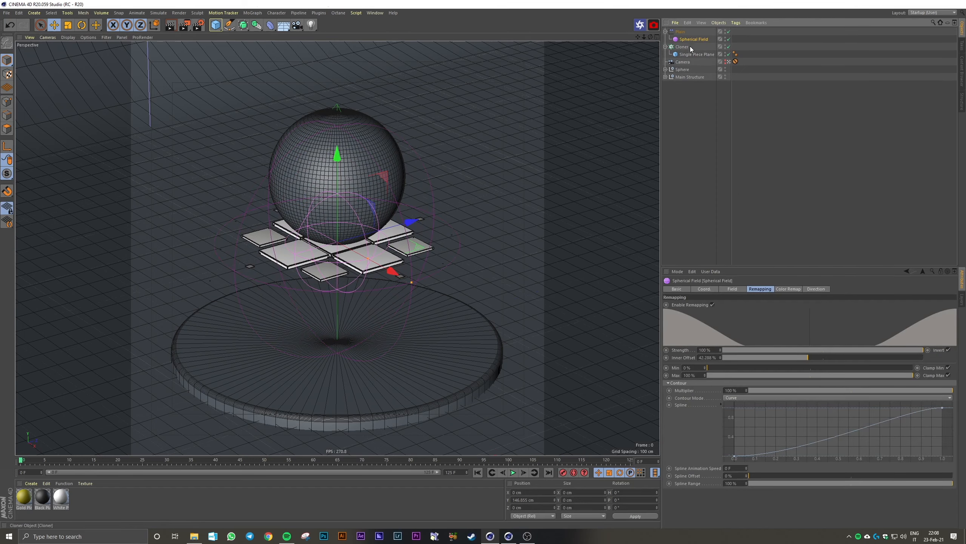
Try sliding the tile Cloner through the Spherical Field and undo the move.
{"action": "left_click", "coordinate": [690, 46]}
{"action": "left_click_drag", "start_coordinate": [439, 208], "coordinate": [364, 245]}
{"action": "key", "text": "ctrl+z"}
{"action": "left_click", "coordinate": [696, 194]}
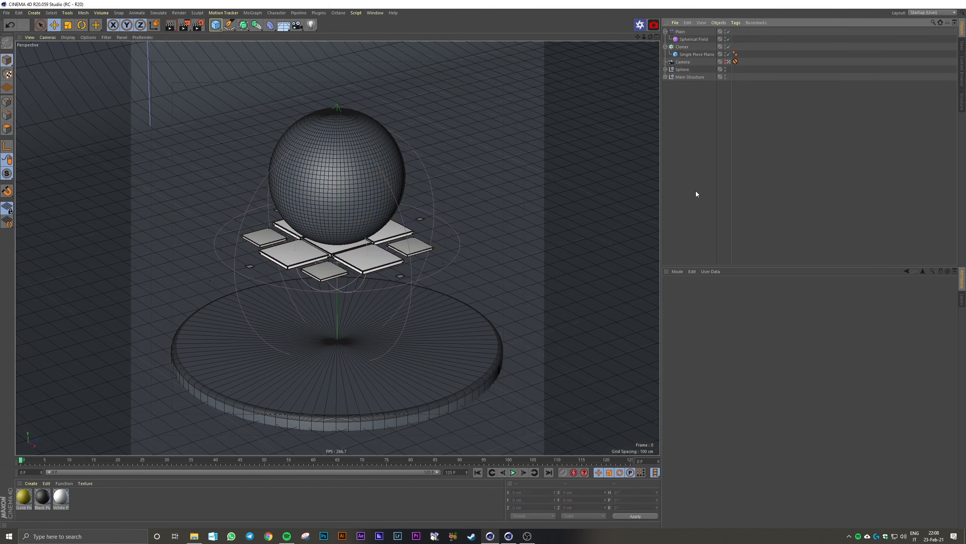
Disable the Plain effector and its Spherical Field, and nest the tile Cloner inside a new Cloner.
{"action": "left_click", "coordinate": [680, 47]}
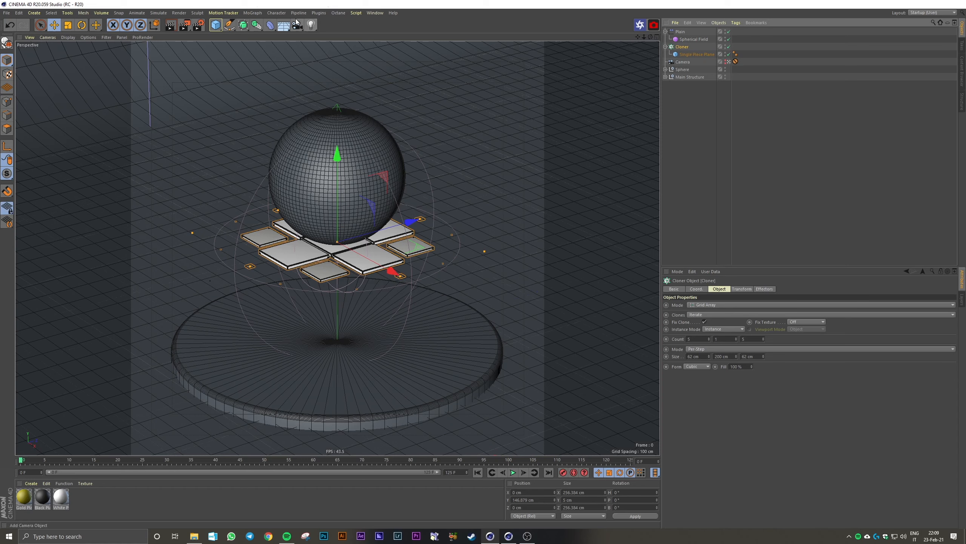
{"action": "left_click", "coordinate": [728, 32]}
{"action": "left_click", "coordinate": [729, 39]}
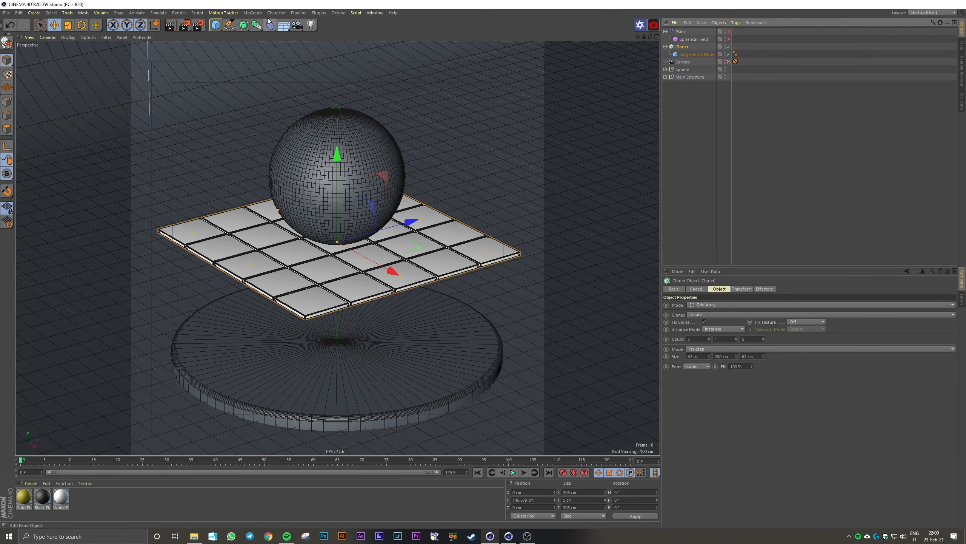
{"action": "left_click", "coordinate": [253, 13]}
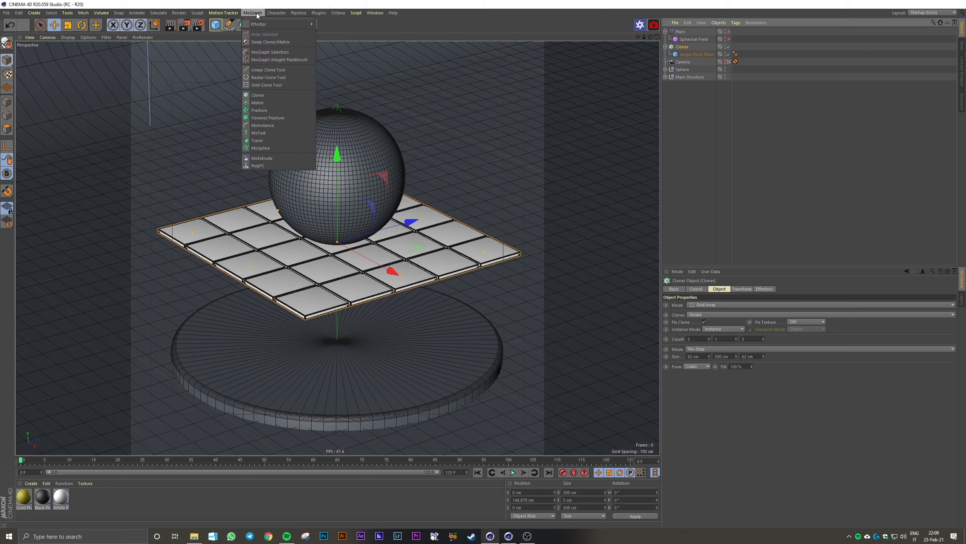
{"action": "left_click", "coordinate": [261, 95], "text": "alt"}
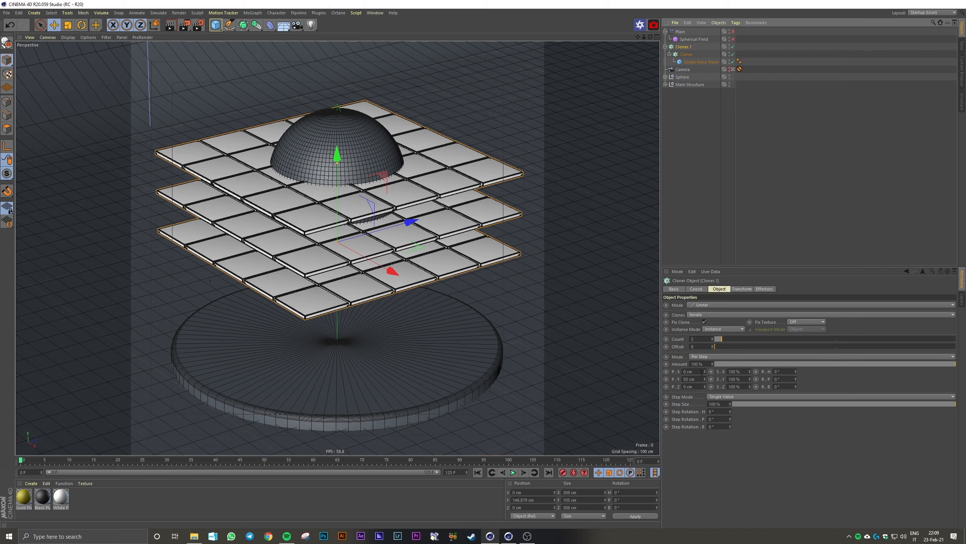
Set the outer Cloner's per-step offset to 0 cm in Y and about 325 cm in Z.
{"action": "left_click_drag", "start_coordinate": [705, 380], "coordinate": [705, 352]}
{"action": "type", "text": "0"}
{"action": "key", "text": "Return"}
{"action": "key", "text": "ctrl+z"}
{"action": "left_click_drag", "start_coordinate": [705, 387], "coordinate": [705, 349]}
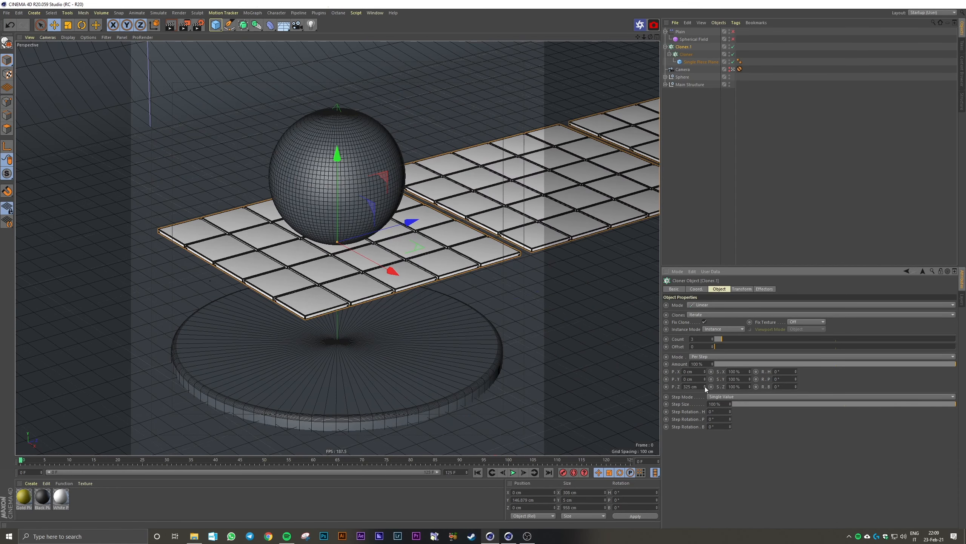
Fine-tune the outer Cloner's Z step to 310 cm, using the Top view to match the gaps between the repeated tile grids.
{"action": "left_click", "coordinate": [686, 54]}
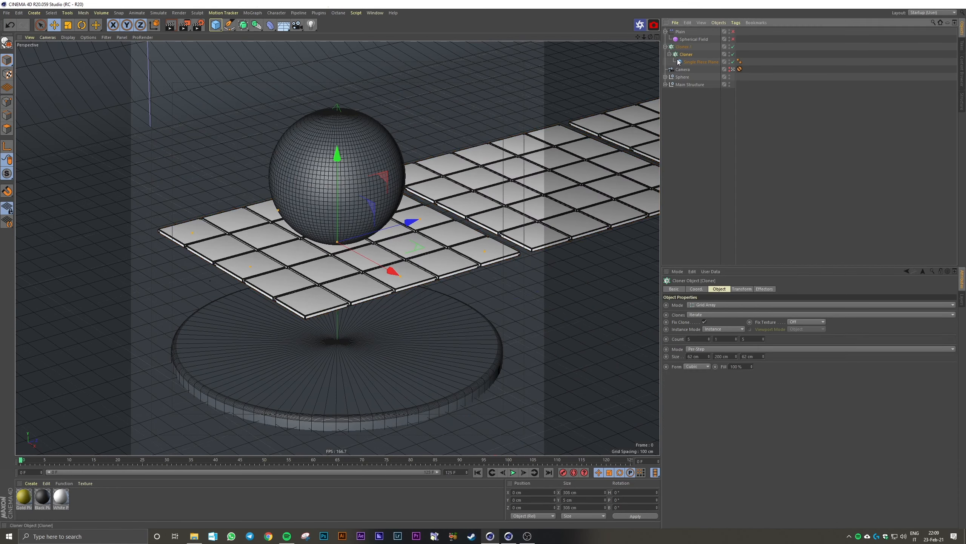
{"action": "left_click", "coordinate": [683, 47]}
{"action": "left_click_drag", "start_coordinate": [705, 388], "coordinate": [705, 393]}
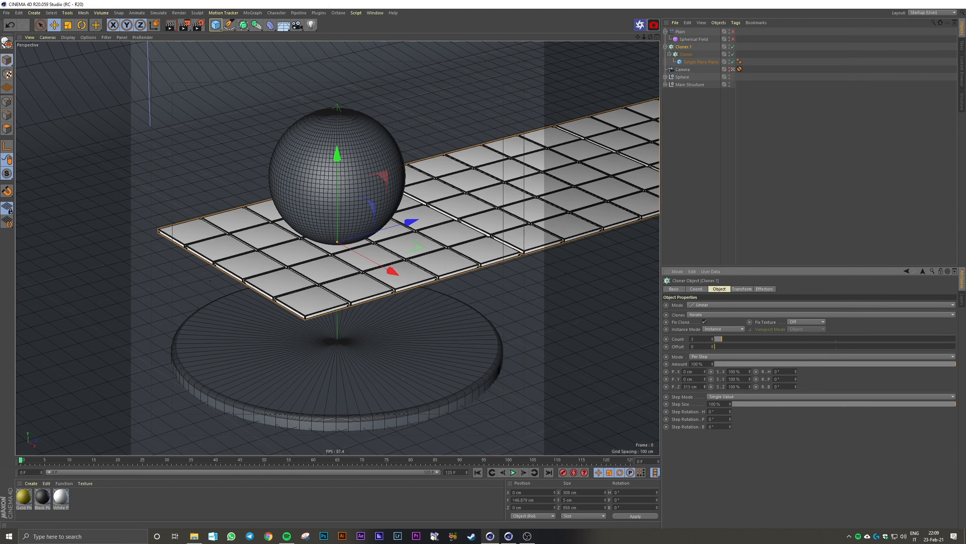
{"action": "middle_click", "coordinate": [580, 259]}
{"action": "middle_click", "coordinate": [574, 240]}
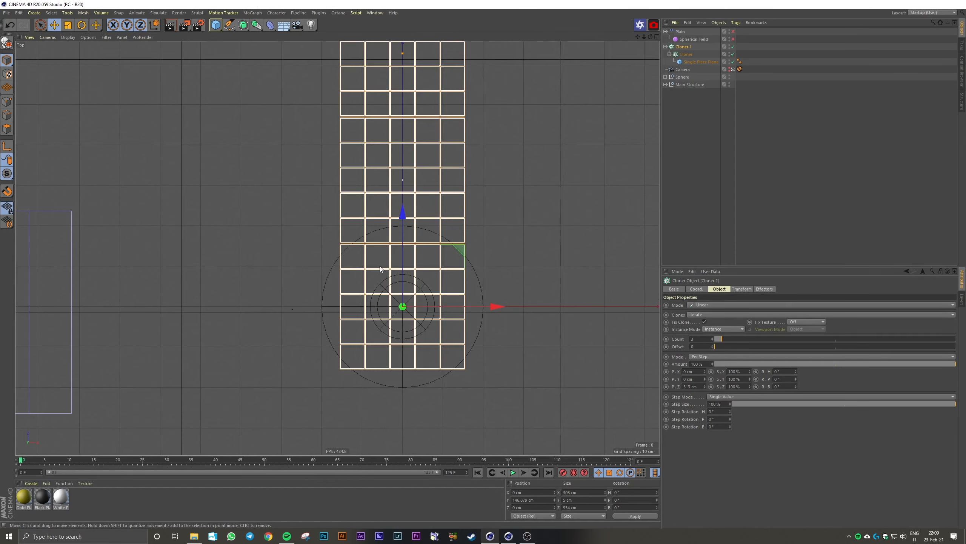
{"action": "scroll", "coordinate": [379, 266], "scroll_direction": "up", "scroll_amount": 5}
{"action": "left_click_drag", "start_coordinate": [705, 388], "coordinate": [705, 389]}
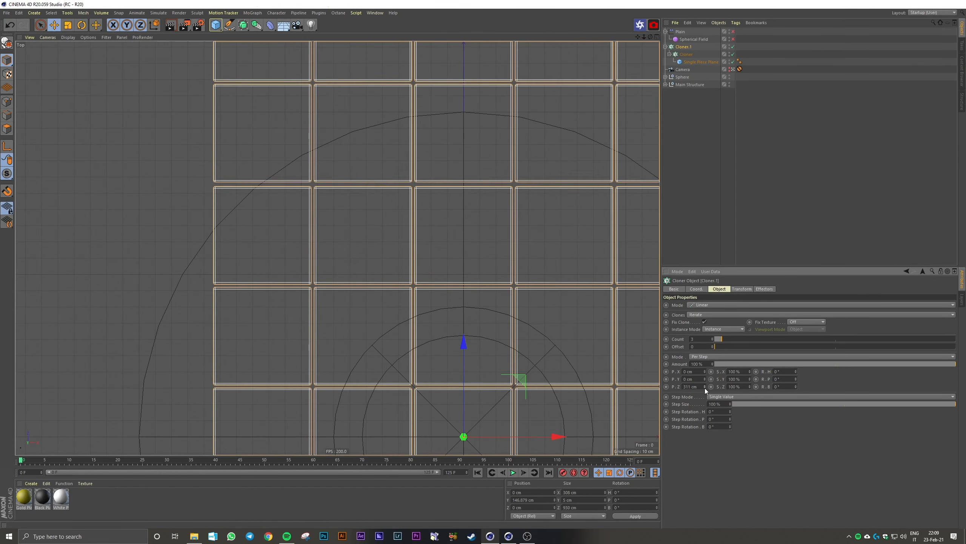
{"action": "left_click", "coordinate": [705, 388]}
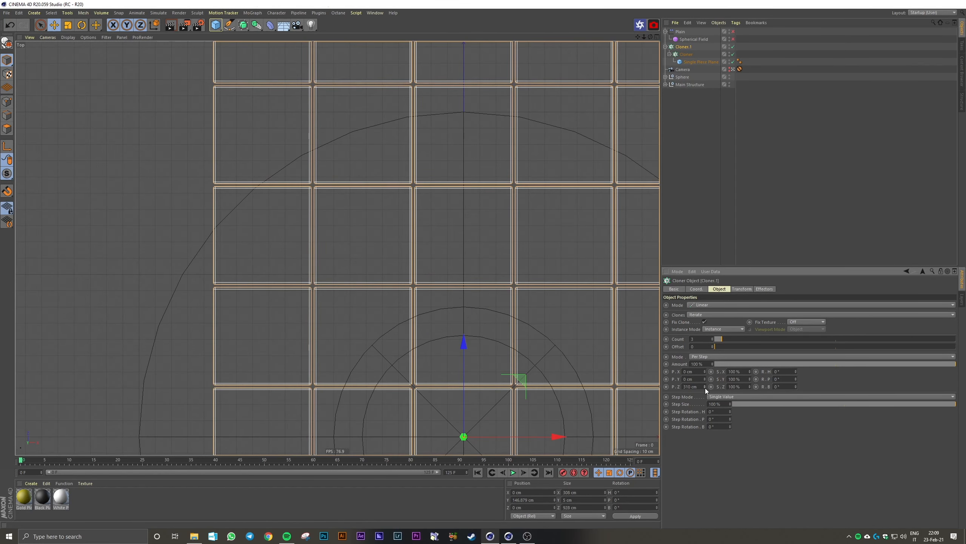
{"action": "middle_click", "coordinate": [573, 266]}
{"action": "middle_click", "coordinate": [216, 162]}
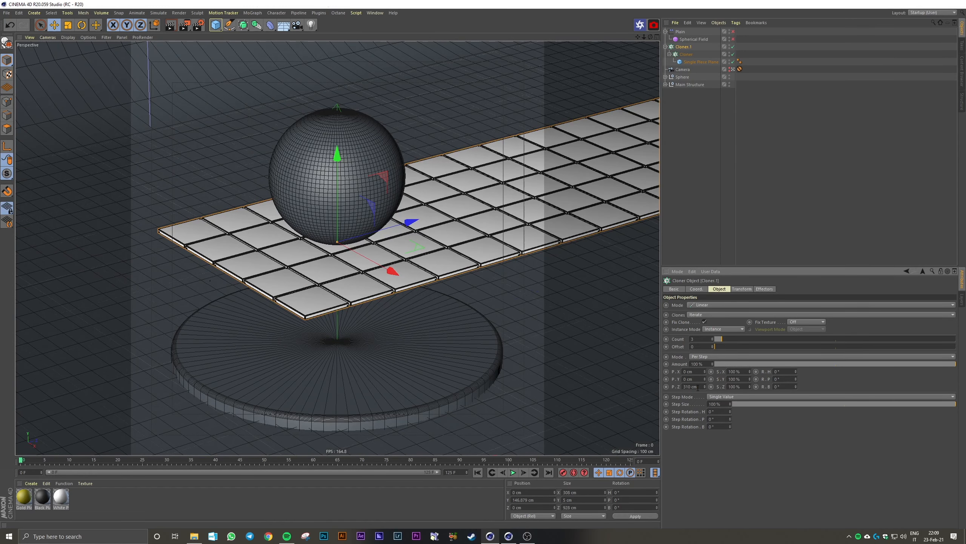
{"action": "left_click", "coordinate": [697, 387]}
{"action": "type", "text": "62"}
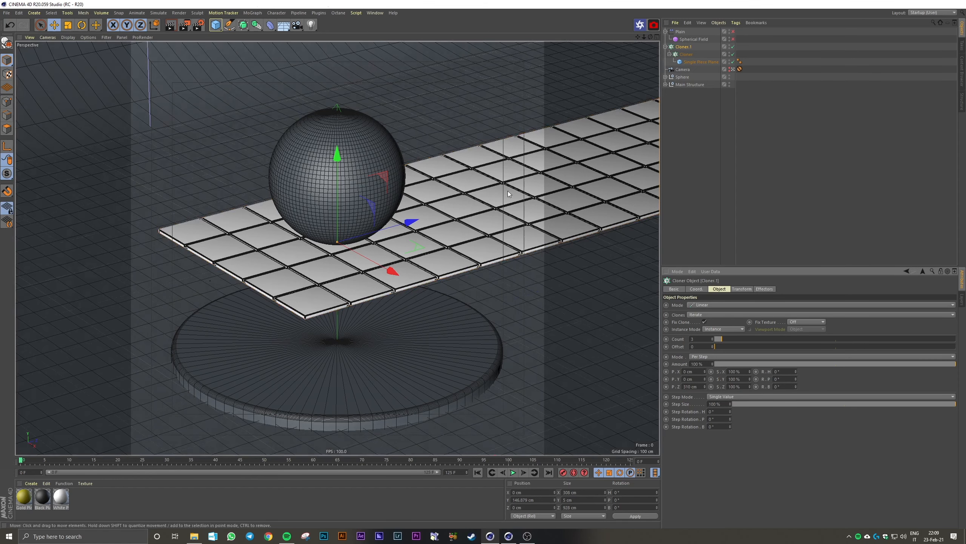
Set the outer Cloner's Z position to -310 cm and re-enable the Plain effector and Spherical Field.
{"action": "left_click", "coordinate": [701, 291]}
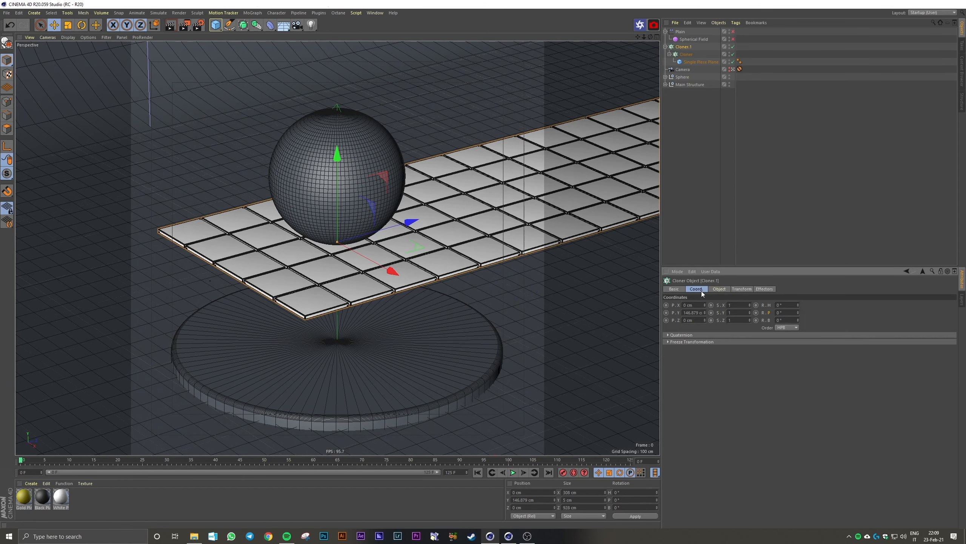
{"action": "left_click_drag", "start_coordinate": [705, 320], "coordinate": [705, 331]}
{"action": "key", "text": "ctrl+z"}
{"action": "key", "text": "Return"}
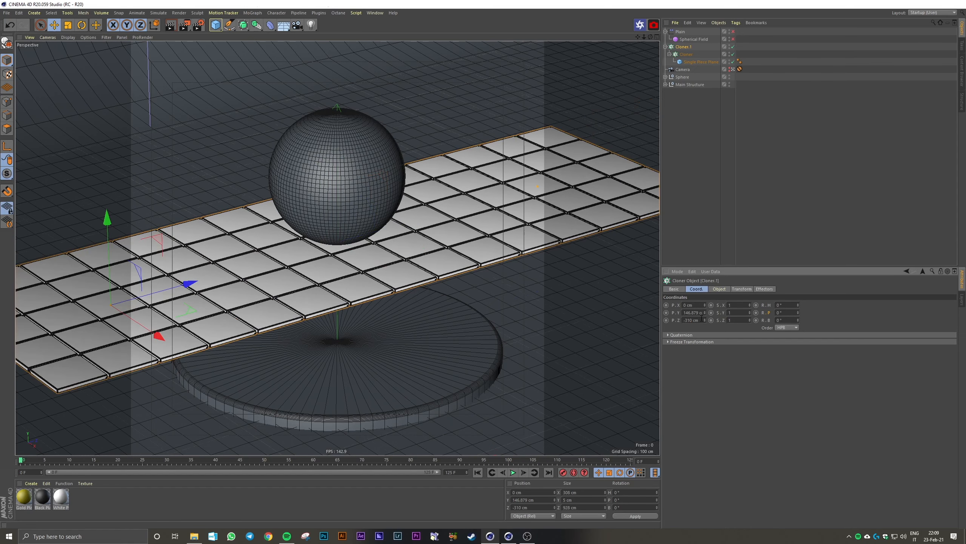
{"action": "left_click", "coordinate": [787, 201]}
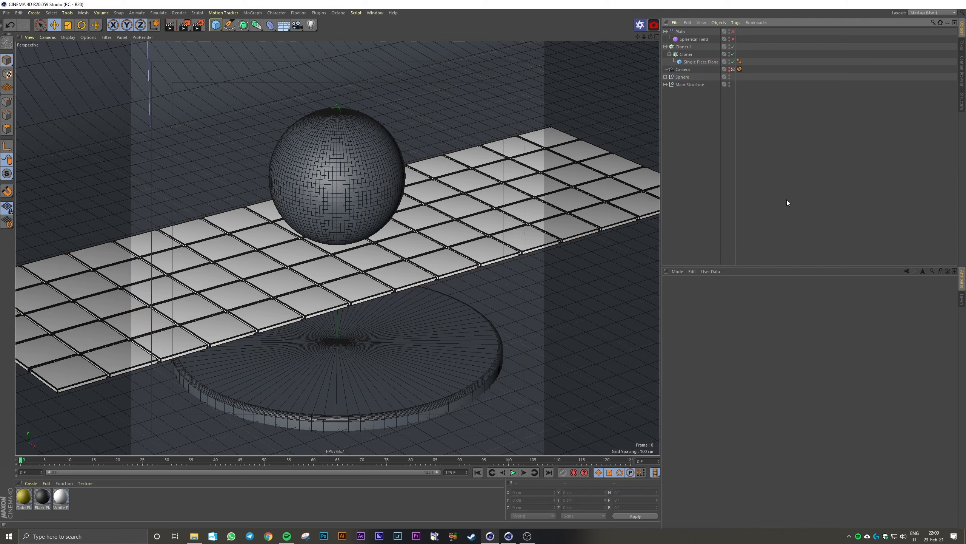
{"action": "left_click", "coordinate": [733, 31]}
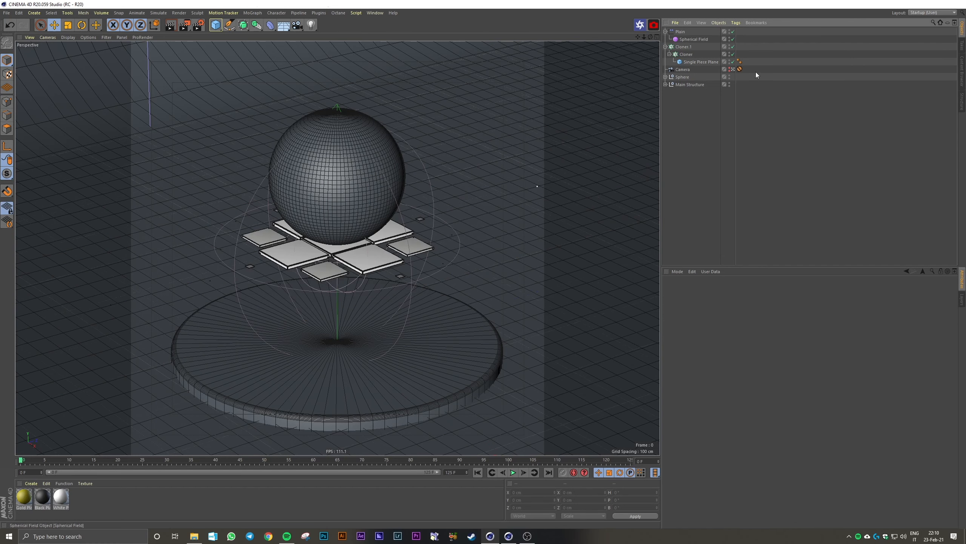
Rename the inner Cloner to Single Plain and the outer Cloner to Multi Plane.
{"action": "left_click", "coordinate": [691, 55]}
{"action": "double_click", "coordinate": [690, 55]}
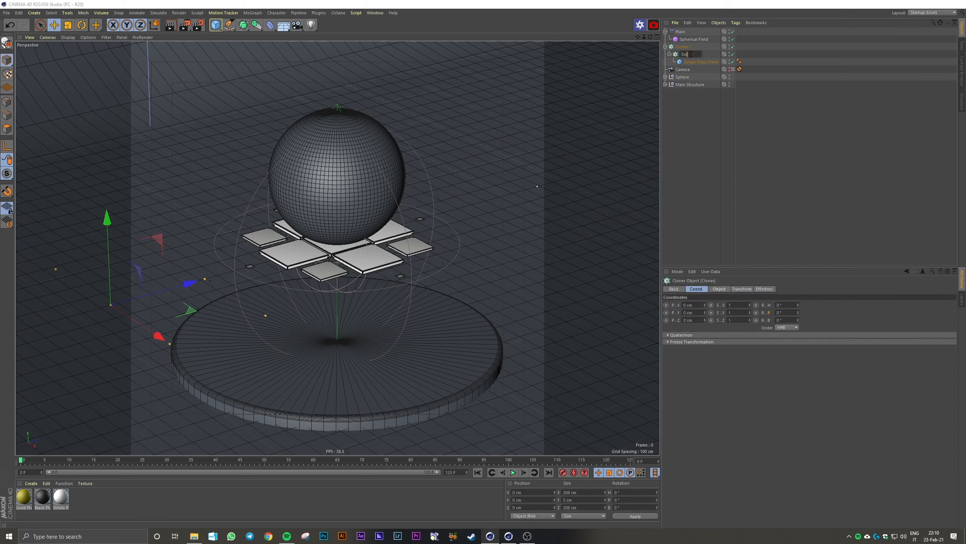
{"action": "type", "text": "Single Plain"}
{"action": "key", "text": "Return"}
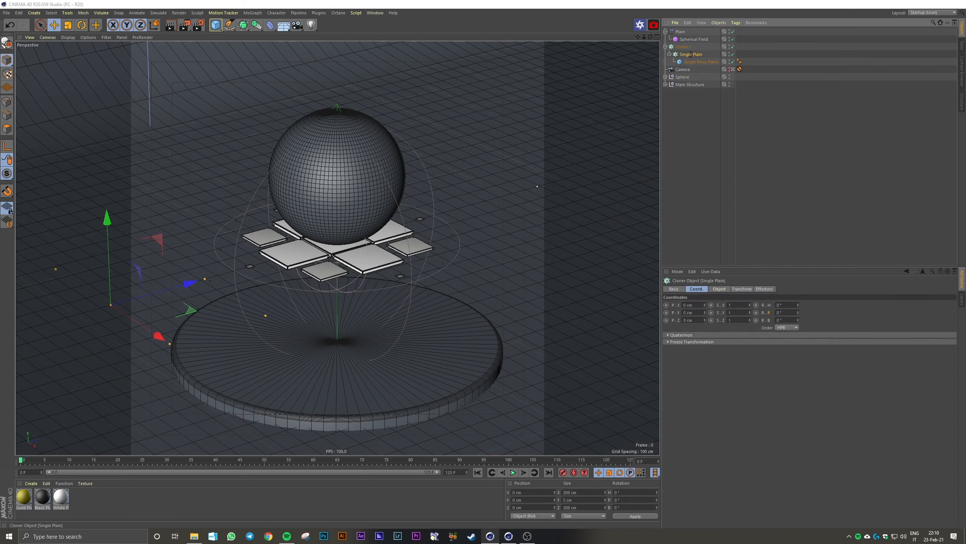
{"action": "double_click", "coordinate": [684, 47]}
{"action": "type", "text": "Mul"}
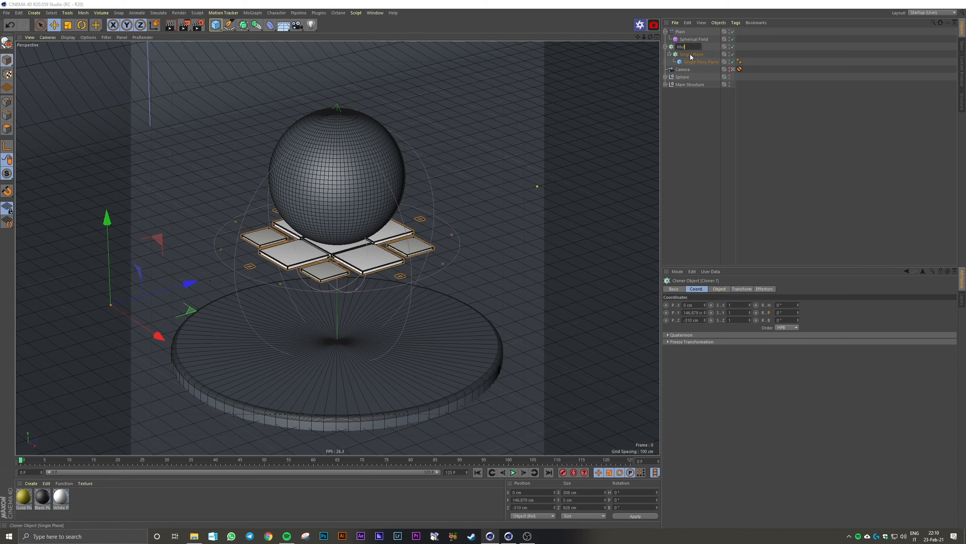
{"action": "type", "text": "ti Plane"}
{"action": "key", "text": "Return"}
Try sliding the Multi Plane cloner along Z through the Spherical Field.
{"action": "left_click", "coordinate": [833, 112]}
{"action": "left_click", "coordinate": [696, 46]}
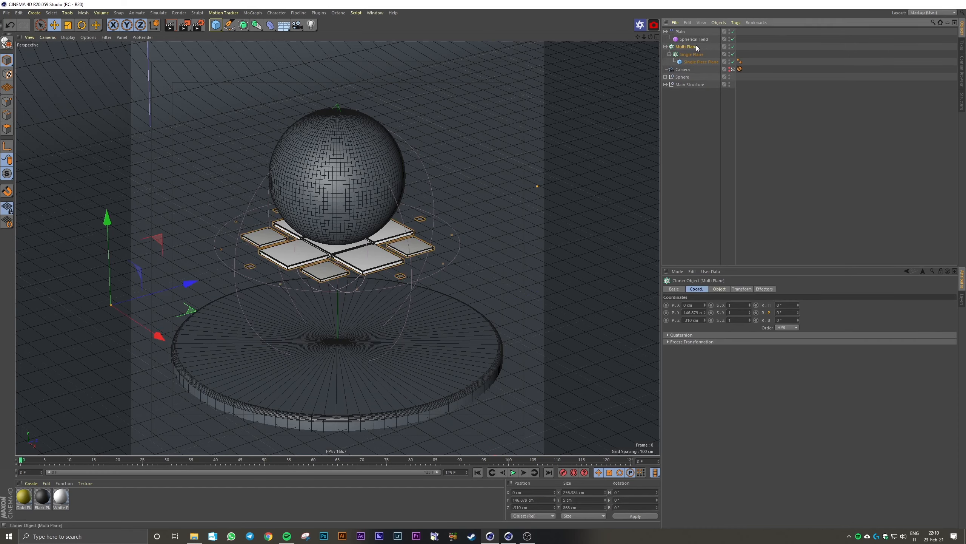
{"action": "left_click_drag", "start_coordinate": [192, 280], "coordinate": [328, 263]}
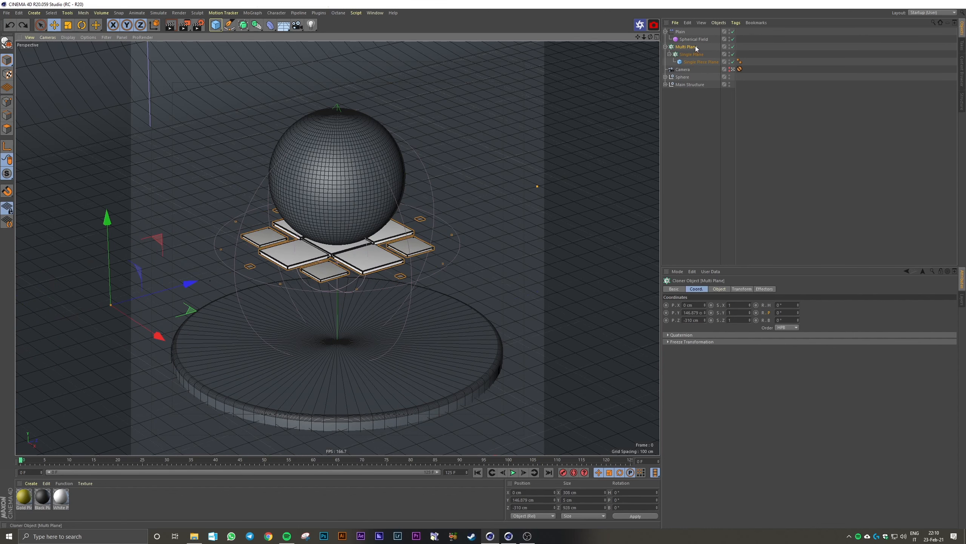
Keyframe Multi Plane's Z position at -310 cm on frame 0 and at -620 cm on frame 125.
{"action": "left_click", "coordinate": [666, 320], "text": "ctrl"}
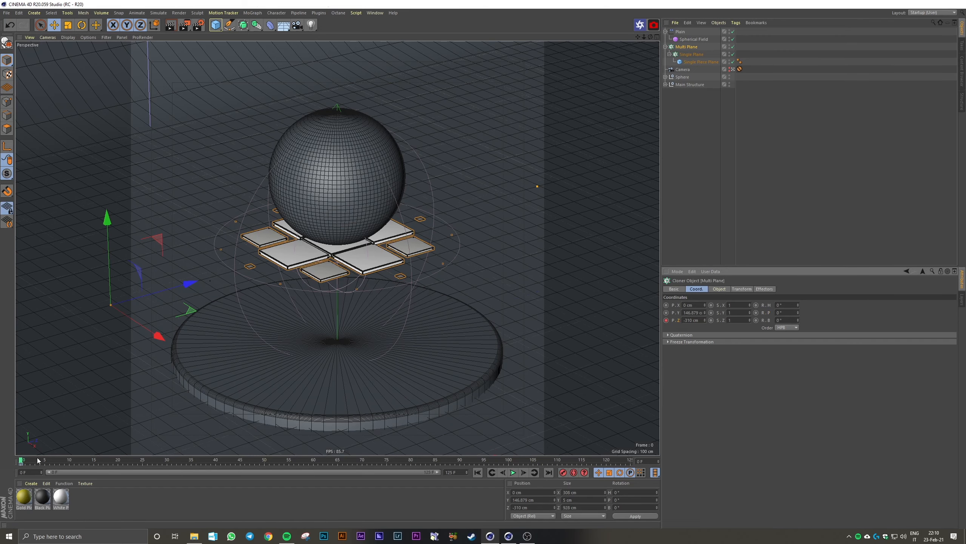
{"action": "left_click_drag", "start_coordinate": [21, 461], "coordinate": [630, 462]}
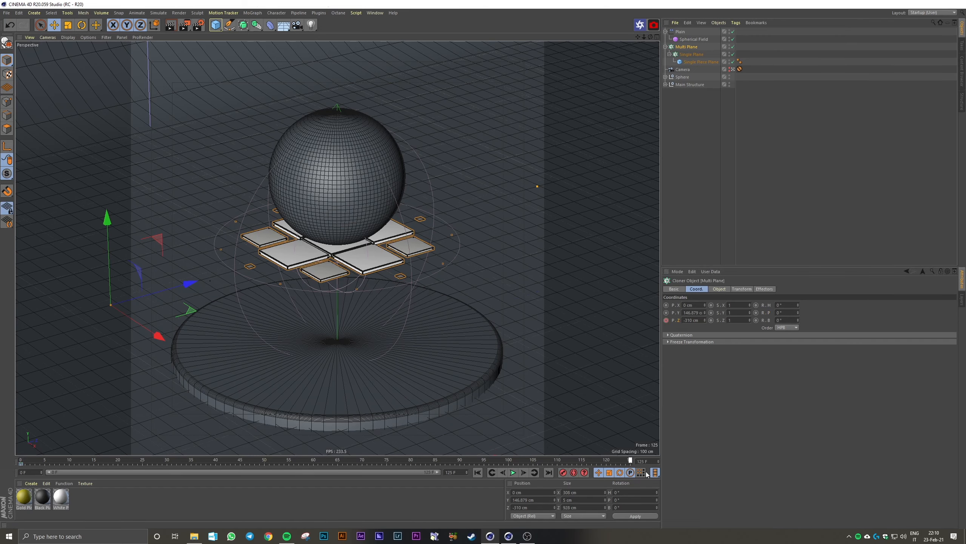
{"action": "left_click", "coordinate": [700, 320]}
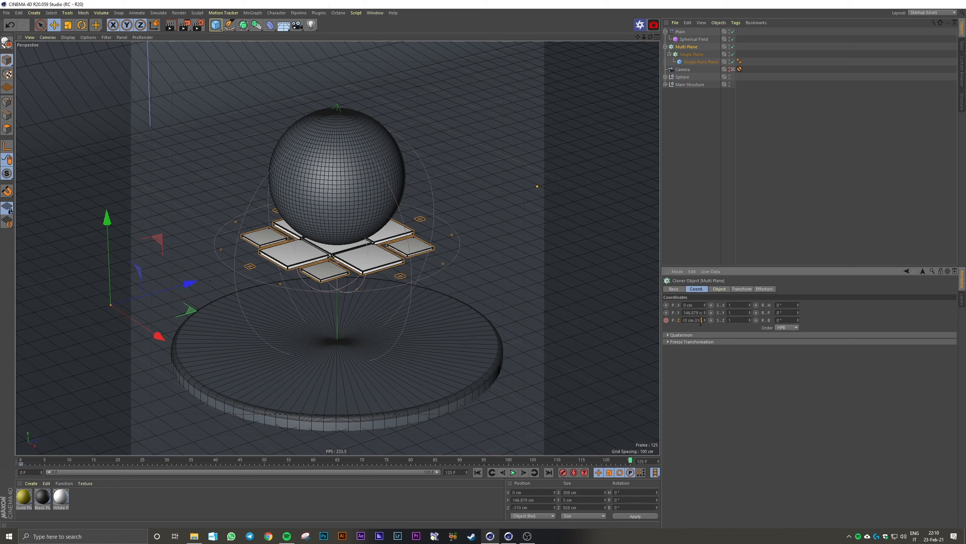
{"action": "type", "text": "-310"}
{"action": "key", "text": "Return"}
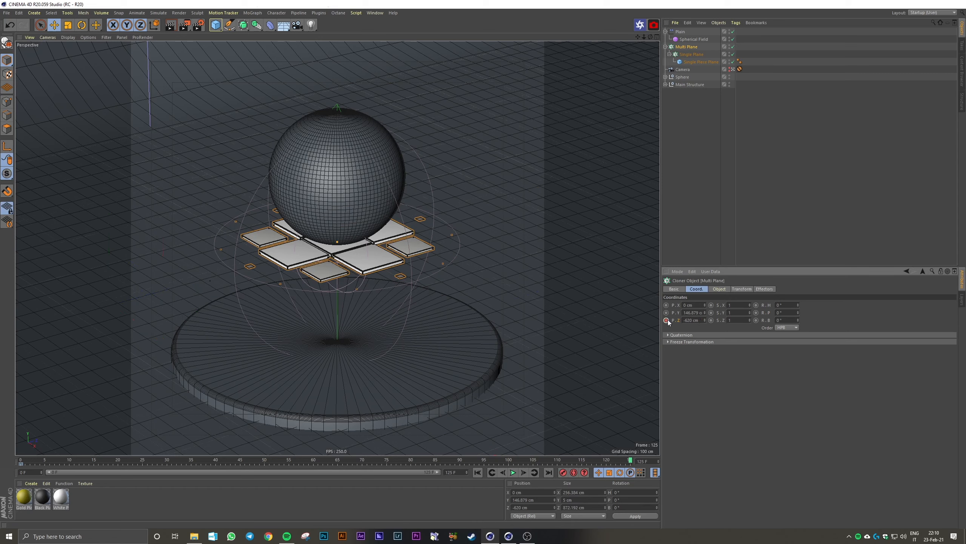
Open the F-Curve timeline for Multi Plane's position animation and enlarge its window.
{"action": "left_click", "coordinate": [375, 12]}
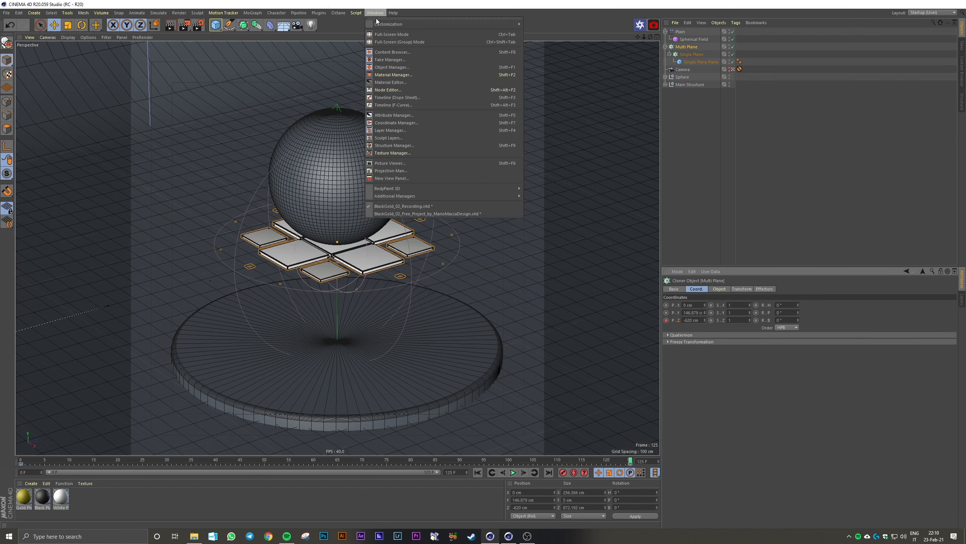
{"action": "left_click", "coordinate": [414, 104]}
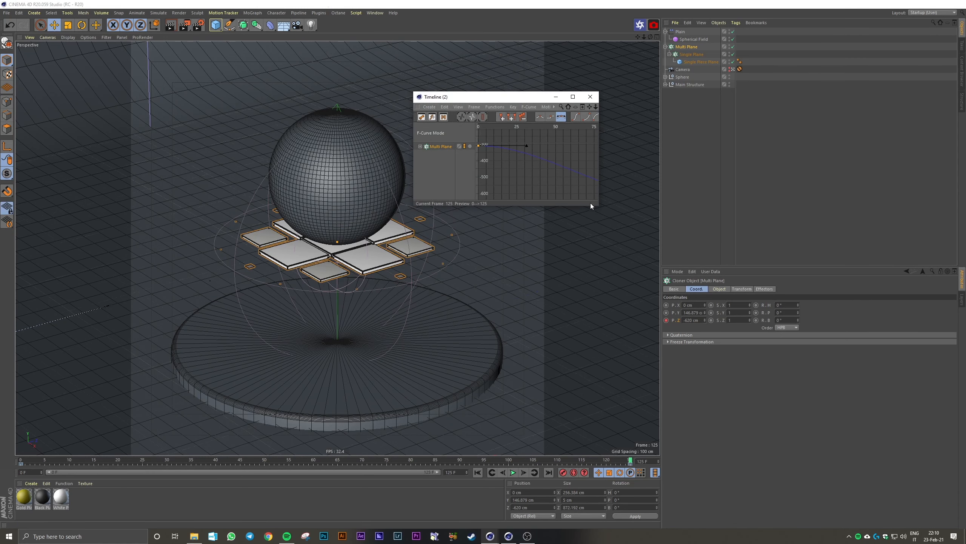
{"action": "left_click_drag", "start_coordinate": [598, 207], "coordinate": [832, 404]}
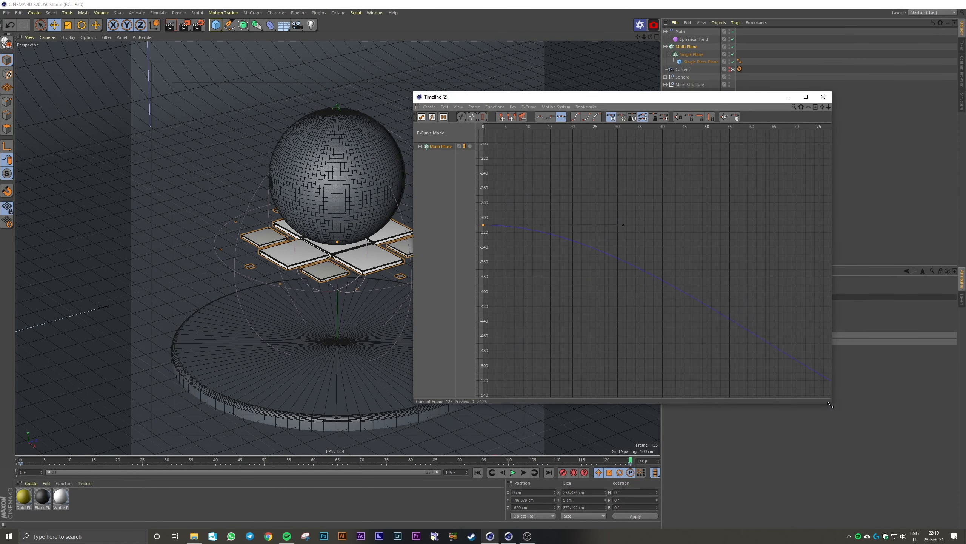
Set both keys of Multi Plane's Z position curve to linear interpolation and close the timeline.
{"action": "right_click_drag", "start_coordinate": [672, 283], "coordinate": [696, 258], "text": "alt"}
{"action": "middle_click_drag", "start_coordinate": [657, 292], "coordinate": [605, 246], "text": "alt"}
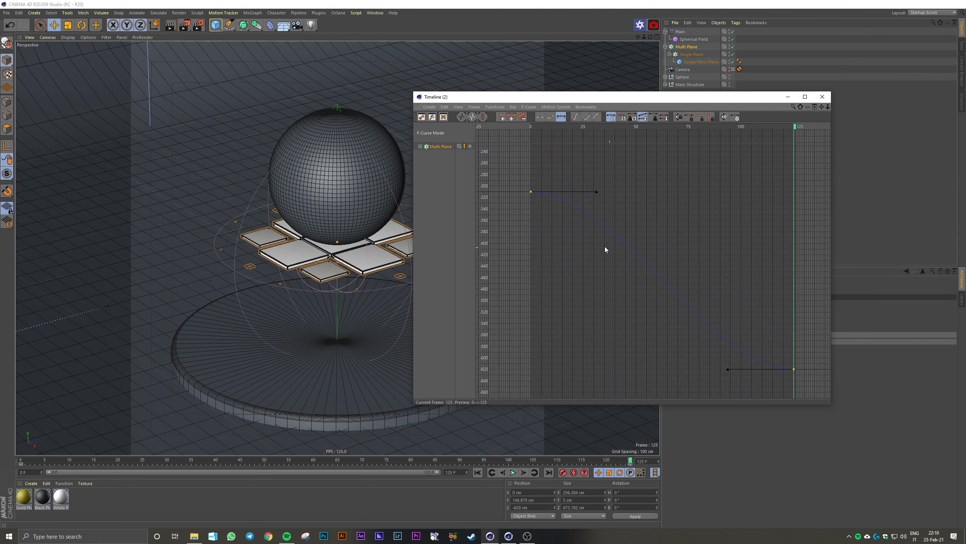
{"action": "left_click_drag", "start_coordinate": [522, 183], "coordinate": [800, 351]}
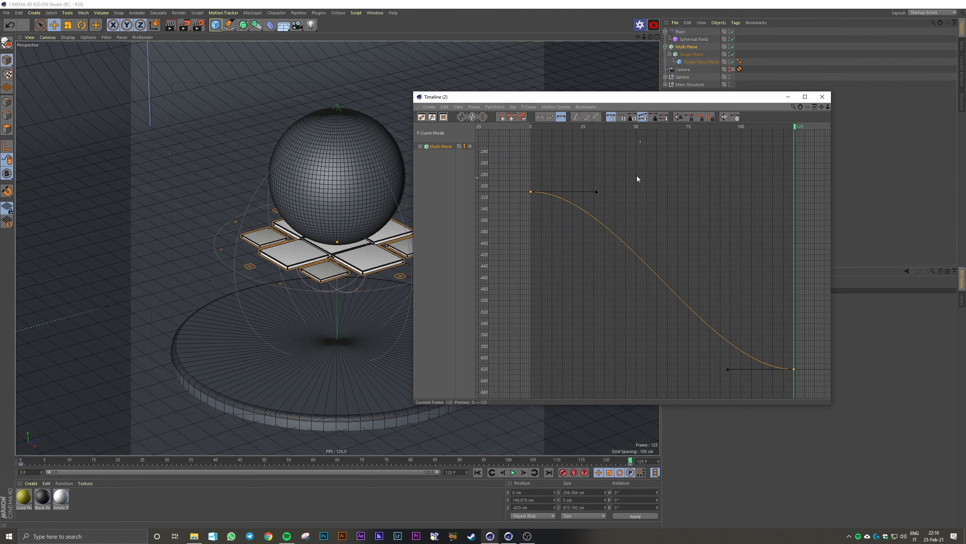
{"action": "left_click", "coordinate": [540, 117]}
{"action": "left_click", "coordinate": [823, 97]}
Play the tile animation from frame 0 to check the constant sliding speed, and return to the start.
{"action": "left_click", "coordinate": [478, 472]}
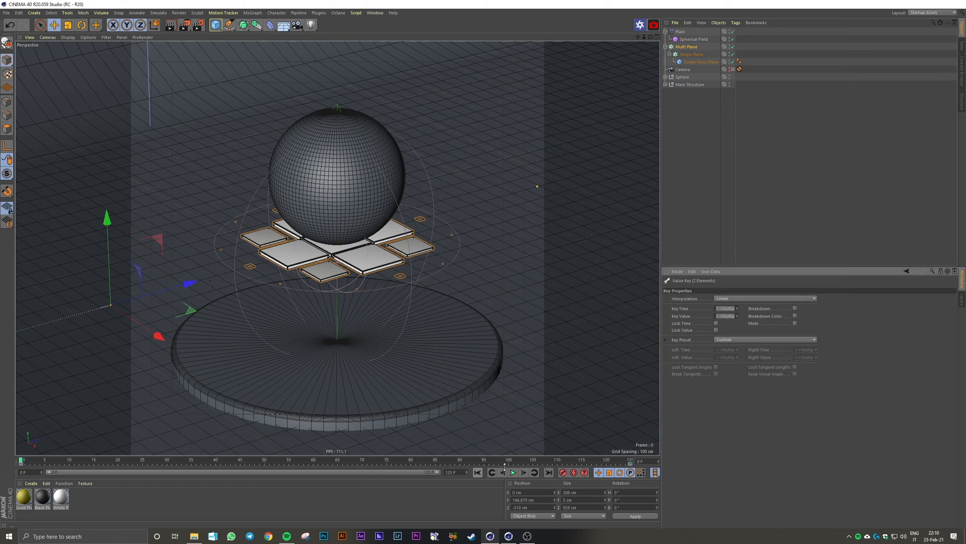
{"action": "left_click", "coordinate": [515, 473]}
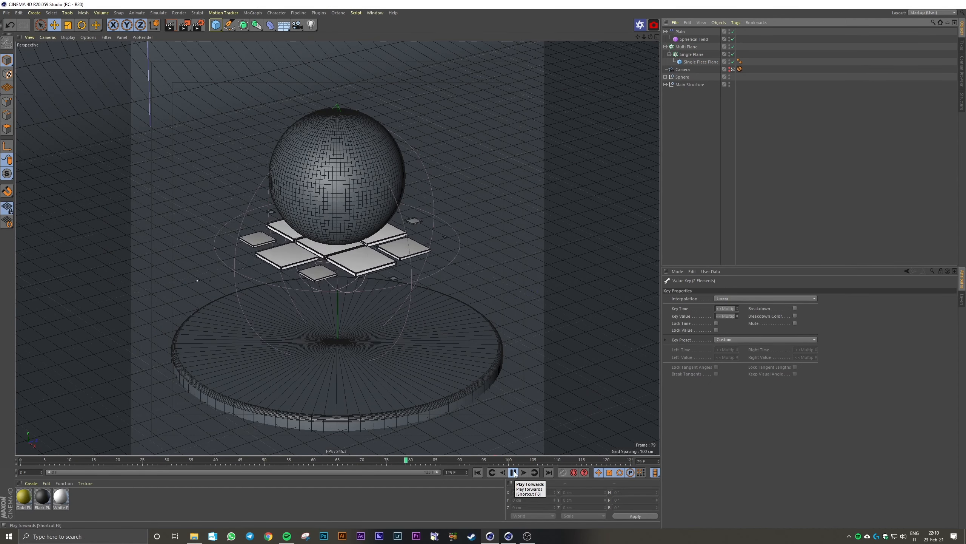
{"action": "left_click", "coordinate": [514, 472]}
{"action": "left_click", "coordinate": [478, 472]}
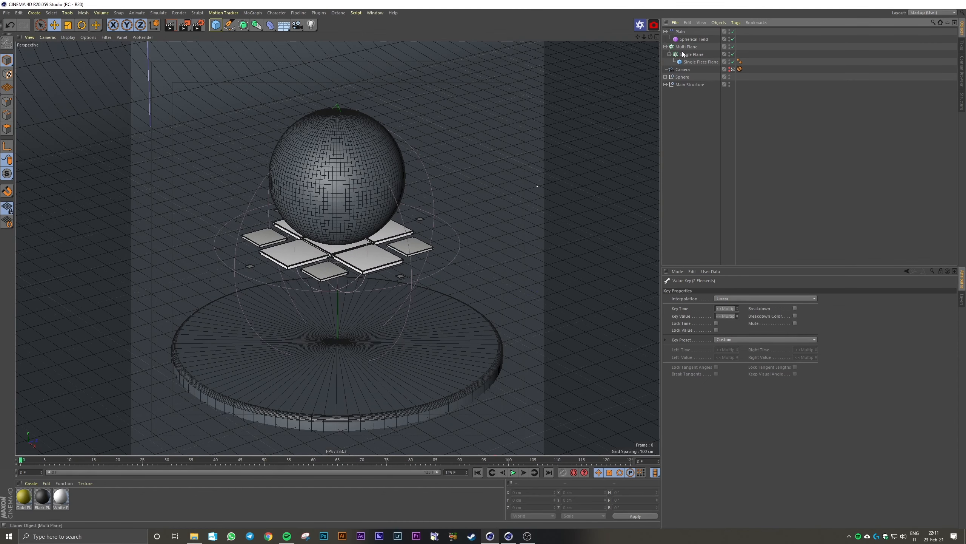
Keyframe the Sphere null's pitch rotation (R.P) at 0° on frame 0 and at -360° on frame 125.
{"action": "left_click", "coordinate": [682, 77]}
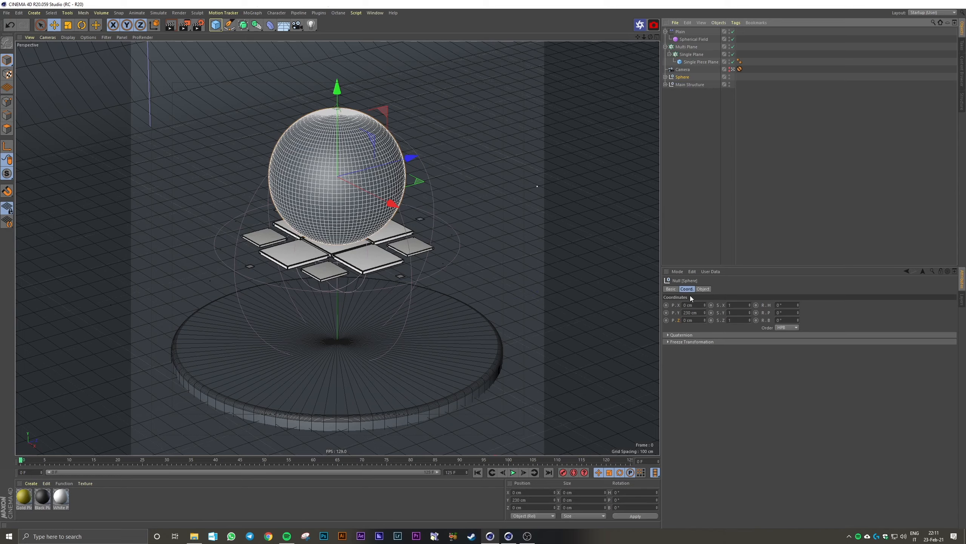
{"action": "mouse_move", "coordinate": [800, 313]}
{"action": "left_mouse_down"}
{"action": "mouse_move", "coordinate": [799, 358]}
{"action": "mouse_move", "coordinate": [795, 304]}
{"action": "left_mouse_up"}
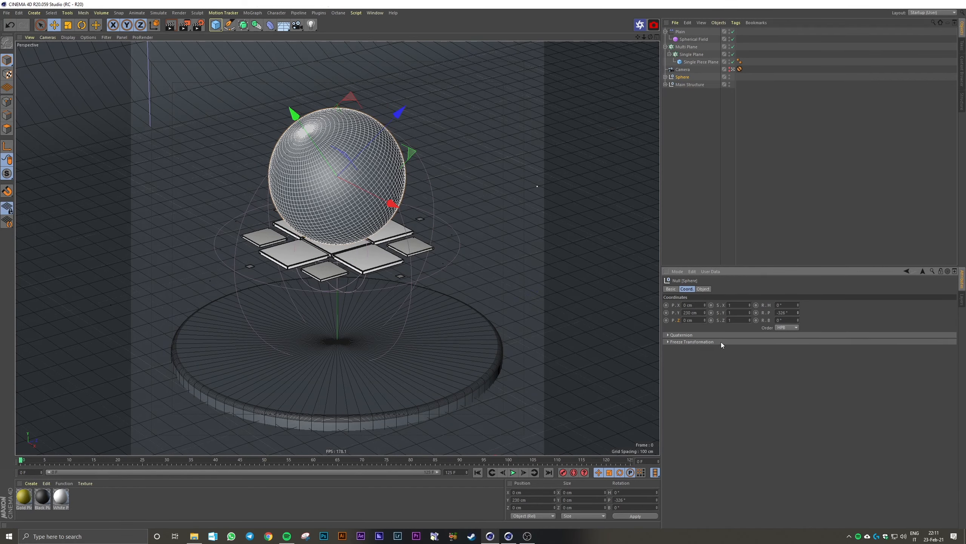
{"action": "key", "text": "Return"}
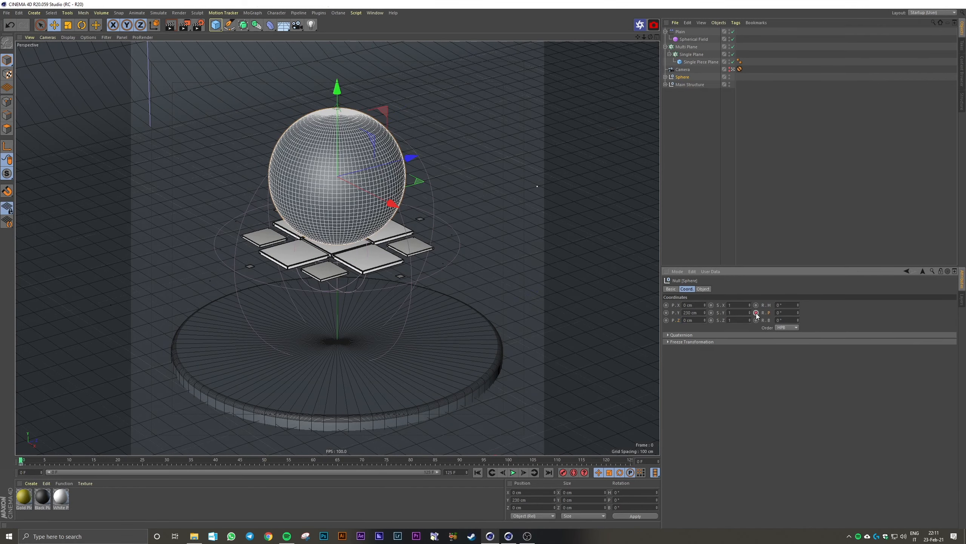
{"action": "left_click", "coordinate": [630, 460]}
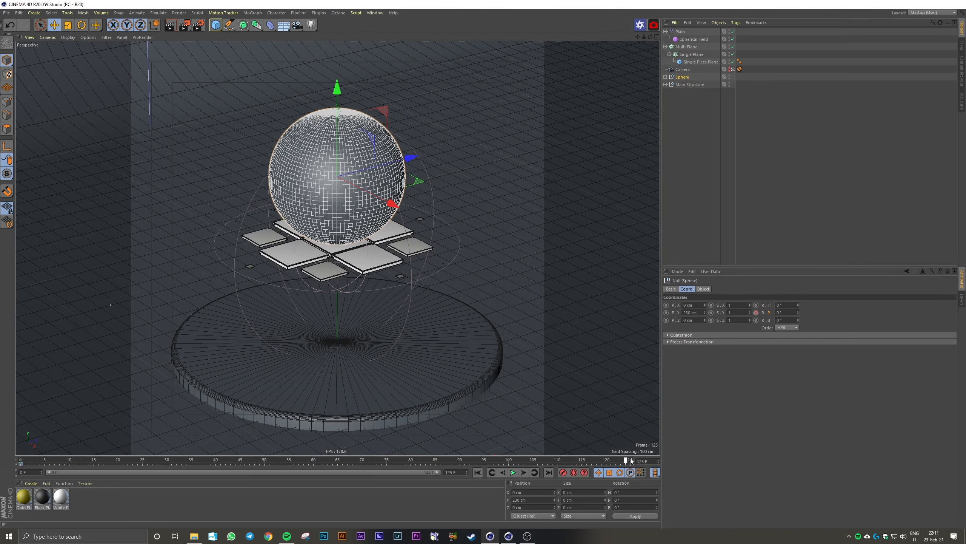
{"action": "left_click", "coordinate": [788, 312]}
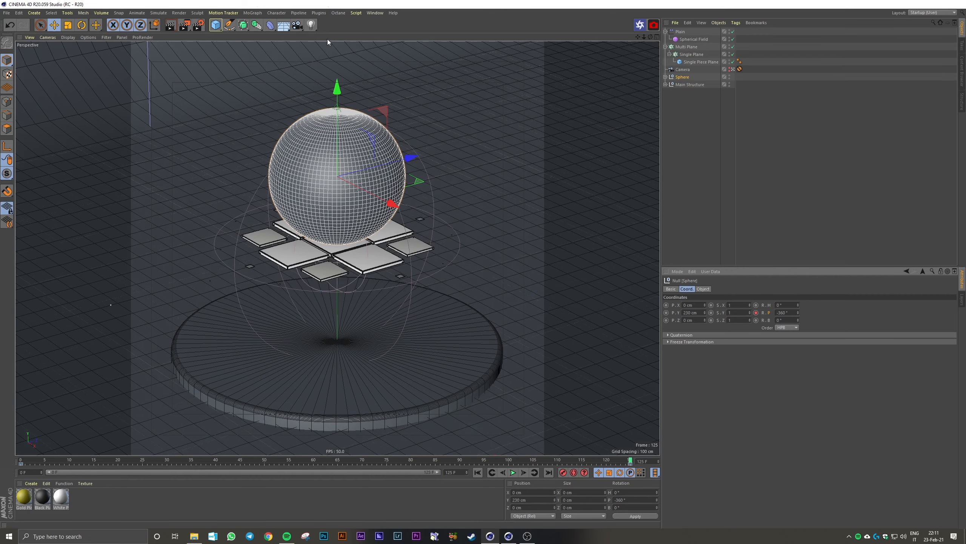
Set both of the Sphere's rotation keys to linear interpolation in the F-Curve timeline and close it.
{"action": "left_click", "coordinate": [376, 14]}
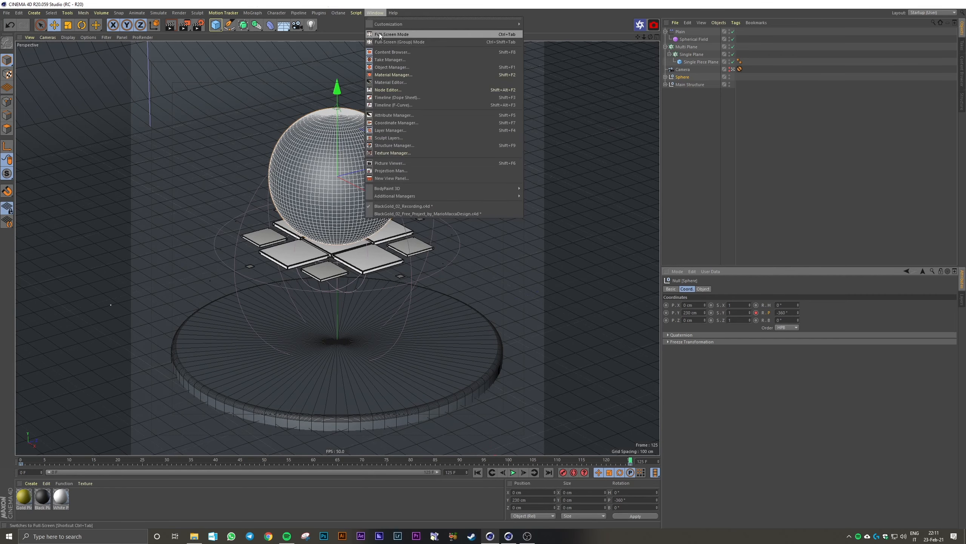
{"action": "left_click", "coordinate": [398, 104]}
{"action": "left_click", "coordinate": [419, 156]}
{"action": "scroll", "coordinate": [519, 213], "scroll_direction": "down", "scroll_amount": 5}
{"action": "middle_click_drag", "start_coordinate": [519, 213], "coordinate": [501, 201], "text": "alt"}
{"action": "left_click_drag", "start_coordinate": [490, 209], "coordinate": [776, 319]}
{"action": "left_click", "coordinate": [525, 120]}
{"action": "left_click", "coordinate": [808, 99]}
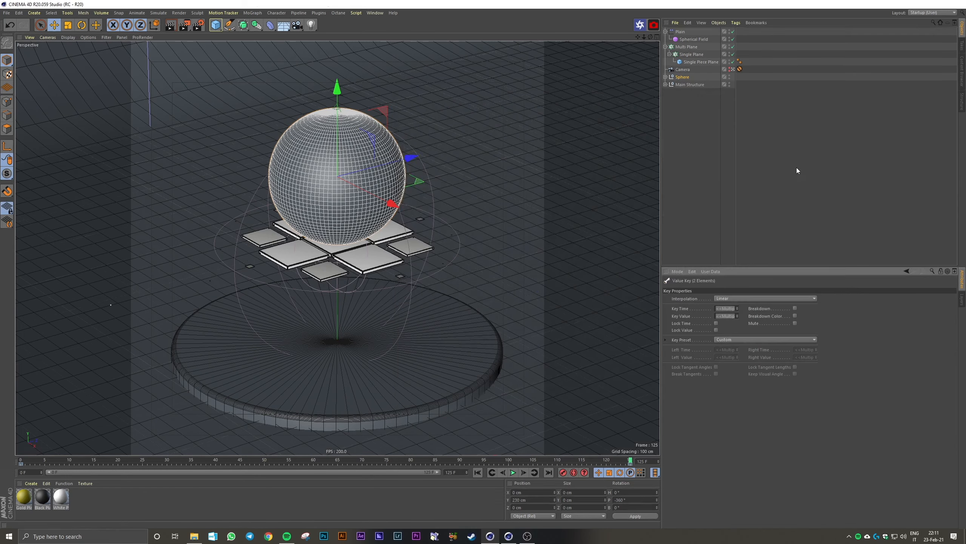
Deselect everything, play the sphere rotating over the moving tiles, and return to frame 0.
{"action": "left_click", "coordinate": [798, 170]}
{"action": "left_click", "coordinate": [478, 472]}
{"action": "left_click", "coordinate": [514, 473]}
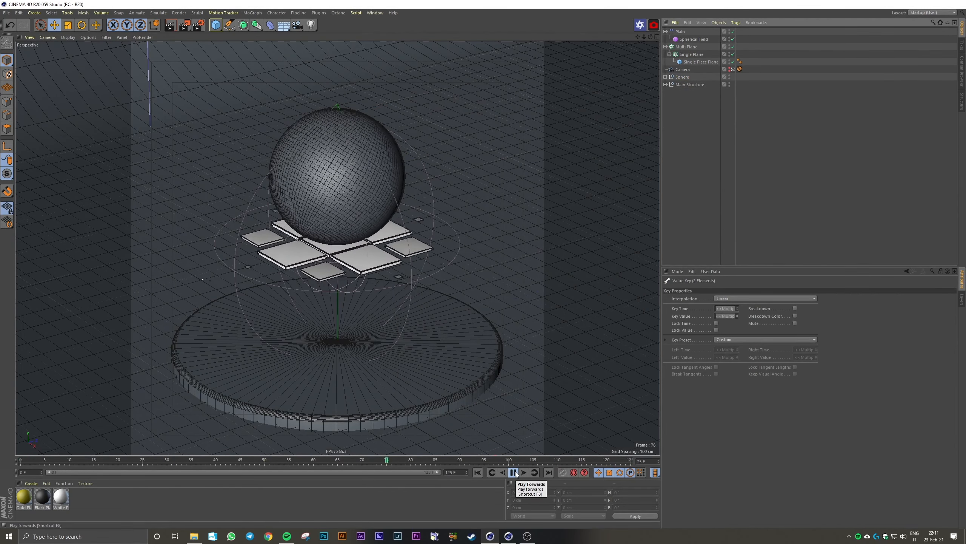
{"action": "left_click", "coordinate": [515, 472]}
{"action": "left_click", "coordinate": [478, 473]}
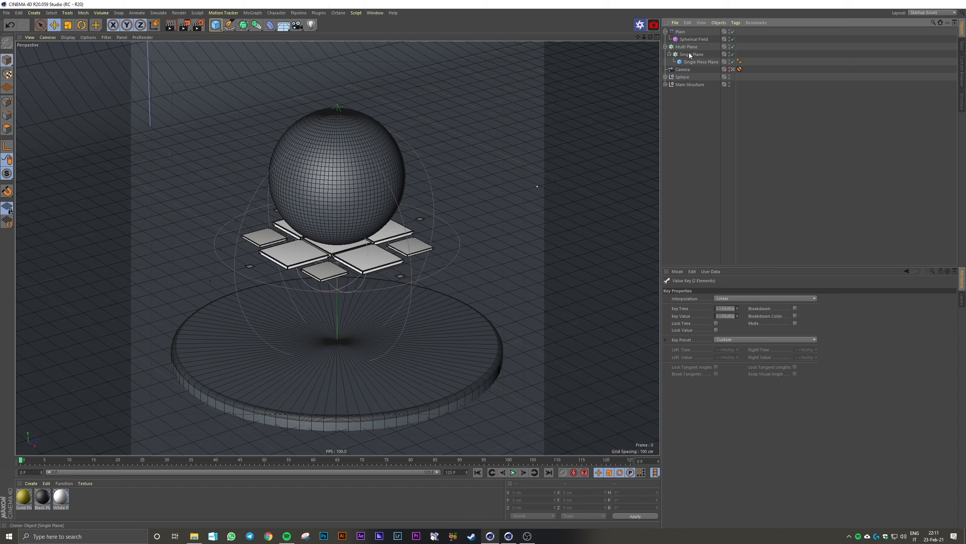
Try a -720° pitch rotation keyframe for the Sphere on frame 125, checking its curve and playing the animation.
{"action": "left_click", "coordinate": [682, 77]}
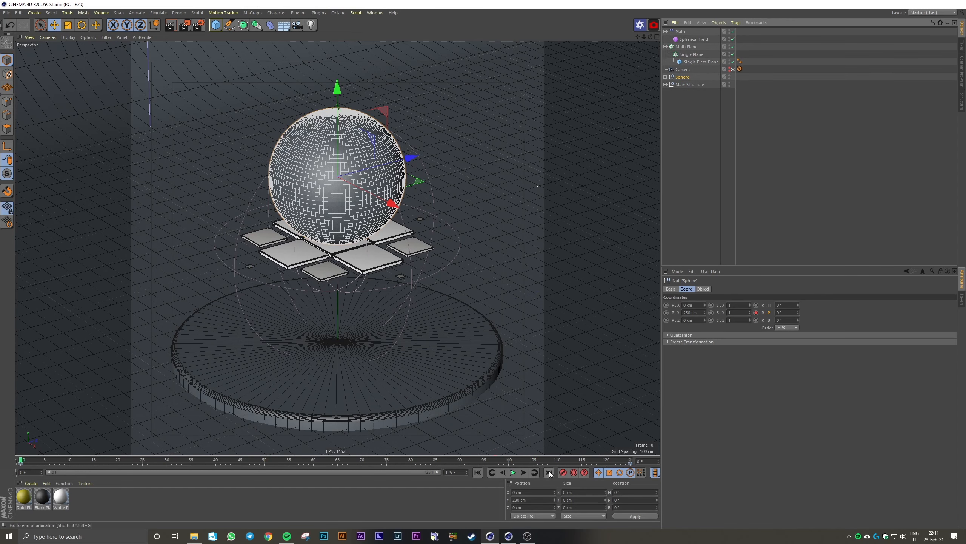
{"action": "left_click", "coordinate": [791, 312]}
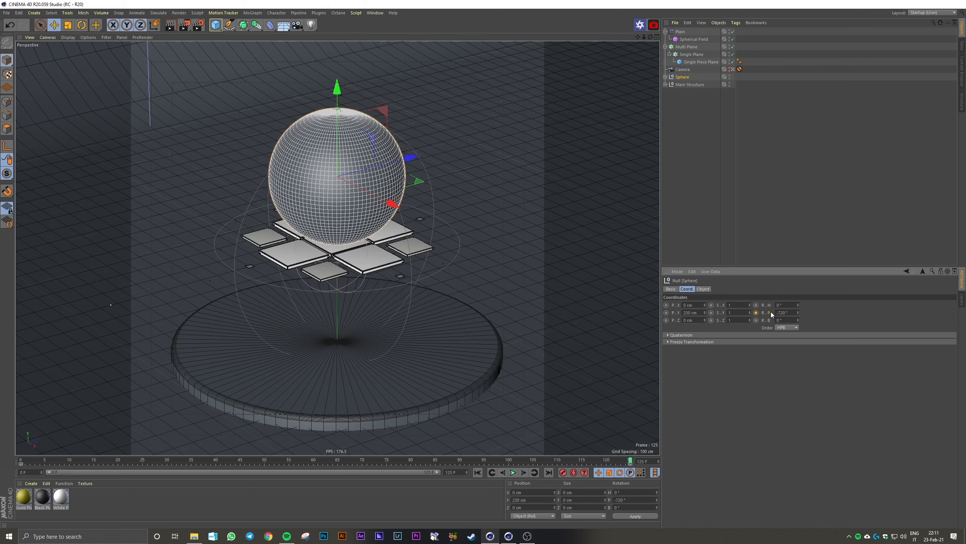
{"action": "left_click", "coordinate": [375, 13]}
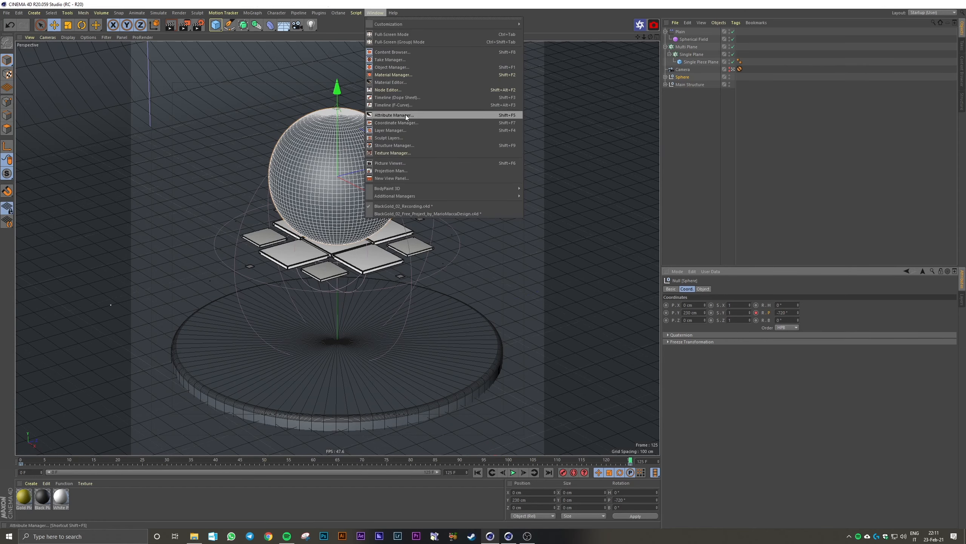
{"action": "left_click", "coordinate": [402, 101]}
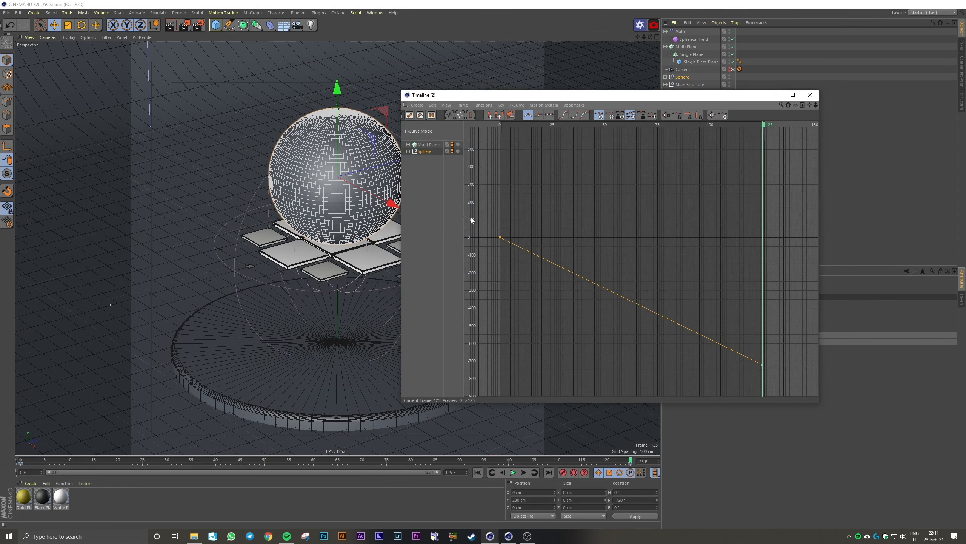
{"action": "left_click", "coordinate": [814, 94]}
{"action": "left_click", "coordinate": [513, 472]}
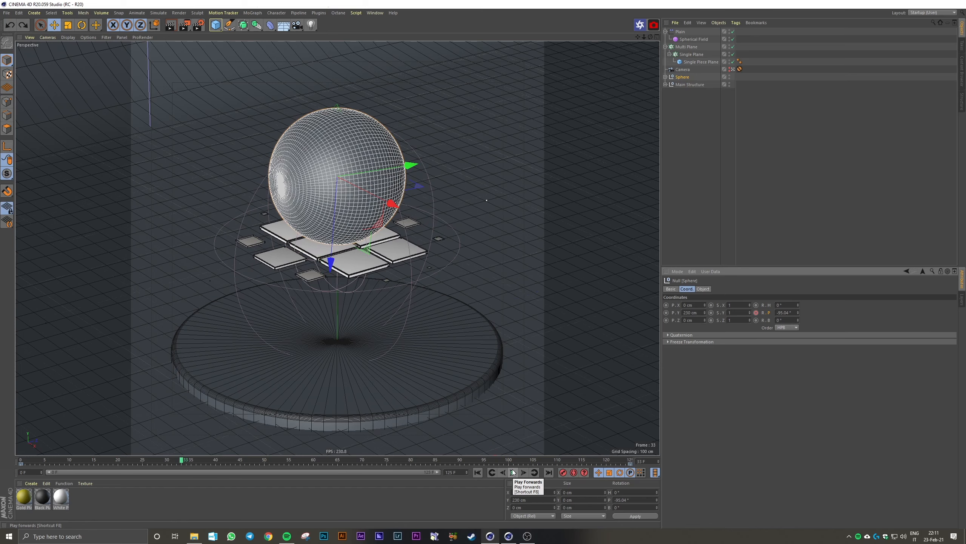
{"action": "left_click", "coordinate": [478, 472]}
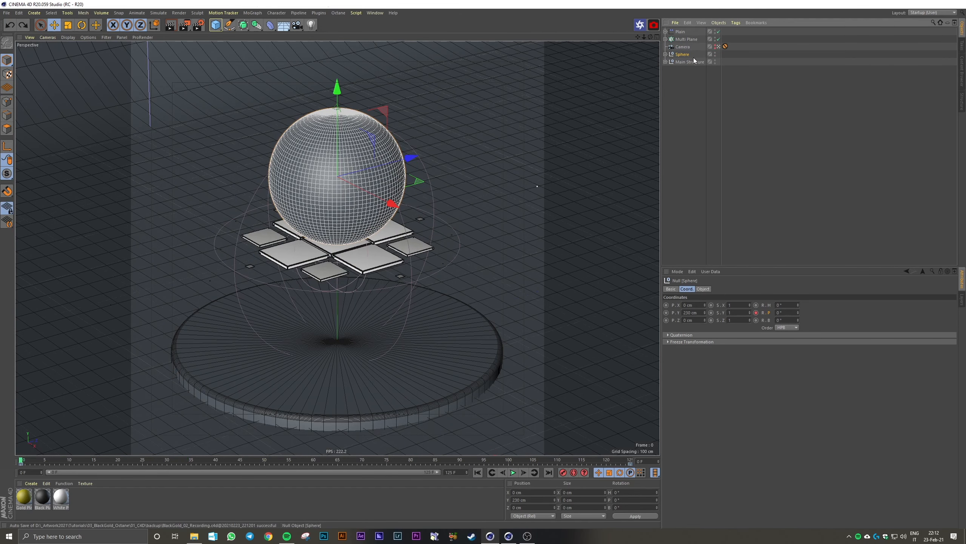
Hide the Sphere null and disable the Multi Plane cloner and the Plain effector.
{"action": "left_click", "coordinate": [715, 54]}
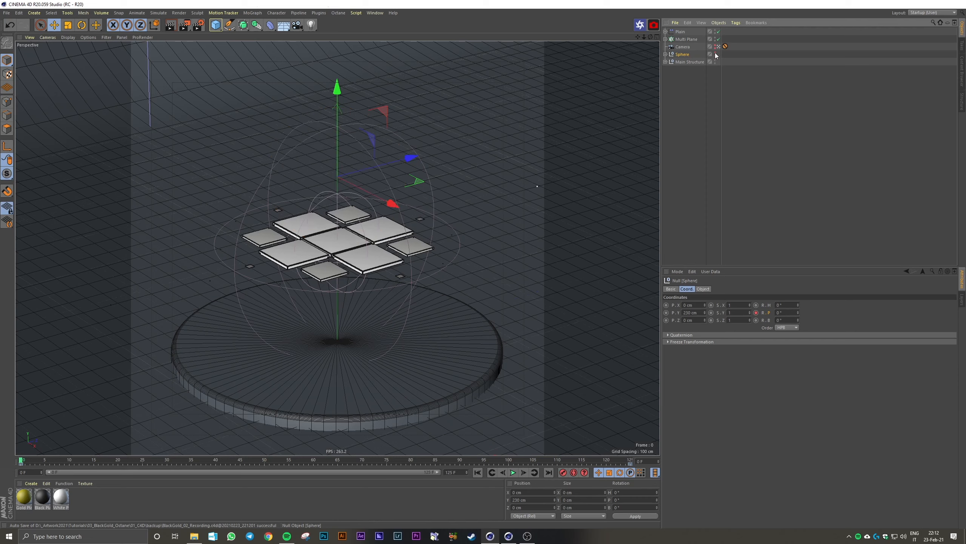
{"action": "left_click", "coordinate": [718, 39]}
{"action": "left_click", "coordinate": [718, 31]}
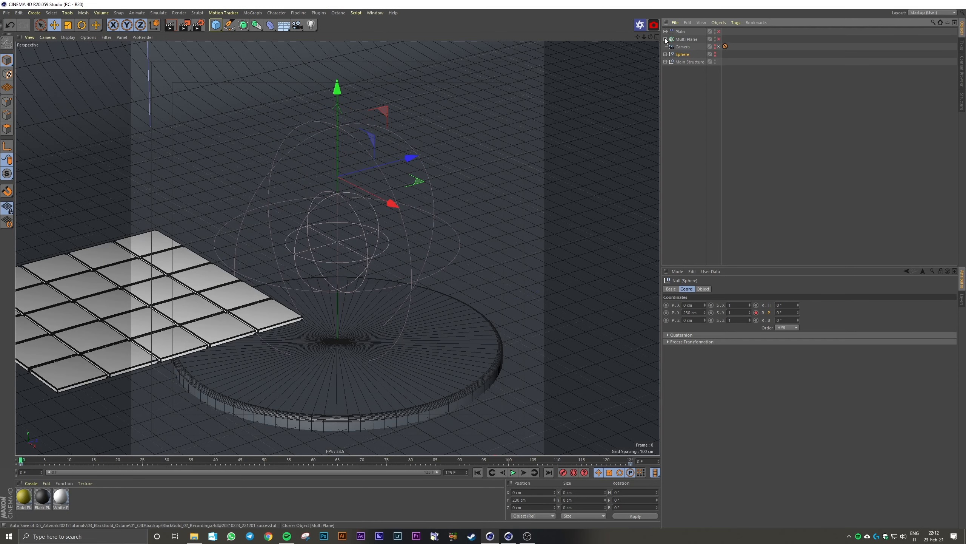
Preview Multi Plane's movement, and keyframe its Z position at -930 cm on frame 125.
{"action": "left_click", "coordinate": [665, 39]}
{"action": "left_click", "coordinate": [684, 39]}
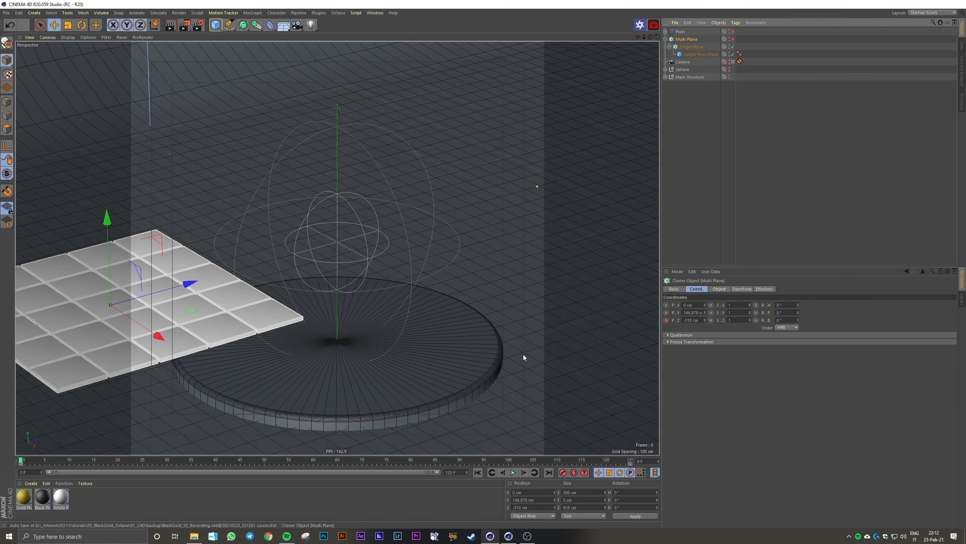
{"action": "left_click", "coordinate": [513, 472]}
{"action": "left_click", "coordinate": [514, 472]}
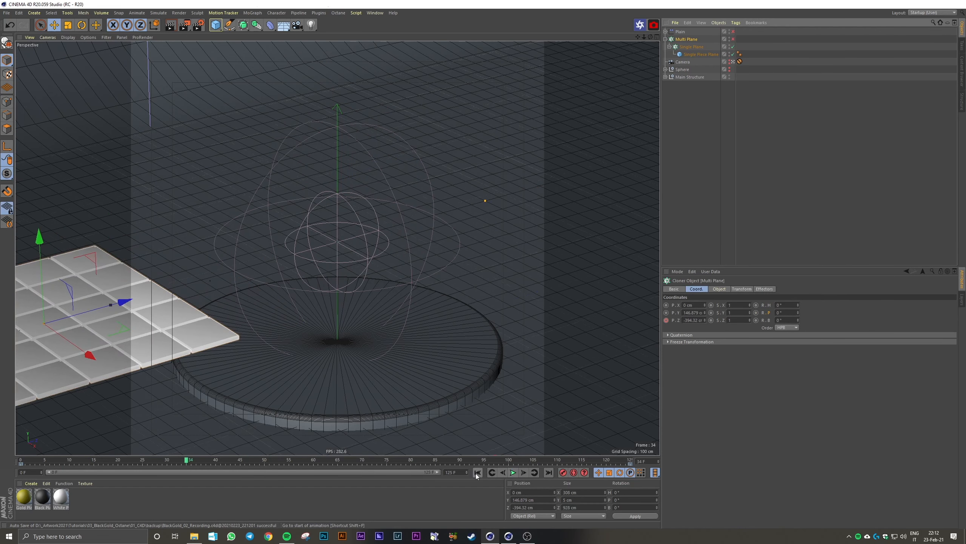
{"action": "left_click", "coordinate": [478, 472]}
{"action": "left_click", "coordinate": [630, 461]}
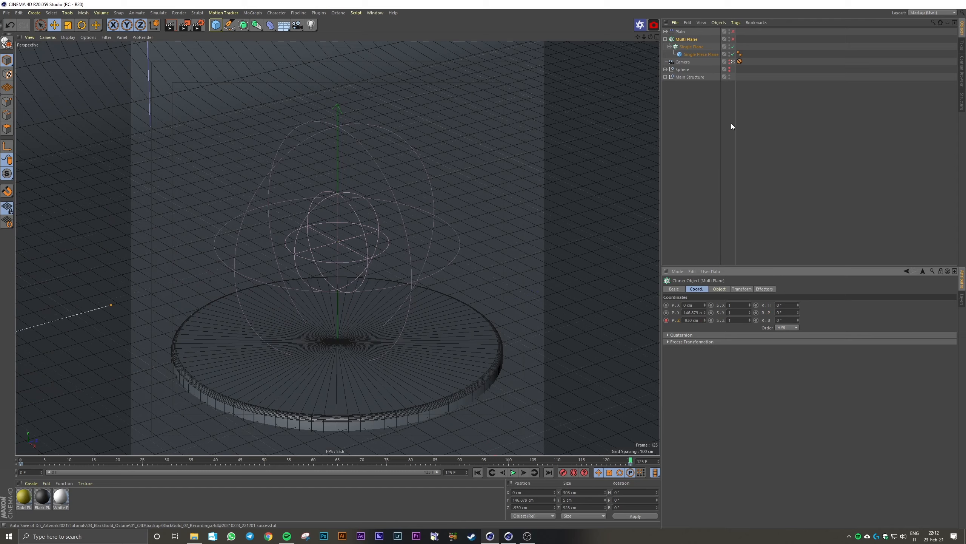
Inspect the object properties of the Multi Plane and Single Plane cloners while checking the animation's first and last frames.
{"action": "left_click", "coordinate": [719, 288]}
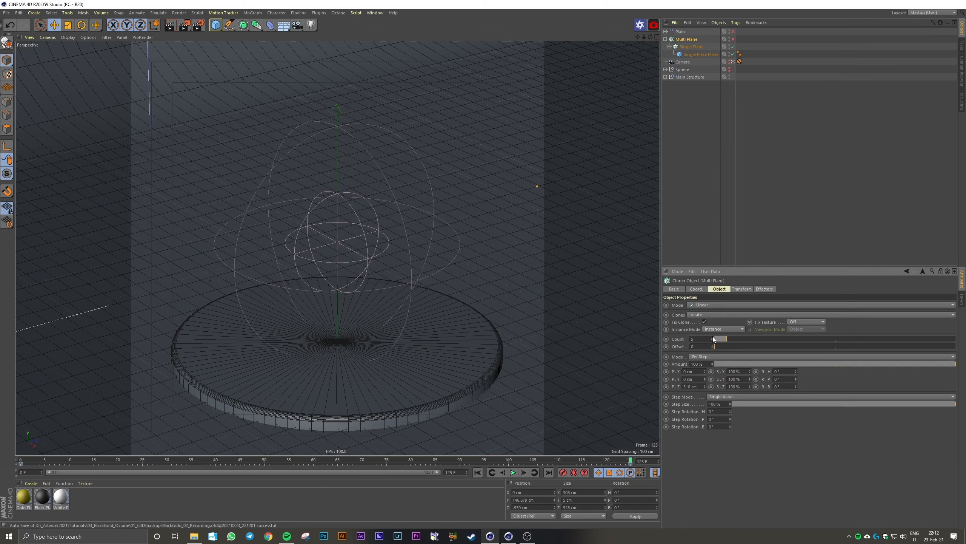
{"action": "left_click", "coordinate": [513, 472]}
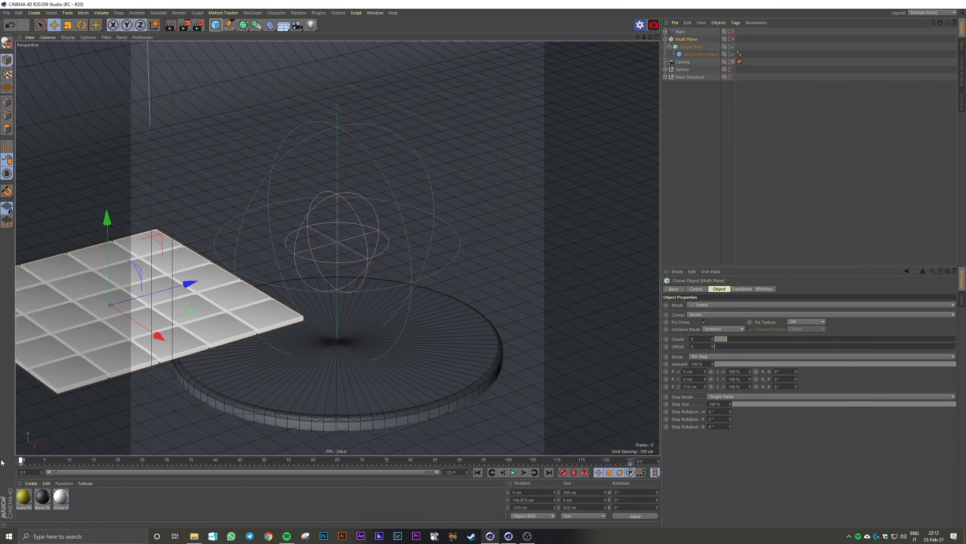
{"action": "left_click", "coordinate": [692, 47]}
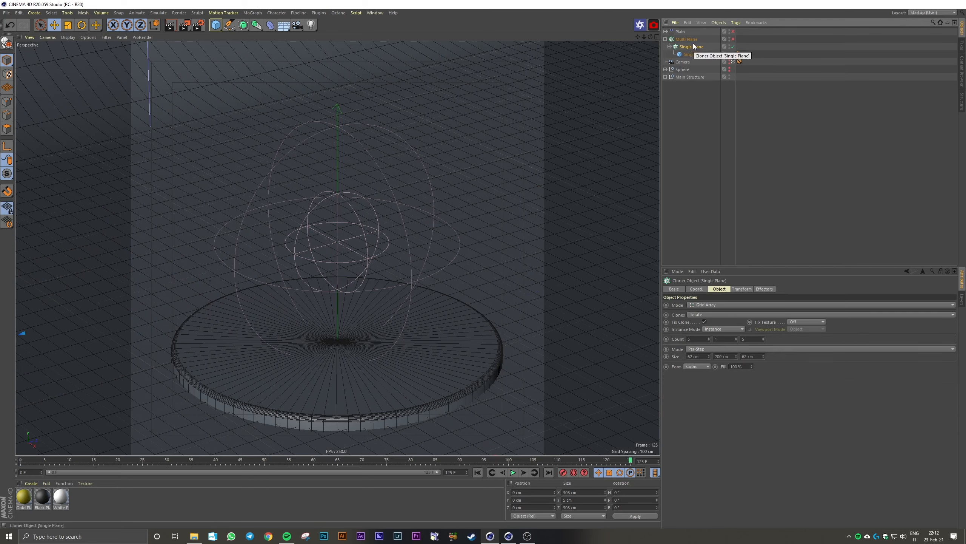
Re-enable the Multi Plane cloner and the Plain effector, and scrub through the tile animation.
{"action": "left_click", "coordinate": [733, 40]}
{"action": "left_click", "coordinate": [733, 33]}
{"action": "left_click_drag", "start_coordinate": [430, 460], "coordinate": [375, 460]}
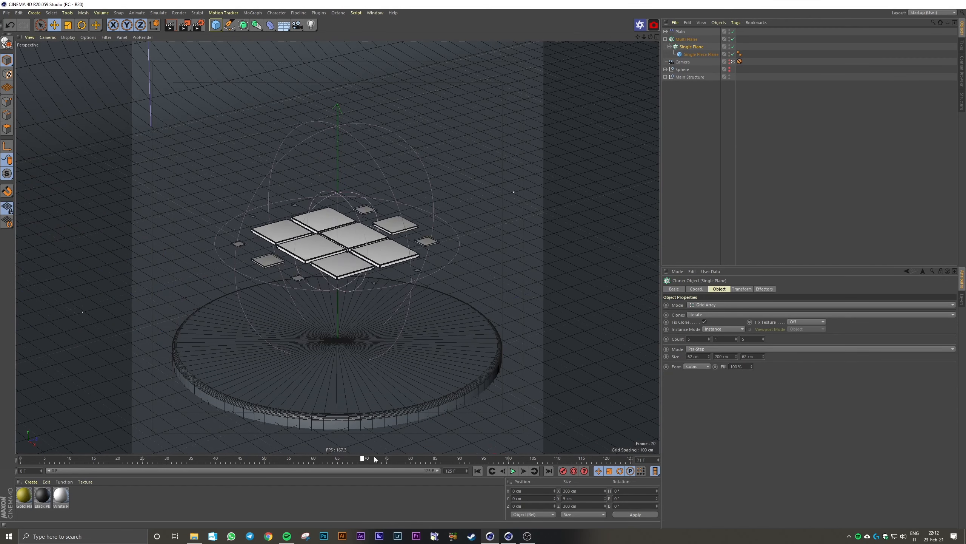
{"action": "left_click_drag", "start_coordinate": [376, 459], "coordinate": [410, 460]}
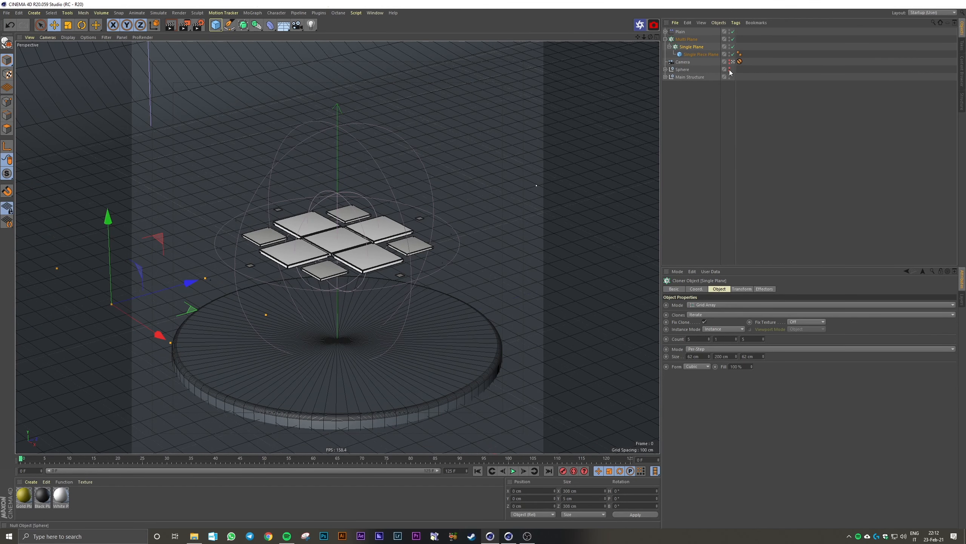
Make the Sphere null visible again and play the combined sphere and tile animation.
{"action": "left_click", "coordinate": [730, 68]}
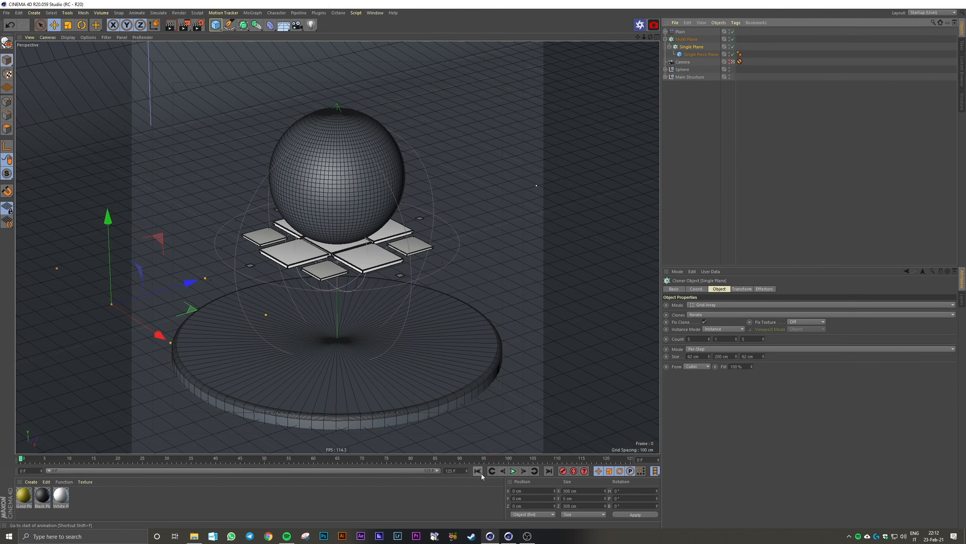
{"action": "left_click", "coordinate": [513, 471]}
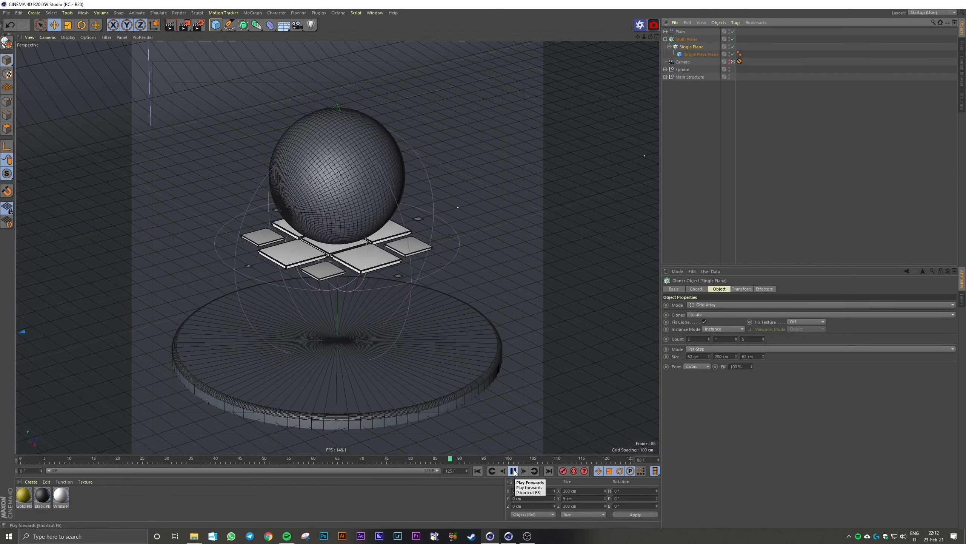
{"action": "left_click", "coordinate": [514, 471]}
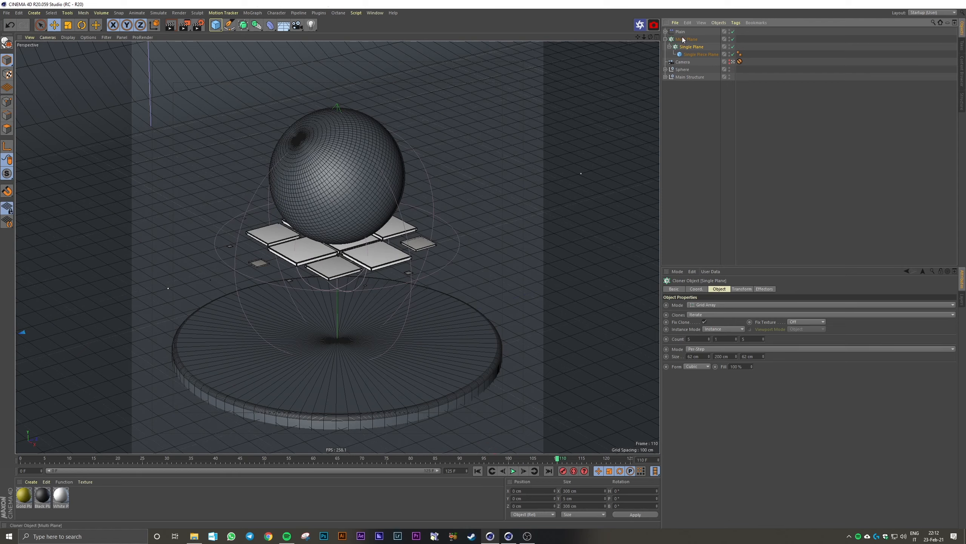
Keyframe a larger negative pitch rotation for the Sphere null on frame 125 so it spins faster, and preview the playback.
{"action": "left_click", "coordinate": [683, 70]}
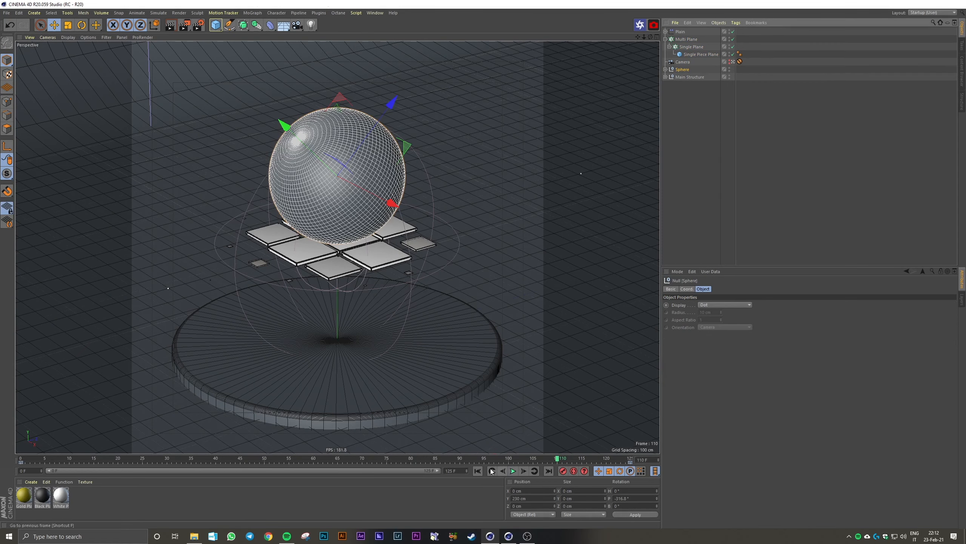
{"action": "left_click", "coordinate": [478, 471]}
{"action": "left_click", "coordinate": [687, 288]}
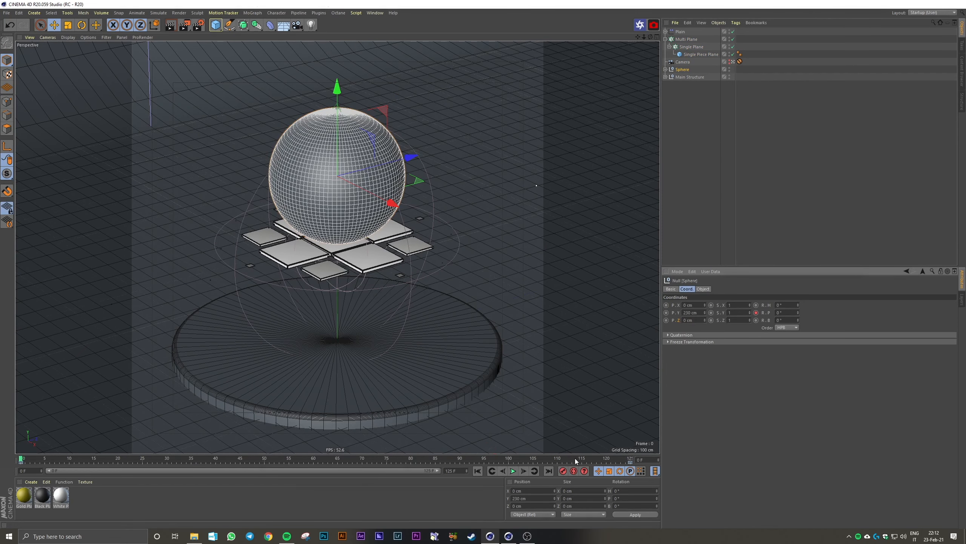
{"action": "left_click", "coordinate": [630, 459]}
{"action": "left_click", "coordinate": [791, 312]}
{"action": "left_click", "coordinate": [493, 470]}
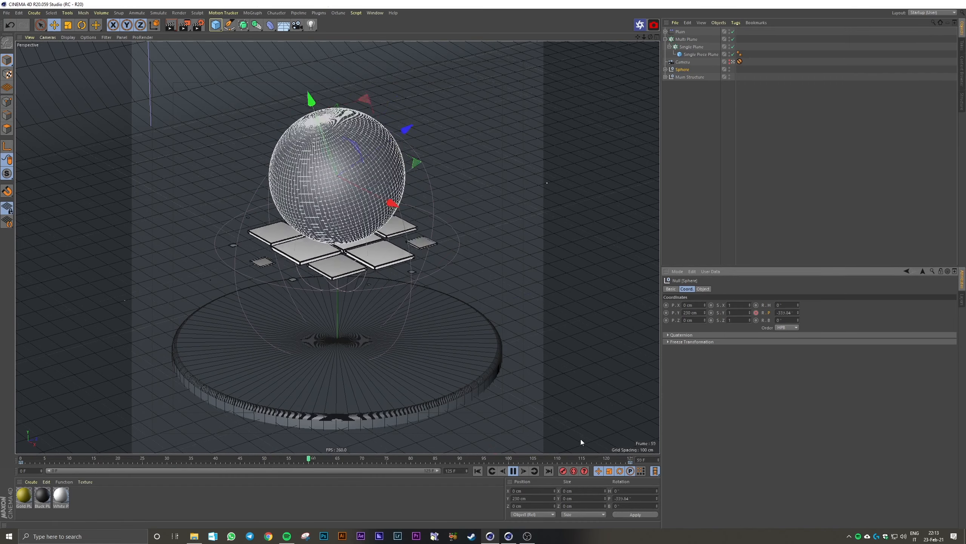
{"action": "left_click", "coordinate": [512, 470]}
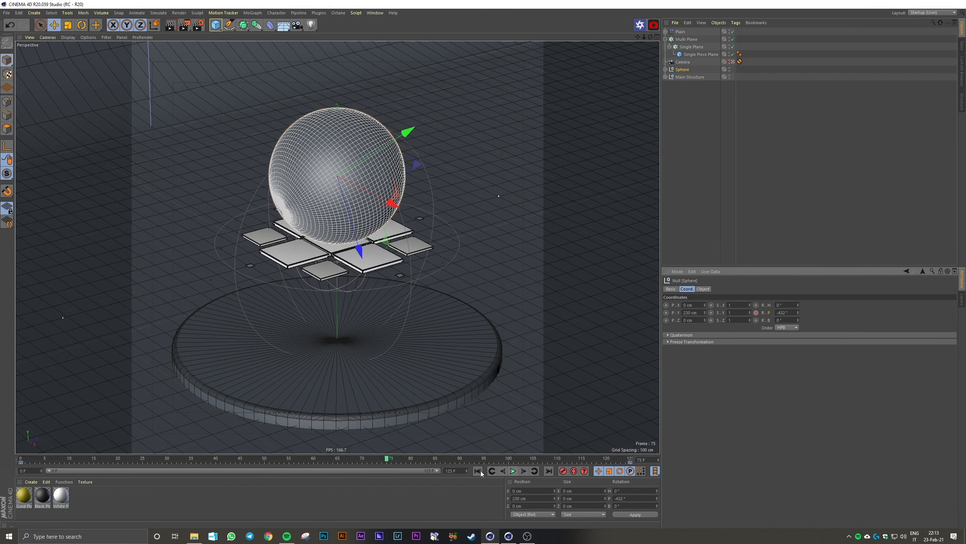
{"action": "left_click", "coordinate": [492, 471]}
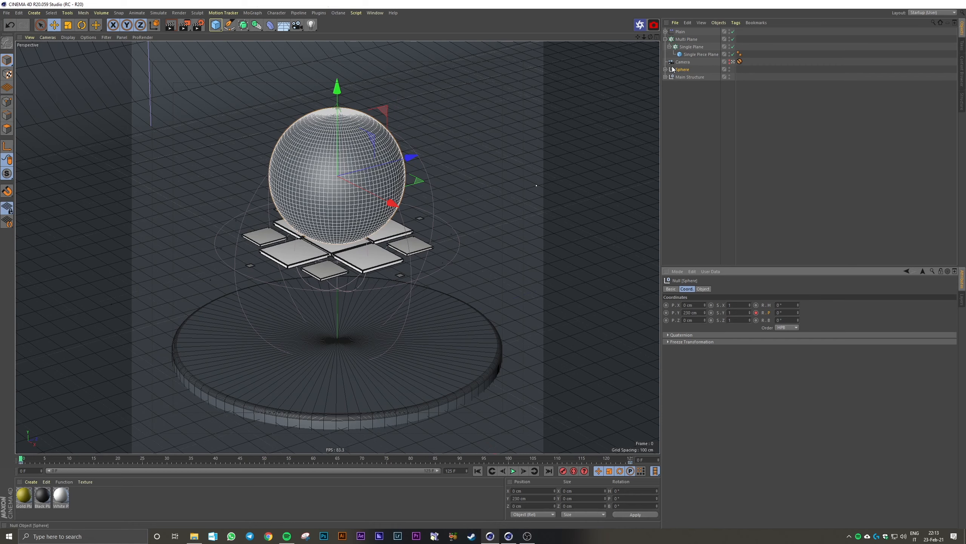
Disable the Plain effector to reveal the full strip, and raise the Single Plane cloner's X count to 7.
{"action": "left_click", "coordinate": [733, 32]}
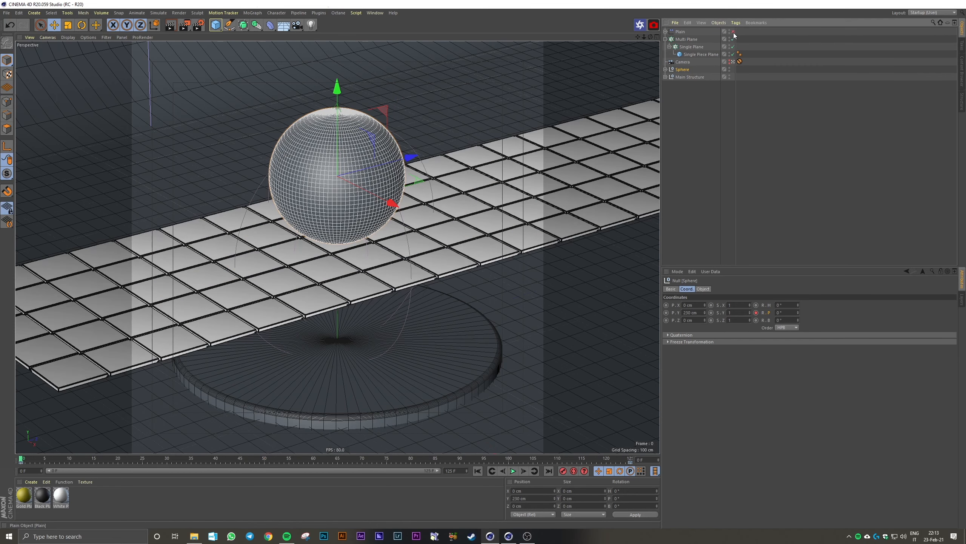
{"action": "left_click", "coordinate": [692, 46]}
{"action": "left_click", "coordinate": [717, 291]}
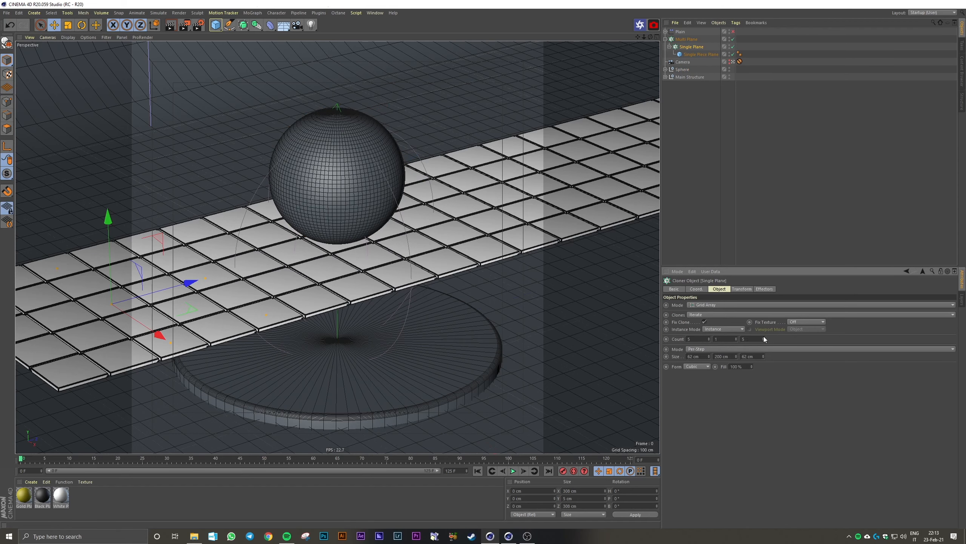
{"action": "left_click", "coordinate": [710, 338]}
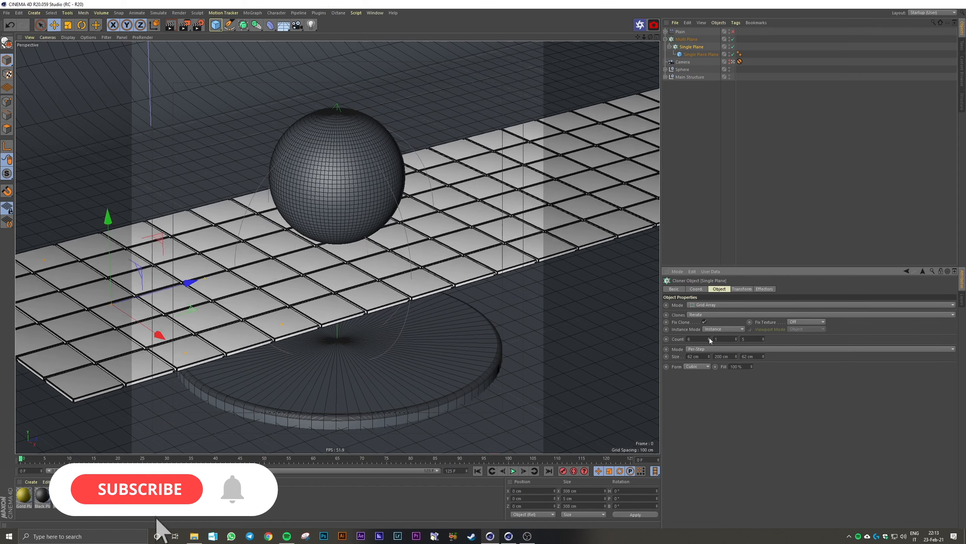
{"action": "left_click", "coordinate": [710, 338]}
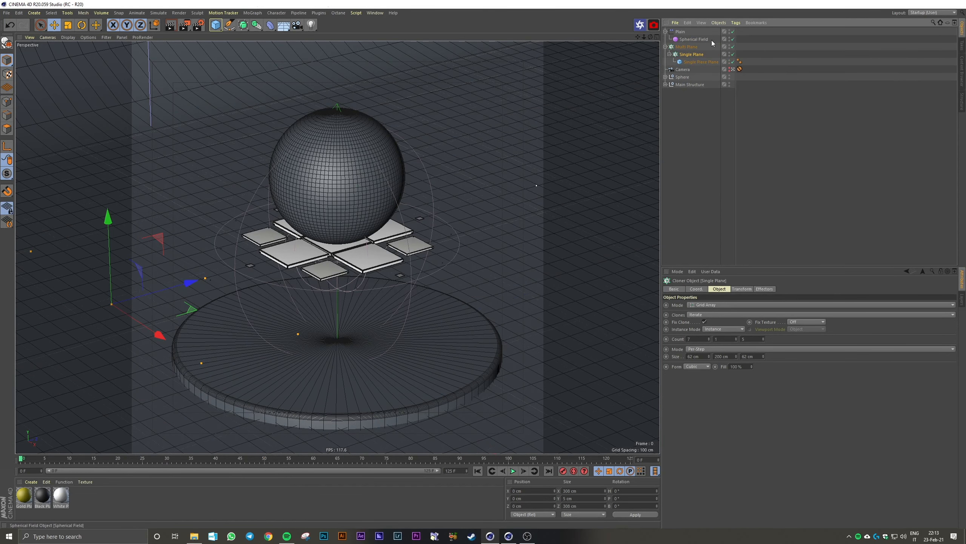
Enlarge the Plain effector's Spherical Field, reduce its inner offset to about 37%, and preview the animation.
{"action": "left_click", "coordinate": [711, 40]}
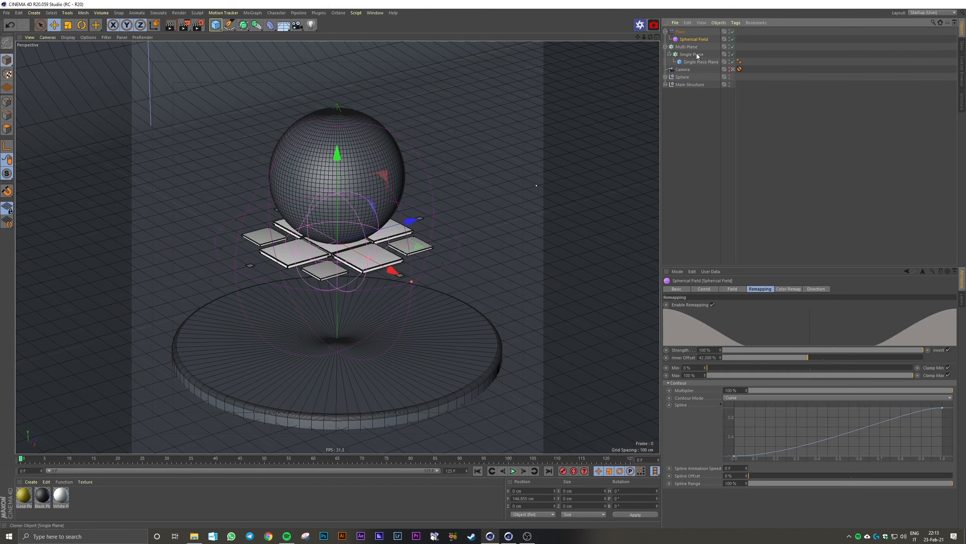
{"action": "left_click_drag", "start_coordinate": [411, 281], "coordinate": [427, 290]}
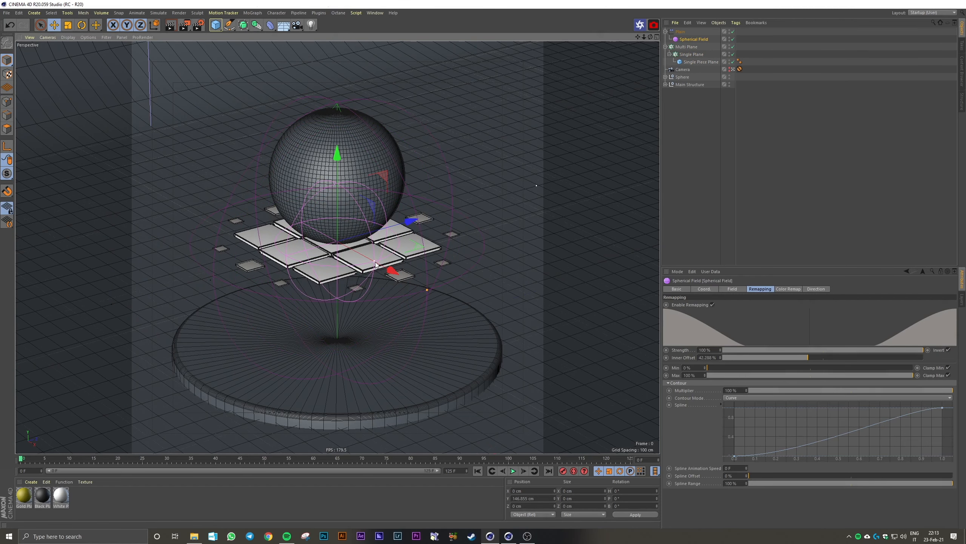
{"action": "left_click_drag", "start_coordinate": [376, 264], "coordinate": [369, 265]}
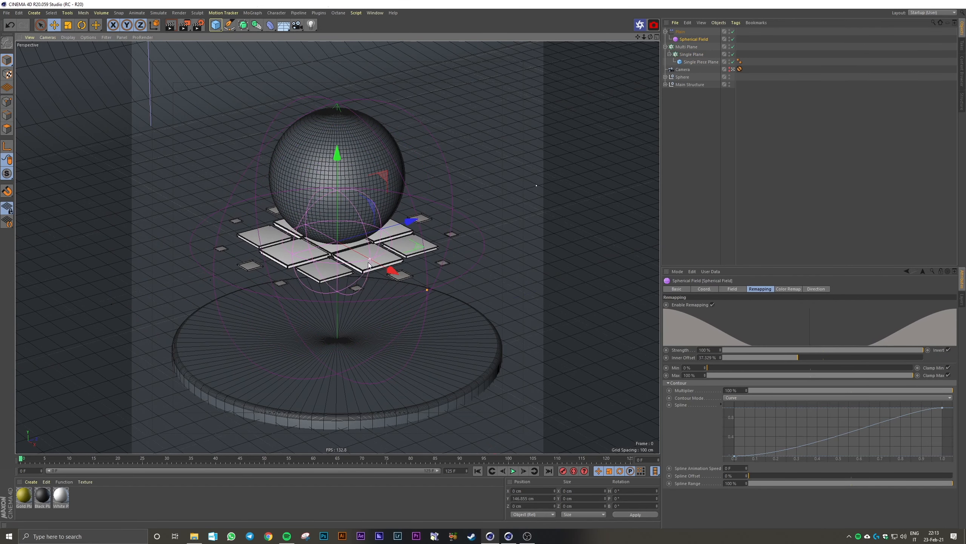
{"action": "left_click", "coordinate": [814, 191]}
{"action": "left_click", "coordinate": [513, 471]}
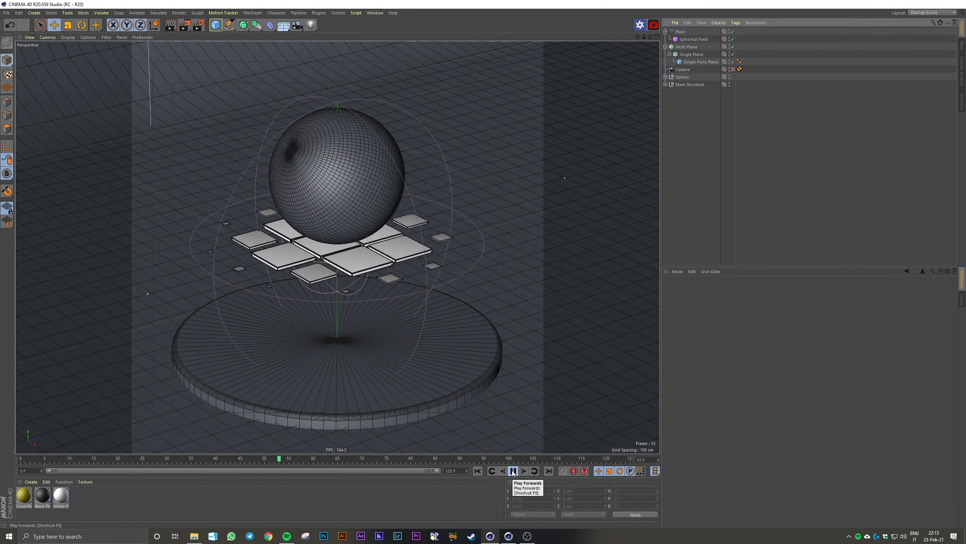
{"action": "left_click", "coordinate": [513, 471]}
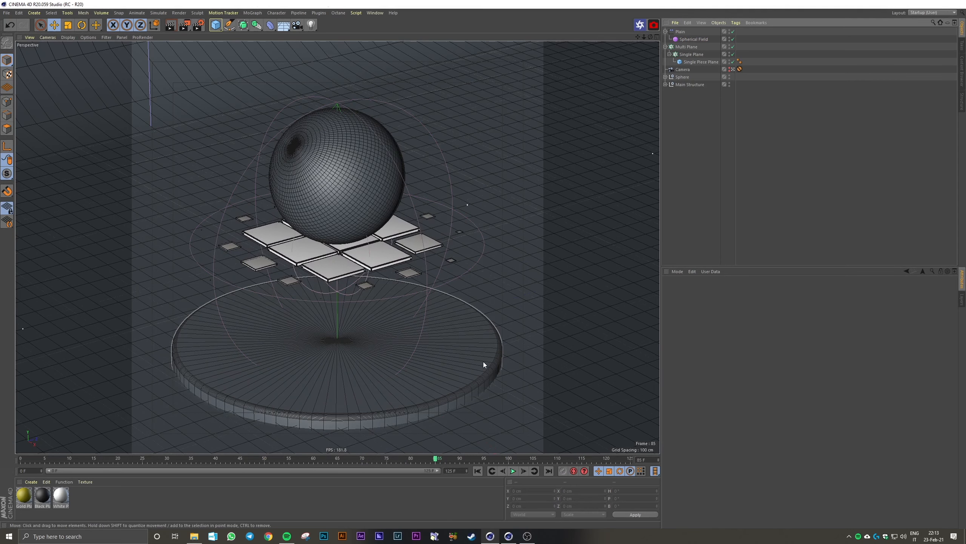
Turn on texture display in the viewport, play and scrub the animation, and return to the first frame.
{"action": "left_click", "coordinate": [88, 37]}
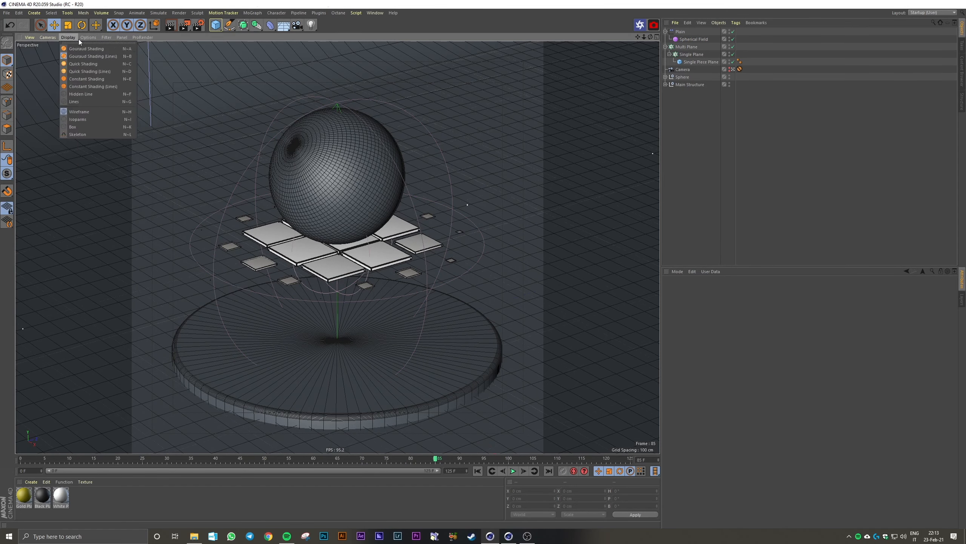
{"action": "left_click", "coordinate": [107, 198]}
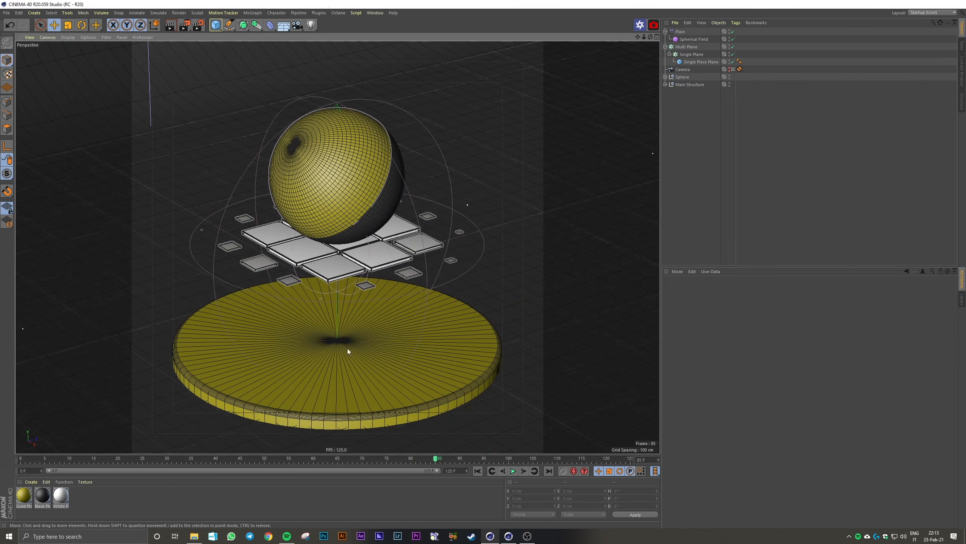
{"action": "left_click", "coordinate": [478, 471]}
{"action": "left_click", "coordinate": [514, 470]}
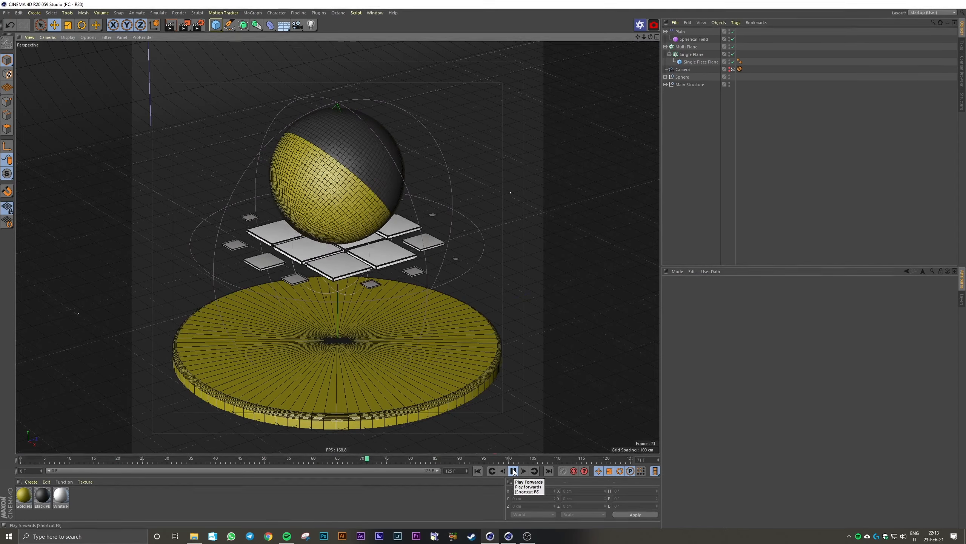
{"action": "left_click", "coordinate": [514, 471]}
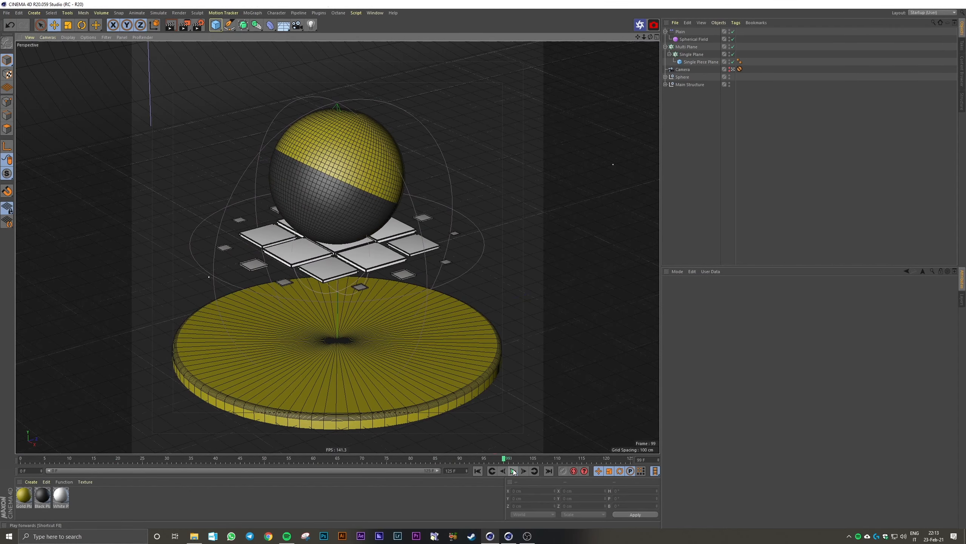
{"action": "left_click", "coordinate": [478, 470]}
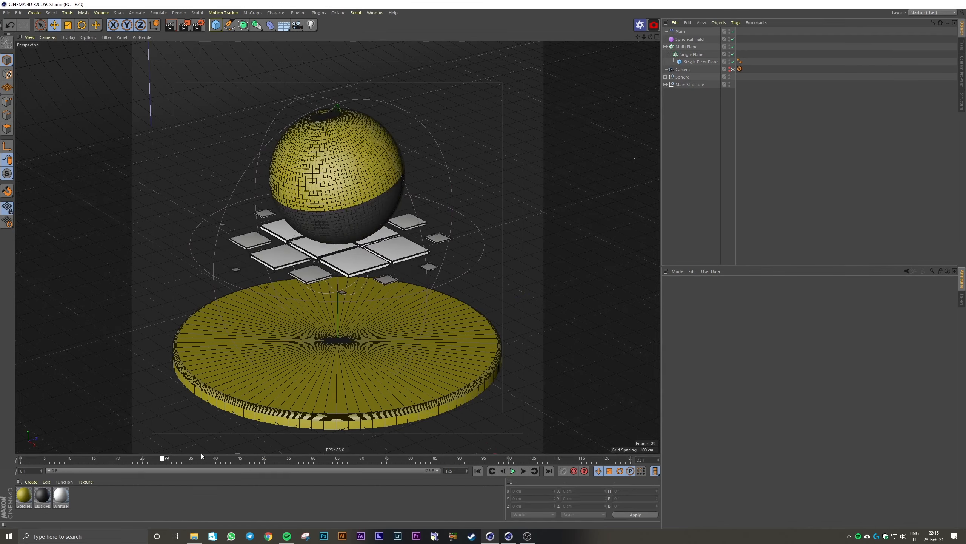
{"action": "left_click_drag", "start_coordinate": [201, 455], "coordinate": [264, 439]}
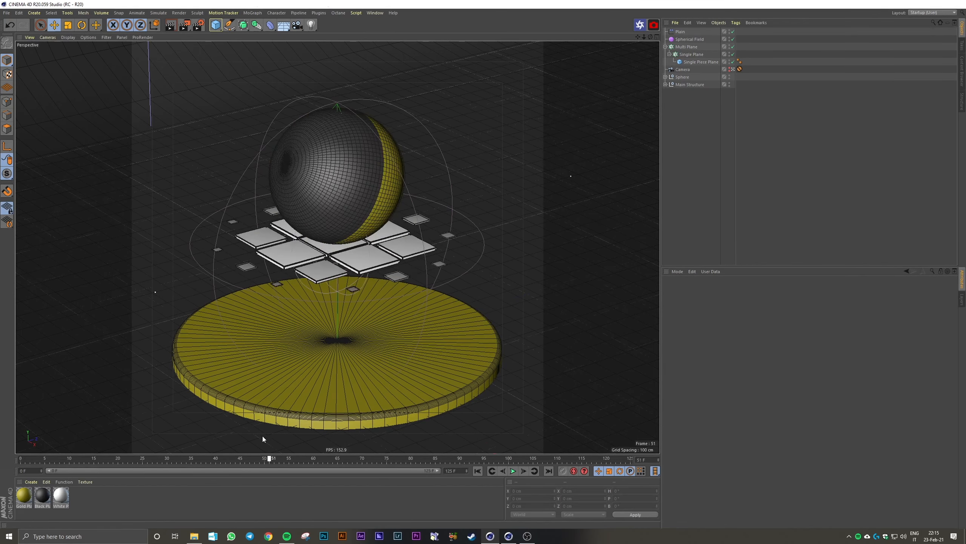
{"action": "key", "text": "shift+f"}
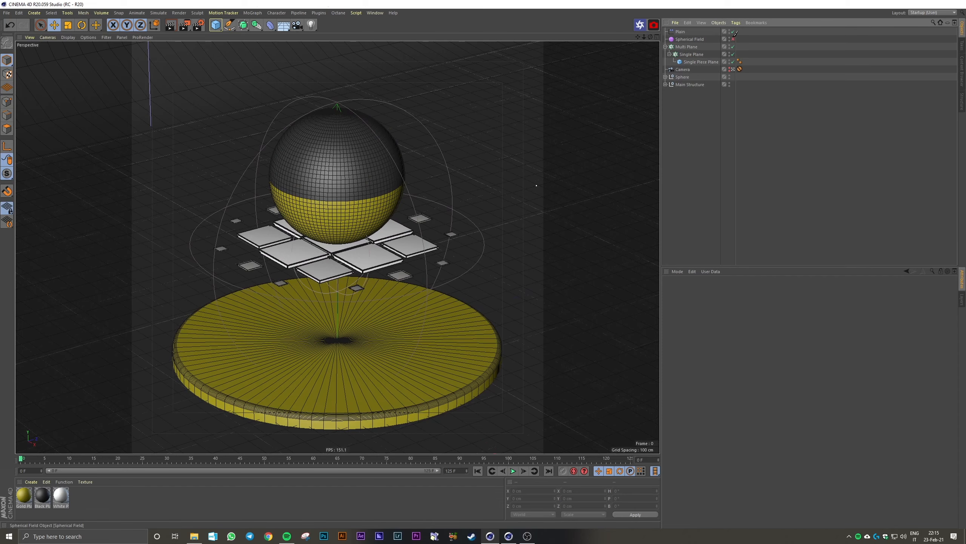
Disable the Plain effector and add a Random effector to the Single Plane cloner.
{"action": "left_click", "coordinate": [733, 32]}
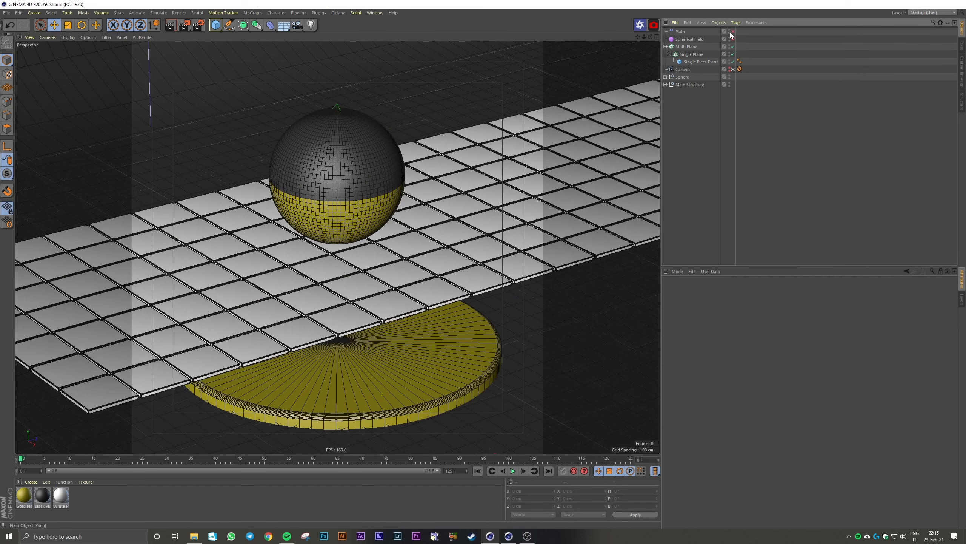
{"action": "left_click", "coordinate": [694, 55]}
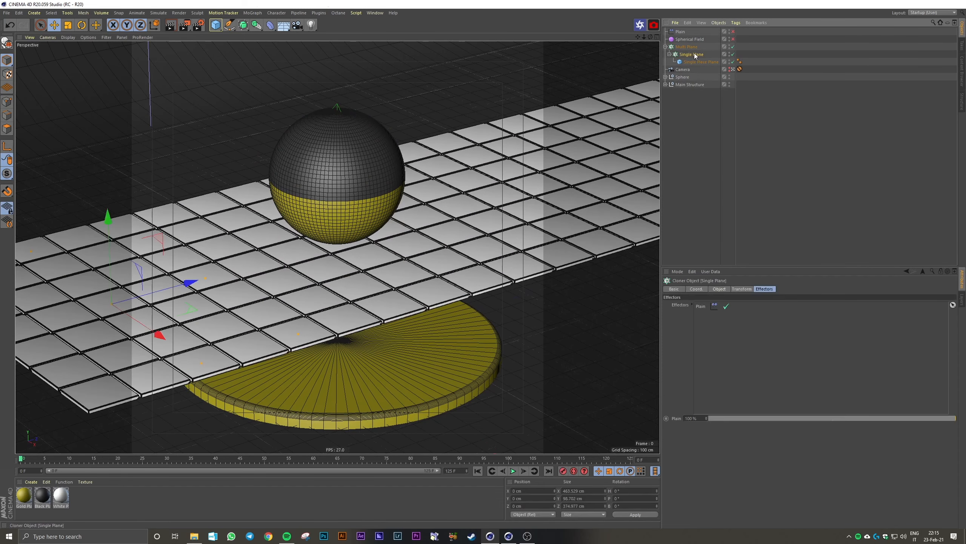
{"action": "left_click", "coordinate": [255, 13]}
{"action": "mouse_move", "coordinate": [266, 24]}
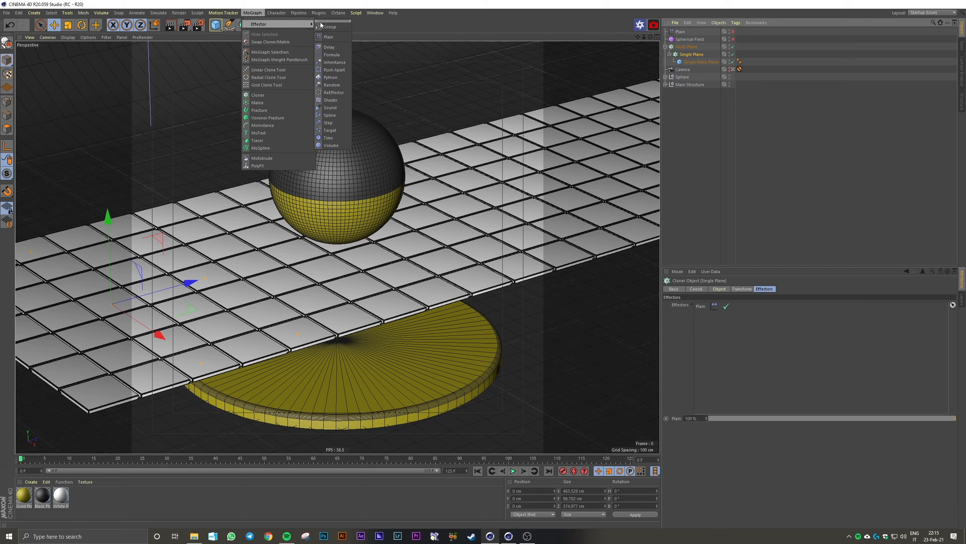
{"action": "left_click", "coordinate": [332, 84]}
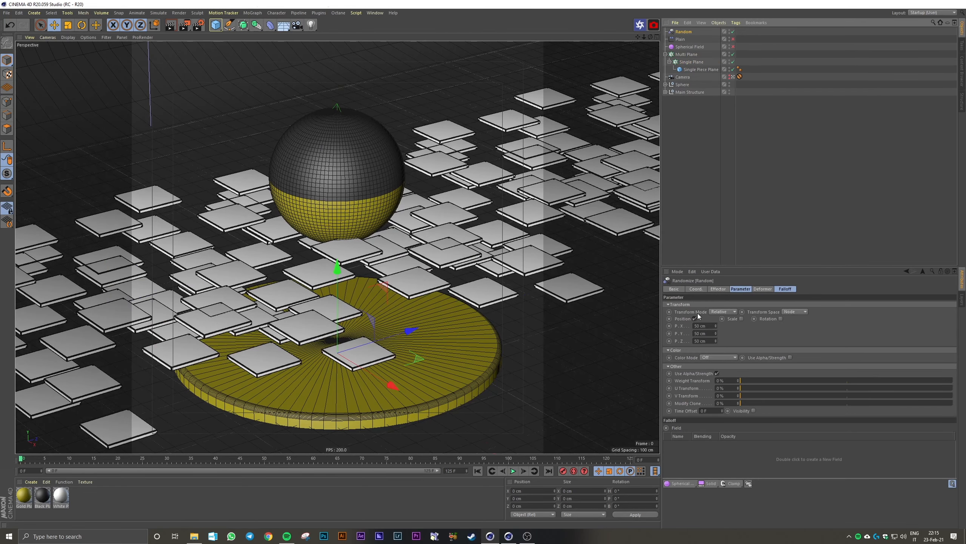
Try randomizing the tiles' position only along Y, with the Random effector's X and Z offsets at 0 cm.
{"action": "left_click_drag", "start_coordinate": [715, 326], "coordinate": [712, 325]}
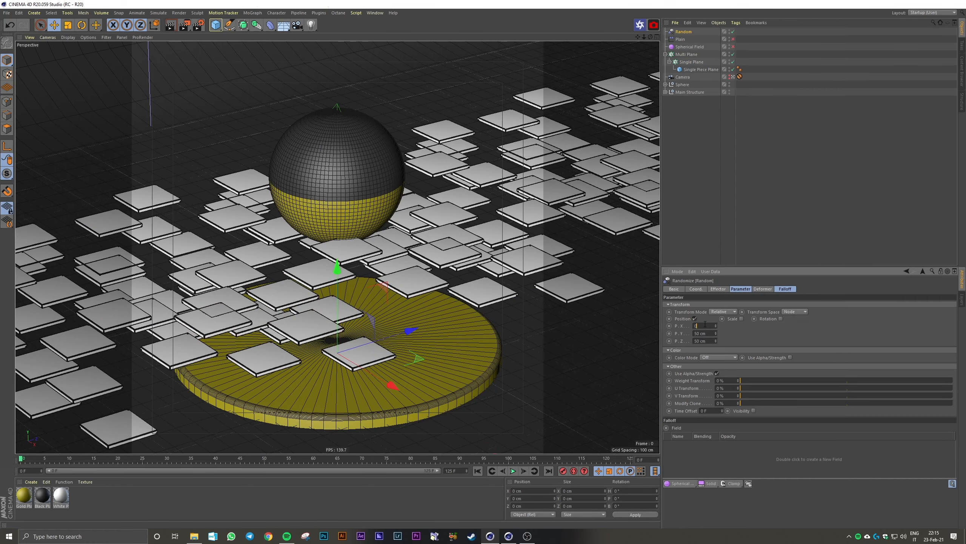
{"action": "key", "text": "Tab"}
{"action": "key", "text": "Tab"}
{"action": "type", "text": "0"}
{"action": "key", "text": "Return"}
{"action": "left_click_drag", "start_coordinate": [716, 333], "coordinate": [715, 357]}
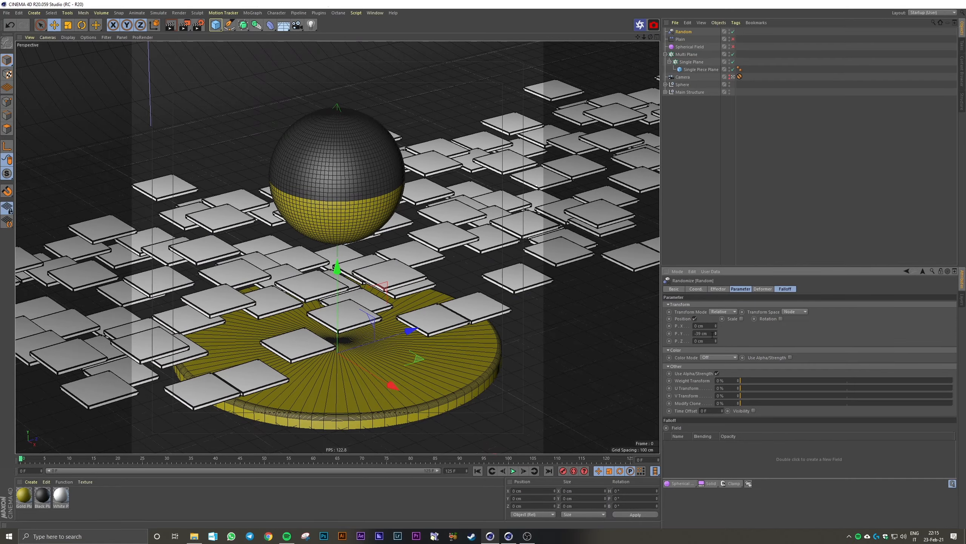
Turn off the Random effector's position variation and enable uniform scale variation with a value of -0.5.
{"action": "left_click", "coordinate": [694, 319]}
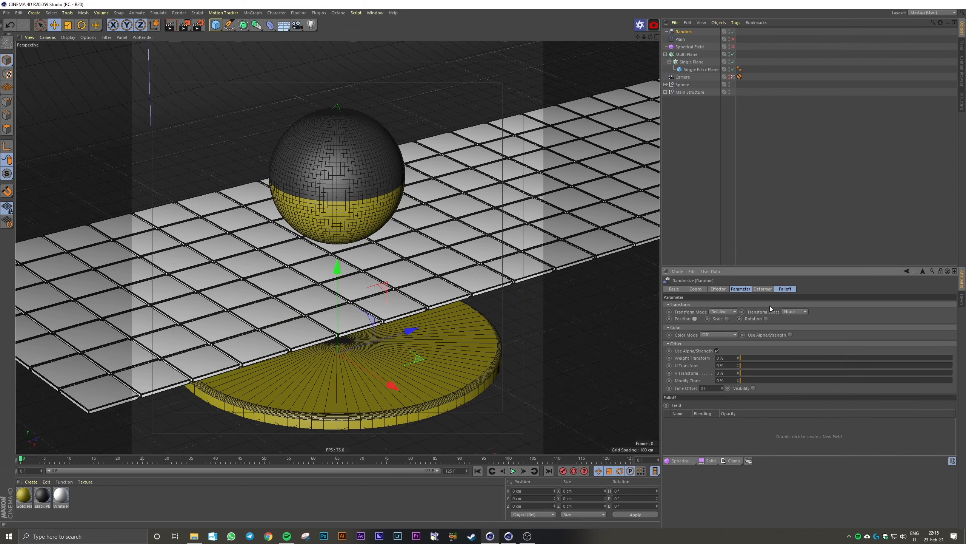
{"action": "left_click", "coordinate": [741, 319]}
{"action": "left_click", "coordinate": [745, 348]}
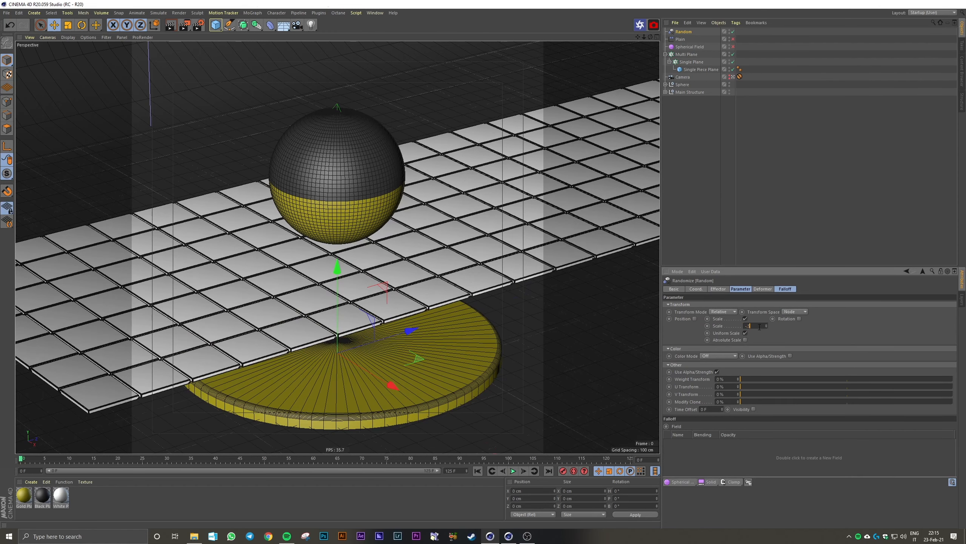
{"action": "key", "text": "Return"}
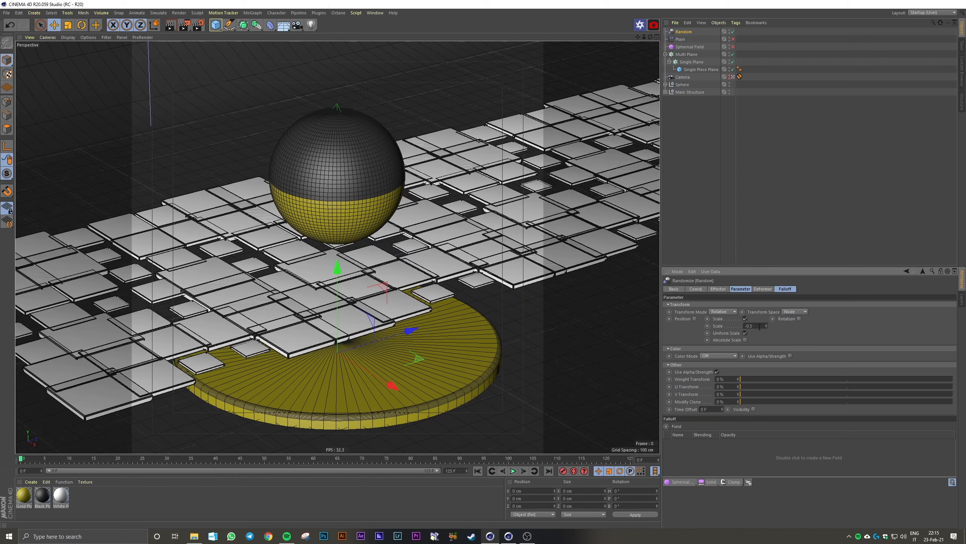
Enable the Random effector's rotation and set heading, pitch and bank to 60°.
{"action": "left_click", "coordinate": [799, 318]}
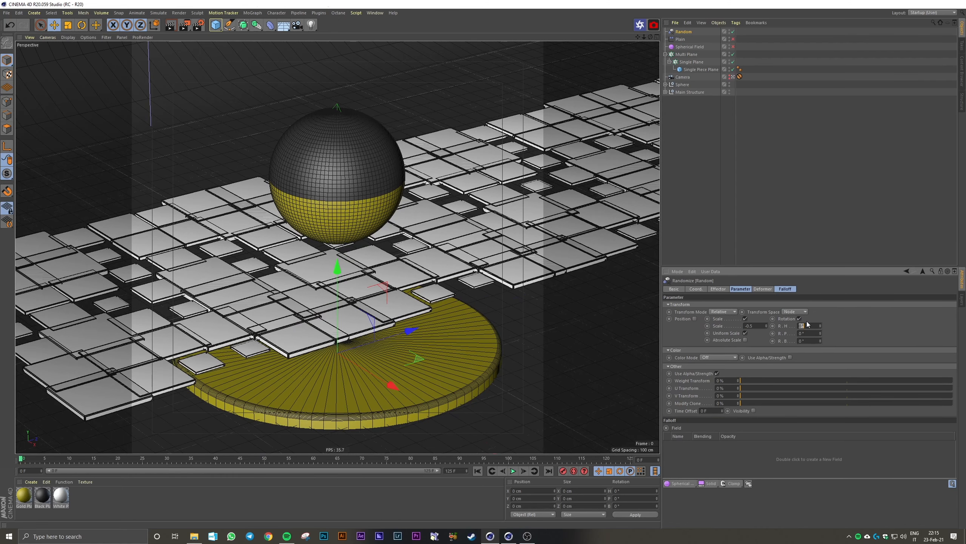
{"action": "left_click", "coordinate": [806, 322]}
{"action": "type", "text": "60"}
{"action": "key", "text": "Return"}
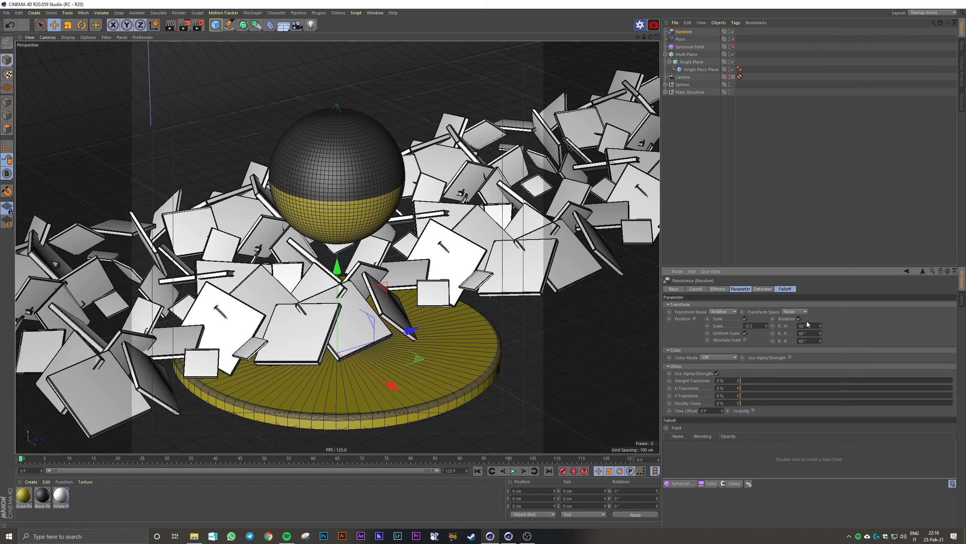
Assign the existing Spherical Field to the Random effector's falloff.
{"action": "left_click", "coordinate": [790, 289]}
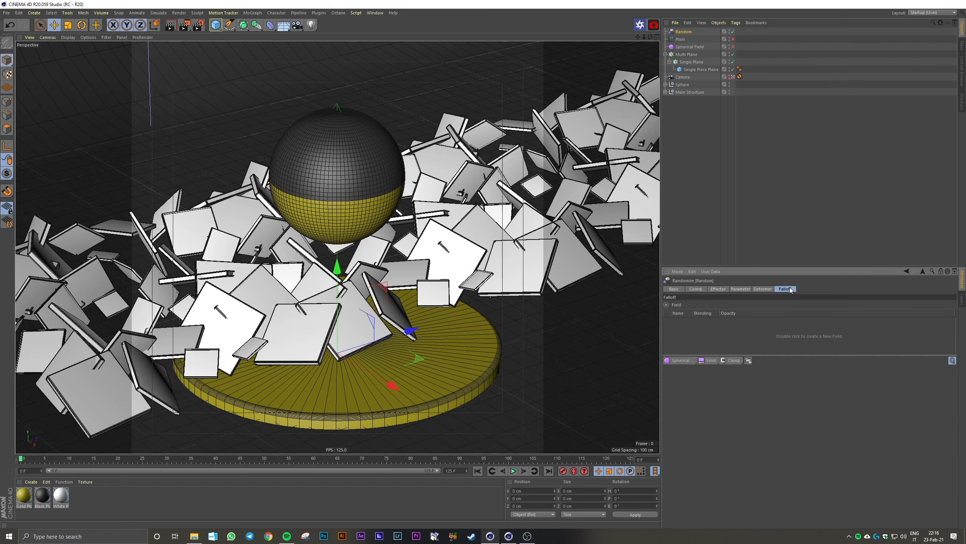
{"action": "left_click", "coordinate": [696, 47]}
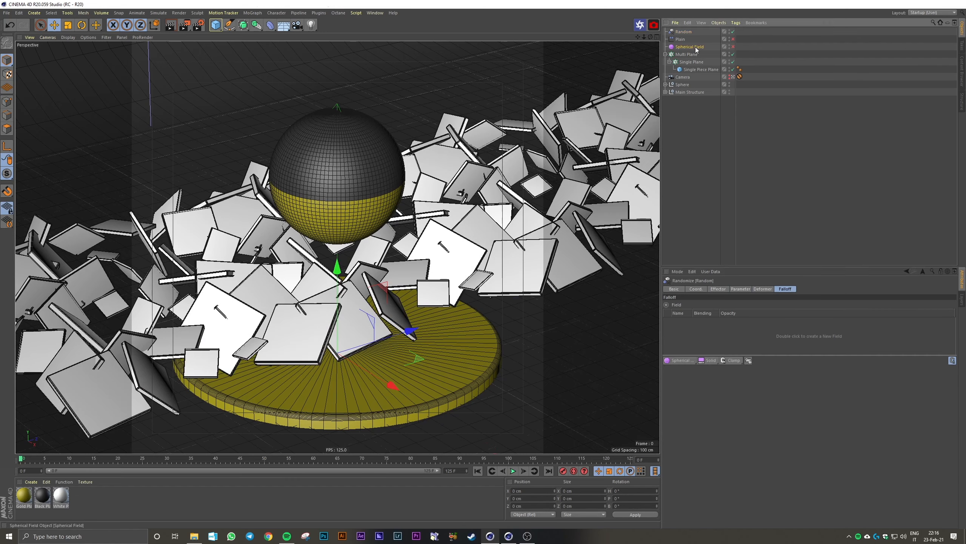
{"action": "left_click_drag", "start_coordinate": [699, 340], "coordinate": [700, 337]}
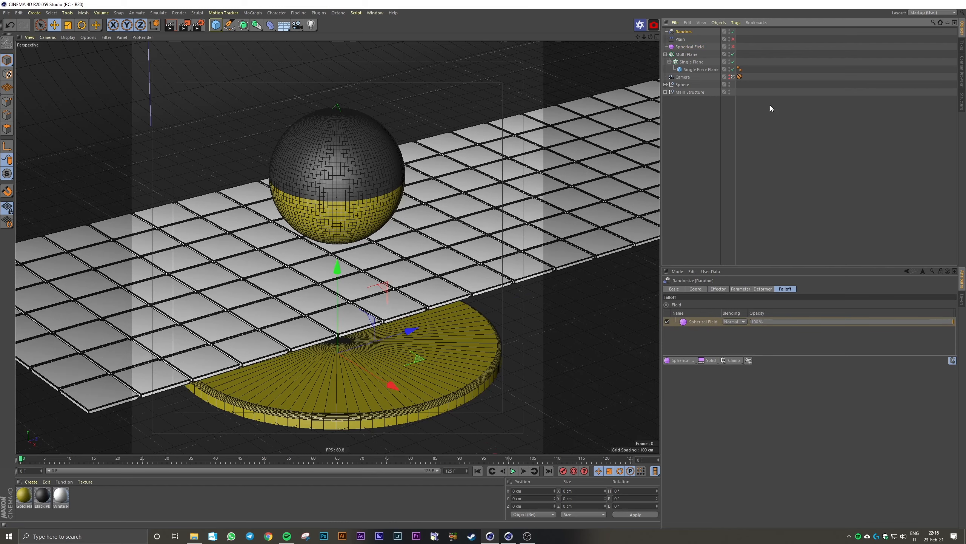
Re-enable the Spherical Field and the Plain effector and scrub the timeline to check the combined effect on the tiles.
{"action": "left_click", "coordinate": [733, 46]}
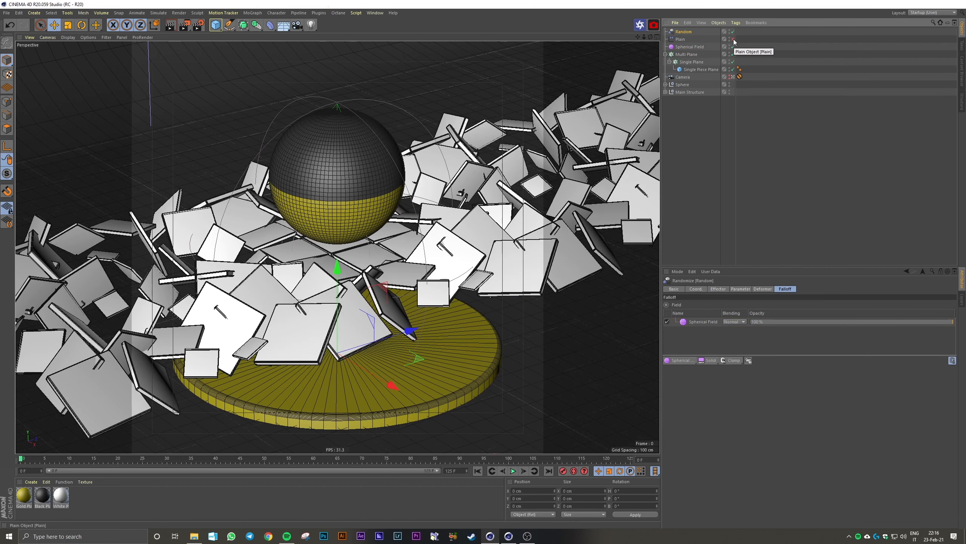
{"action": "left_click", "coordinate": [734, 39]}
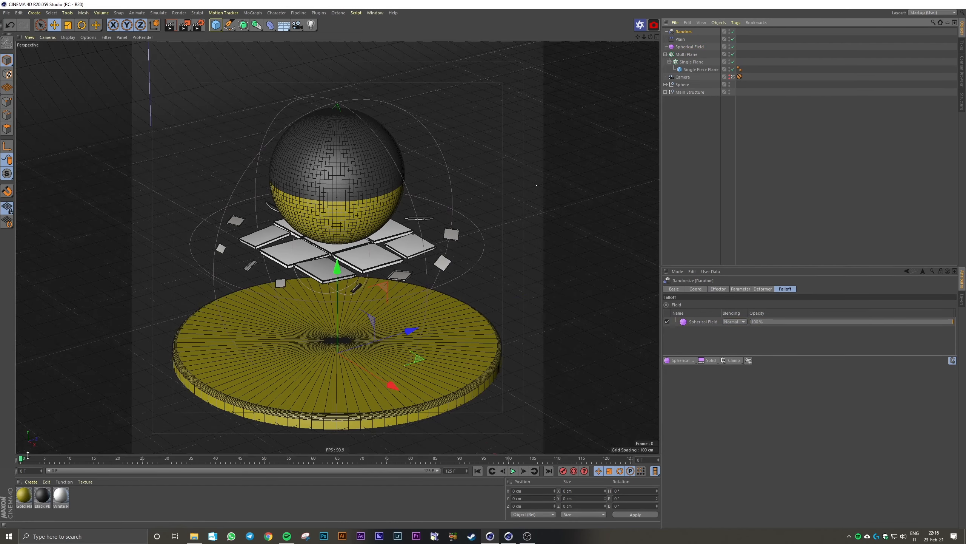
{"action": "left_click_drag", "start_coordinate": [21, 459], "coordinate": [91, 448]}
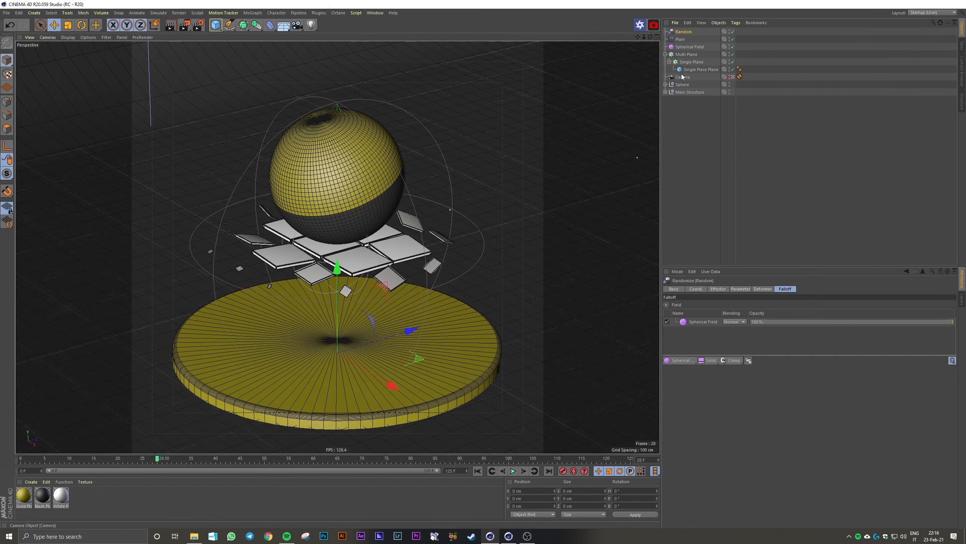
Review the effectors assigned to the Single Plane cloner and play the animation from the first frame.
{"action": "left_click", "coordinate": [692, 61]}
{"action": "left_click", "coordinate": [763, 289]}
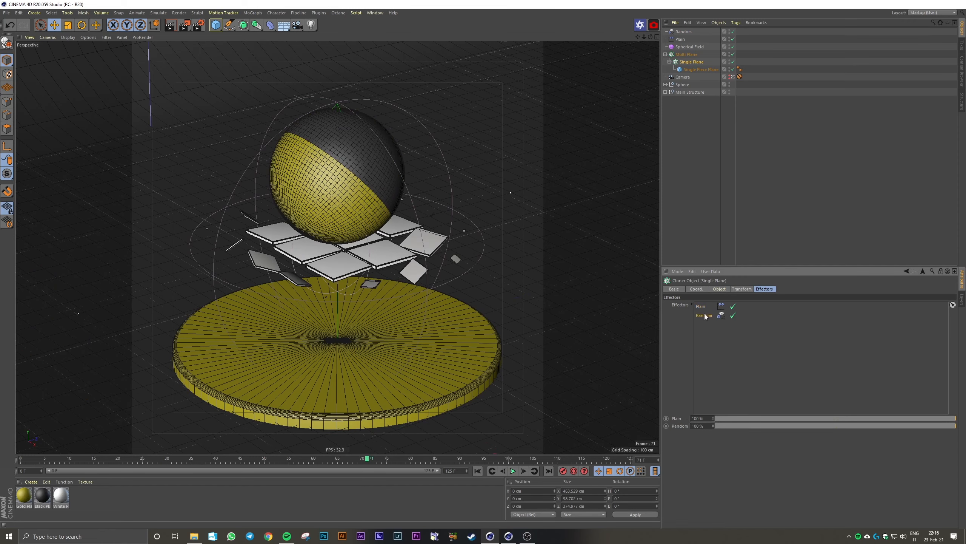
{"action": "left_click", "coordinate": [478, 470]}
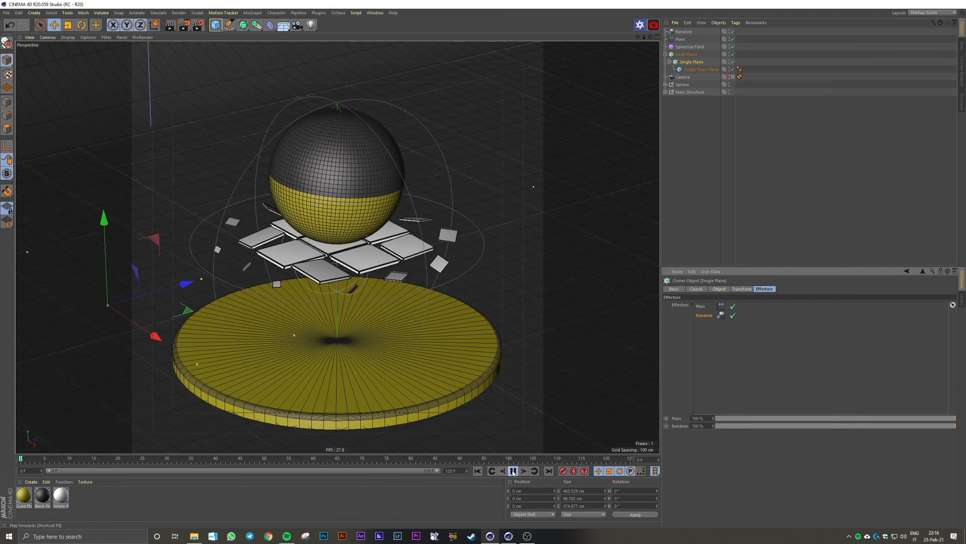
{"action": "left_click", "coordinate": [514, 470]}
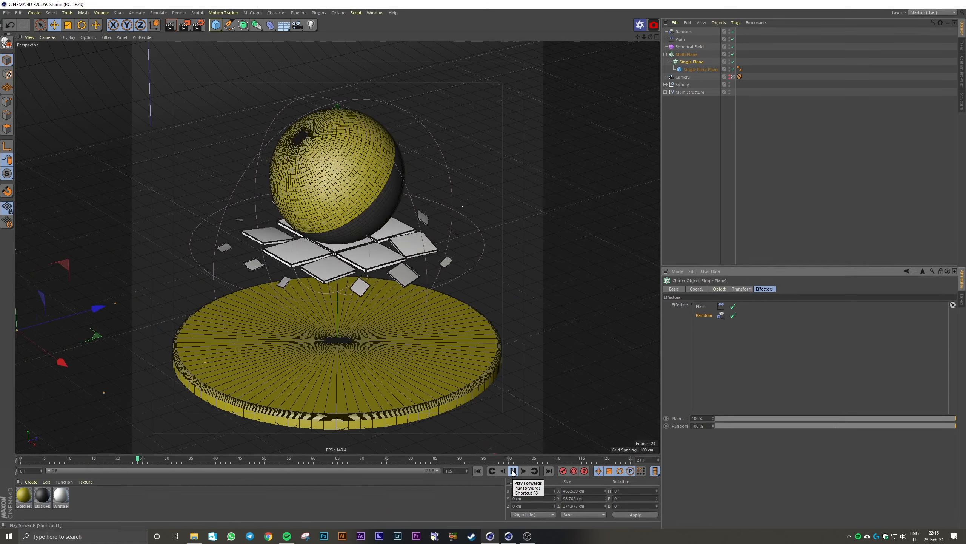
{"action": "left_click", "coordinate": [513, 471]}
Enlarge the Spherical Field slightly and adjust its inner offset to about 35%, checking the tile falloff at different frames.
{"action": "left_click", "coordinate": [690, 46]}
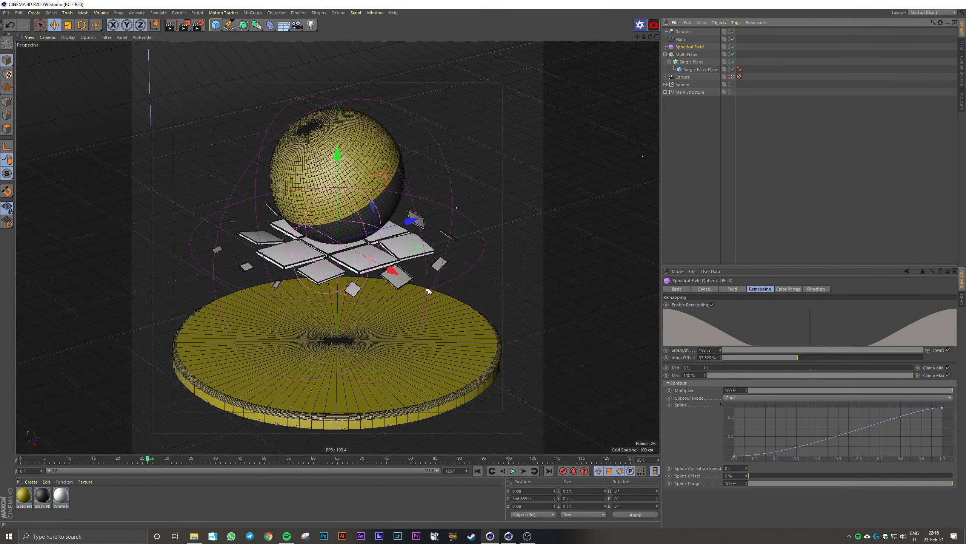
{"action": "left_click_drag", "start_coordinate": [437, 290], "coordinate": [450, 298]}
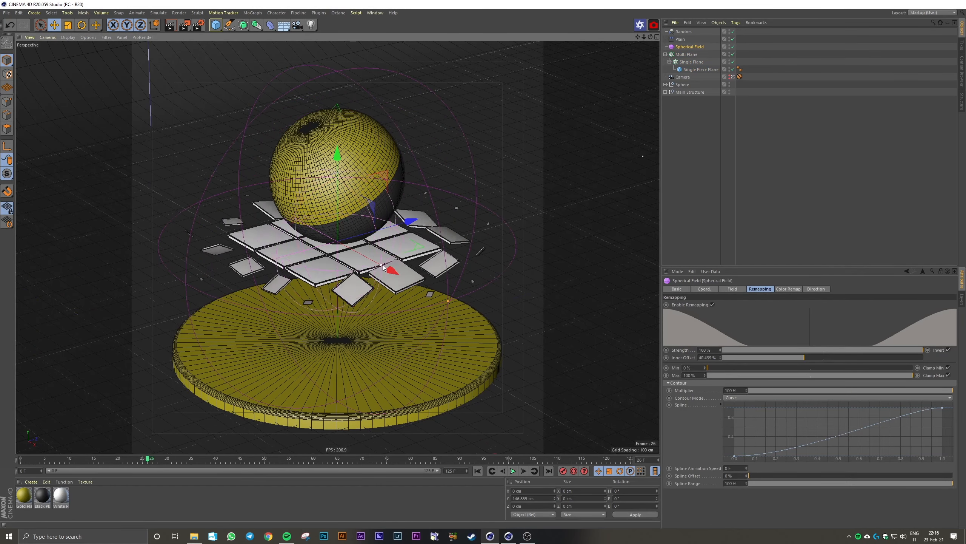
{"action": "left_click_drag", "start_coordinate": [391, 270], "coordinate": [367, 257]}
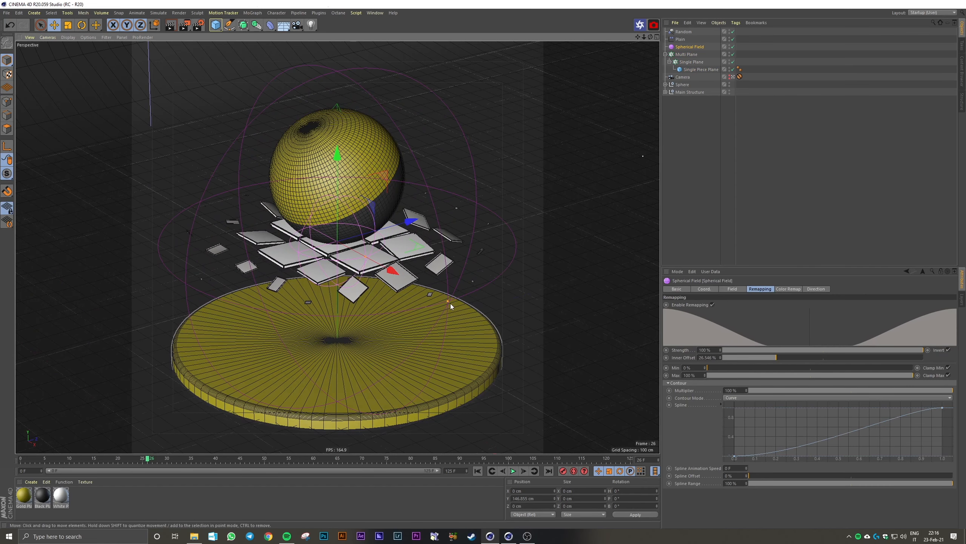
{"action": "left_click_drag", "start_coordinate": [448, 302], "coordinate": [471, 302]}
{"action": "left_click_drag", "start_coordinate": [372, 260], "coordinate": [367, 258]}
{"action": "key", "text": "F8"}
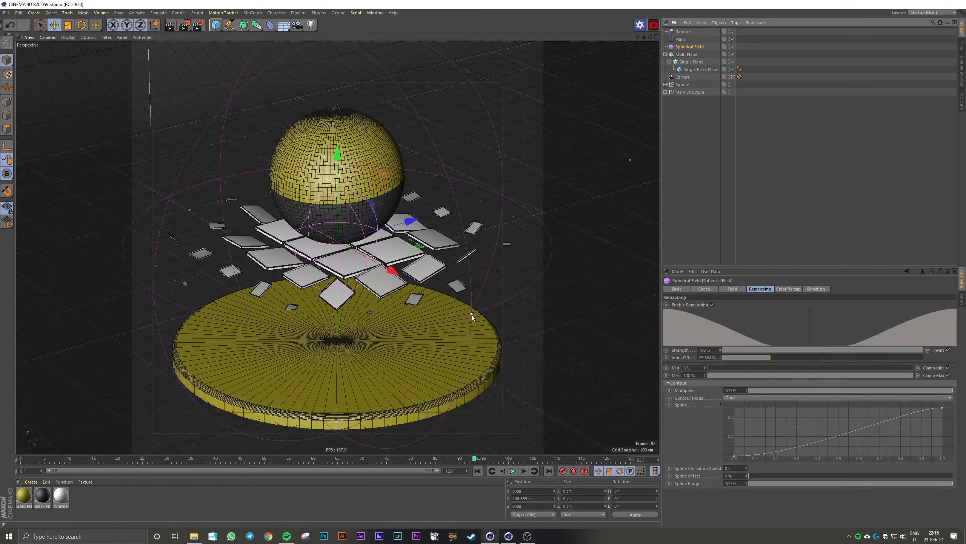
{"action": "left_click_drag", "start_coordinate": [460, 313], "coordinate": [438, 309]}
{"action": "left_click_drag", "start_coordinate": [361, 254], "coordinate": [374, 257]}
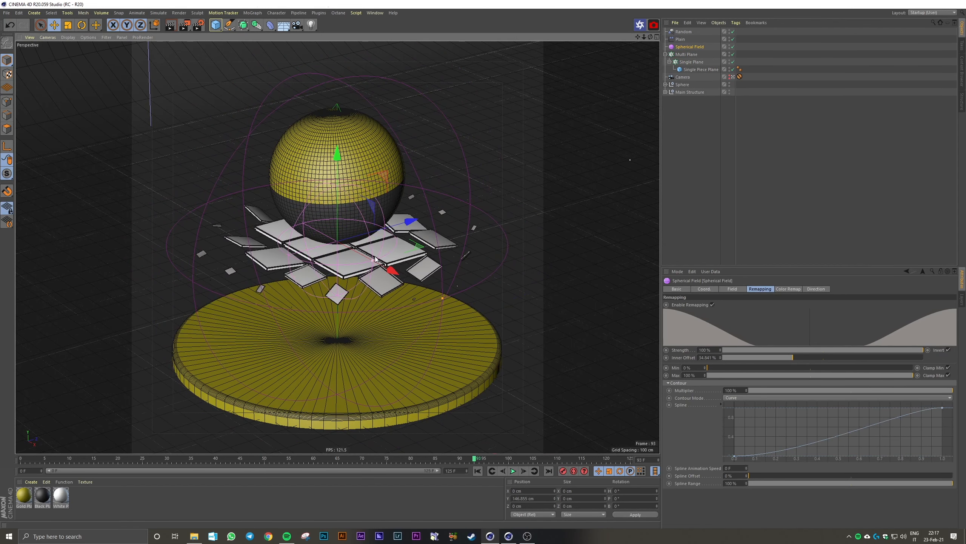
Play the animation from the start to check the resized field, and return to frame 0.
{"action": "left_click", "coordinate": [735, 170]}
{"action": "left_click", "coordinate": [478, 470]}
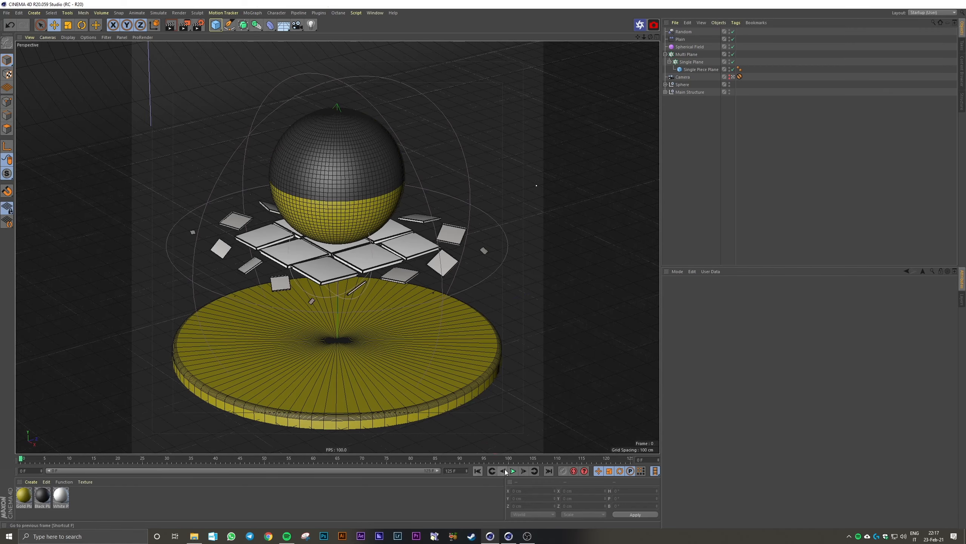
{"action": "left_click", "coordinate": [513, 471]}
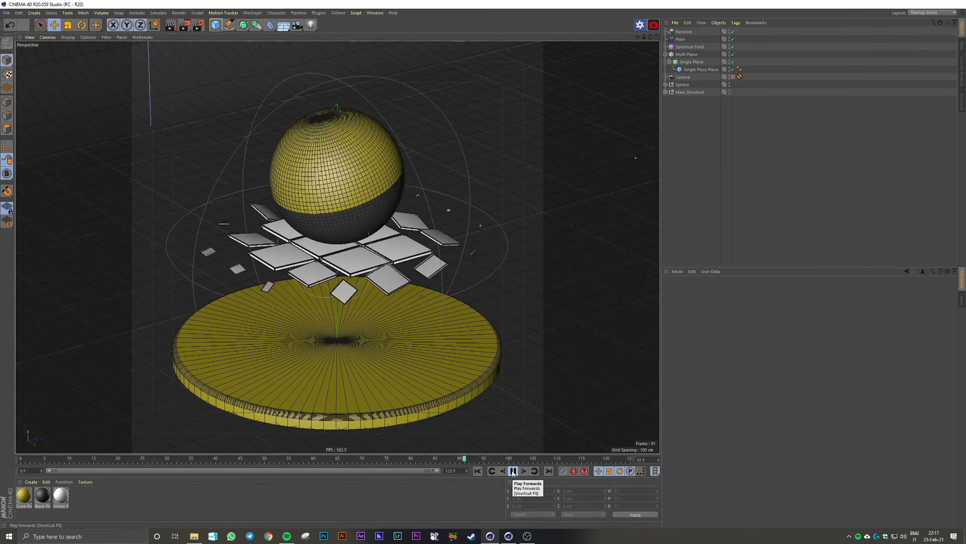
{"action": "left_click", "coordinate": [478, 471]}
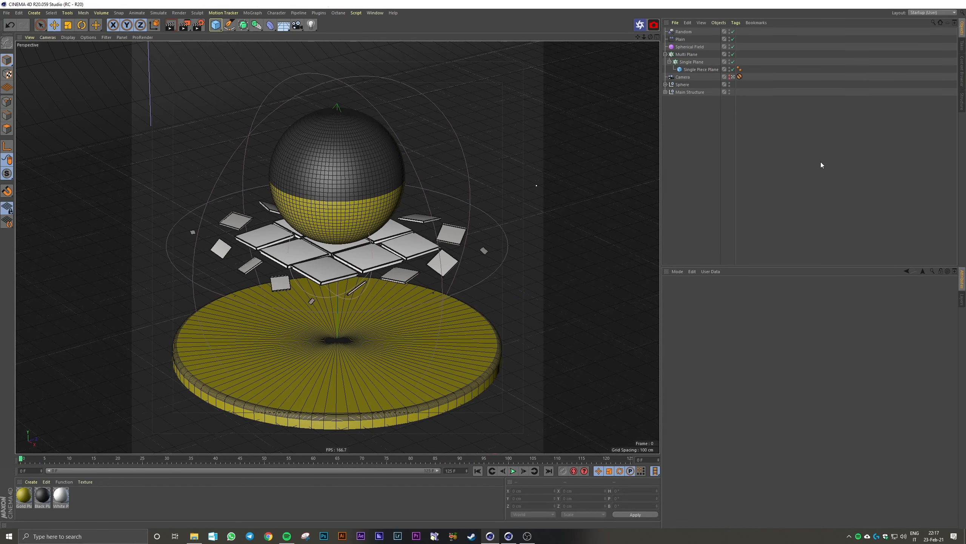
Duplicate Single Piece Plane twice inside the cloner and assign gold, black and white placeholder materials to the three tiles.
{"action": "left_click", "coordinate": [697, 70]}
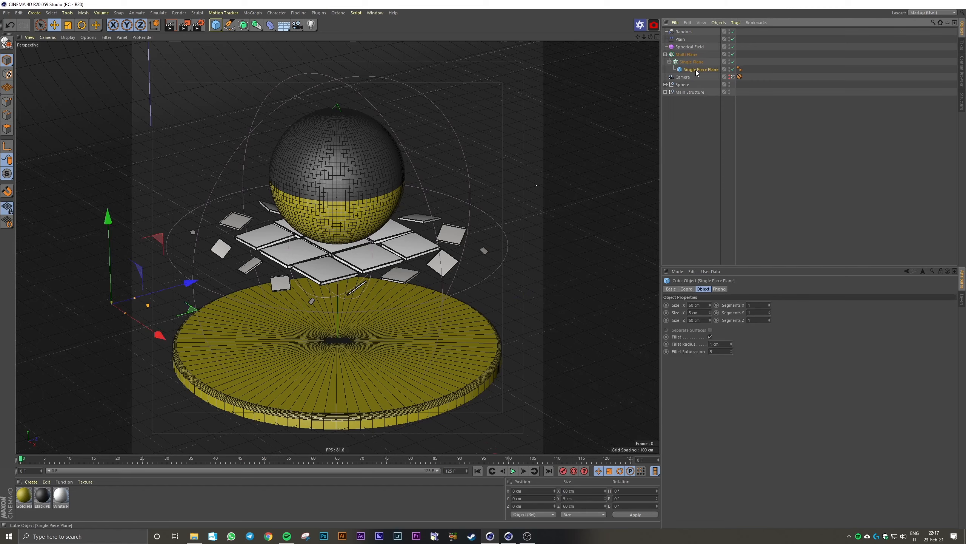
{"action": "key", "text": "ctrl+v"}
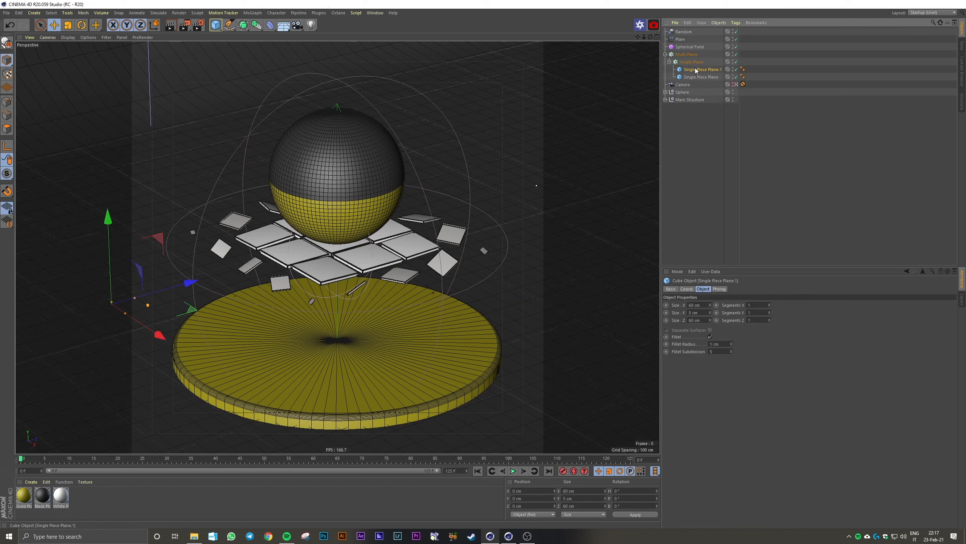
{"action": "key", "text": "ctrl+v"}
{"action": "left_click", "coordinate": [713, 129]}
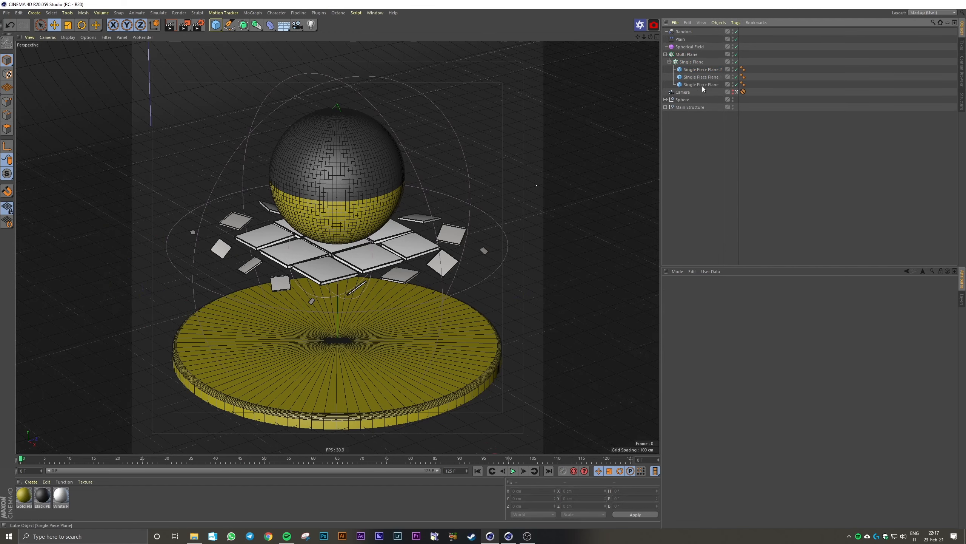
{"action": "left_click_drag", "start_coordinate": [687, 92], "coordinate": [707, 71]}
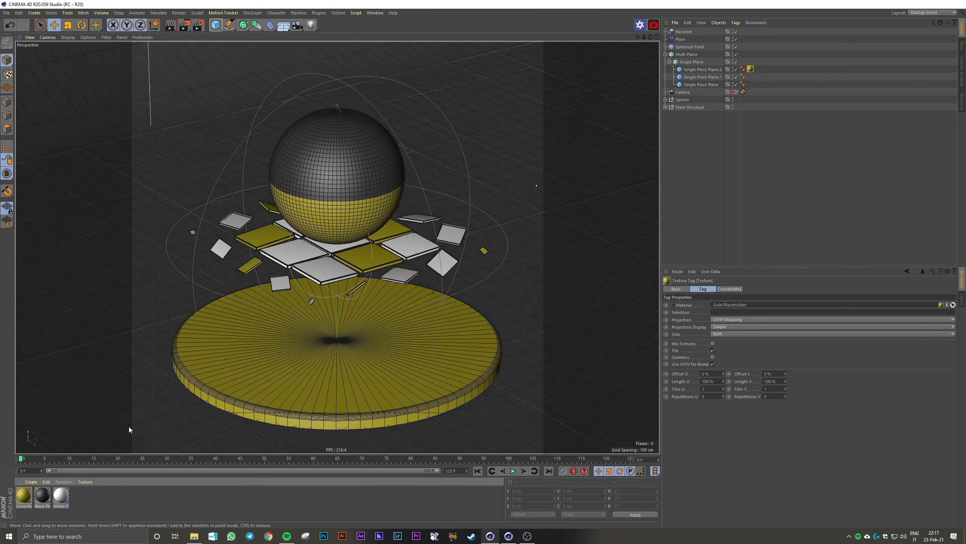
{"action": "left_click_drag", "start_coordinate": [42, 495], "coordinate": [703, 84]}
Set the Single Plane cloner's Clones distribution to Random.
{"action": "left_click", "coordinate": [696, 65]}
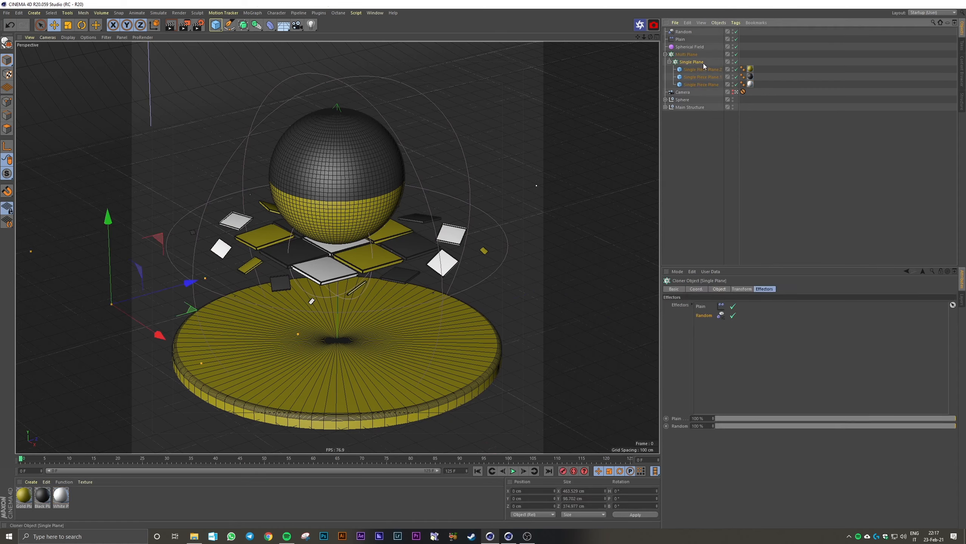
{"action": "left_click", "coordinate": [719, 288]}
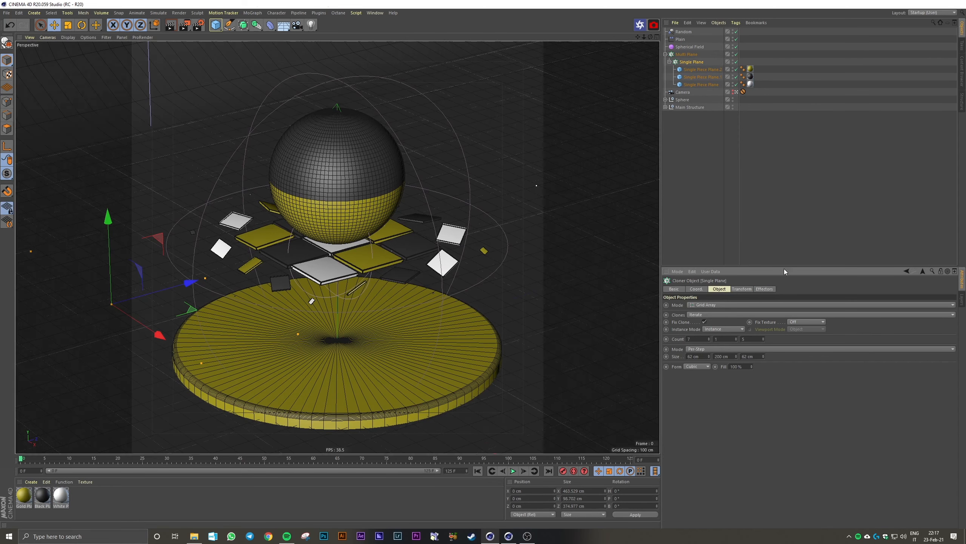
{"action": "left_click", "coordinate": [724, 315]}
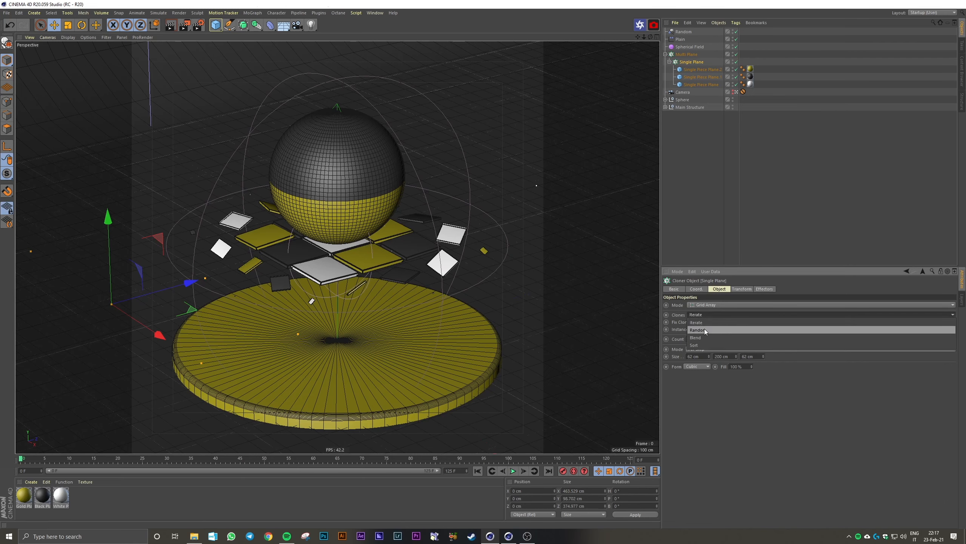
{"action": "left_click", "coordinate": [704, 329]}
Set the Single Plane cloner's seed to 123461, comparing the colour distribution during playback, and return to frame 0.
{"action": "left_click_drag", "start_coordinate": [726, 335], "coordinate": [727, 338]}
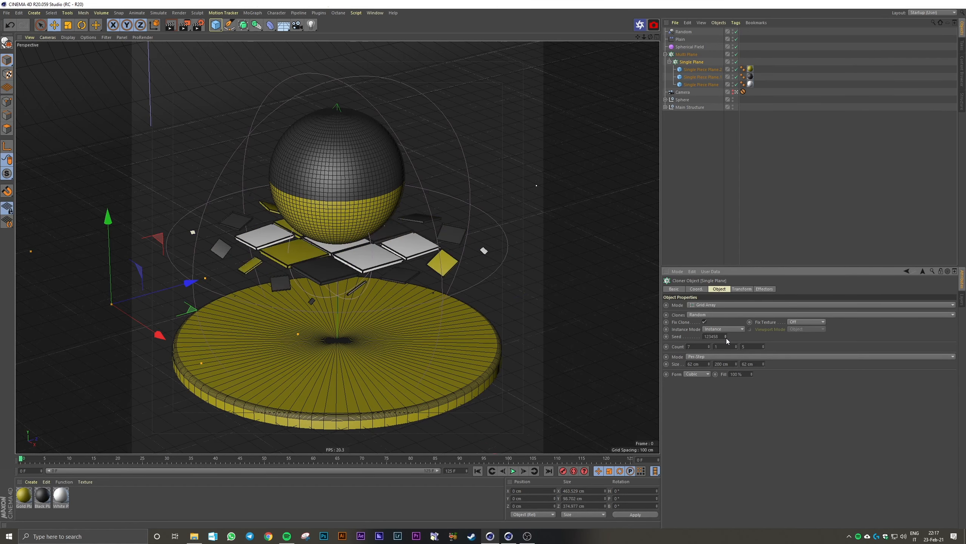
{"action": "left_click", "coordinate": [727, 335]}
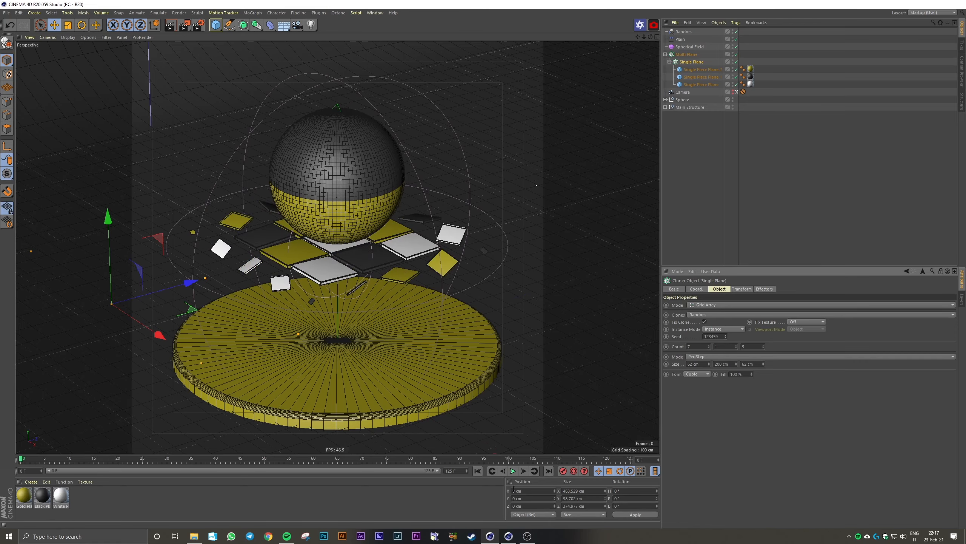
{"action": "left_click", "coordinate": [514, 471]}
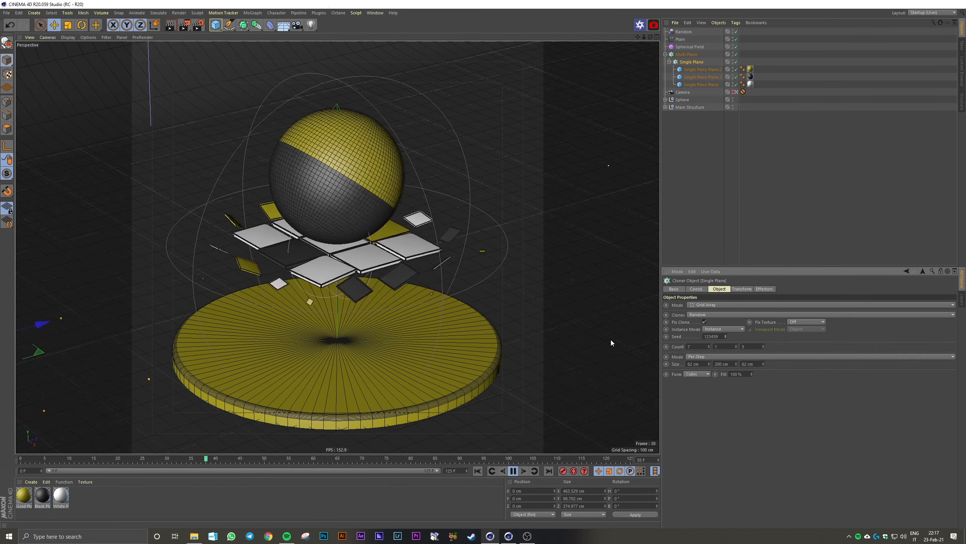
{"action": "left_click", "coordinate": [726, 335]}
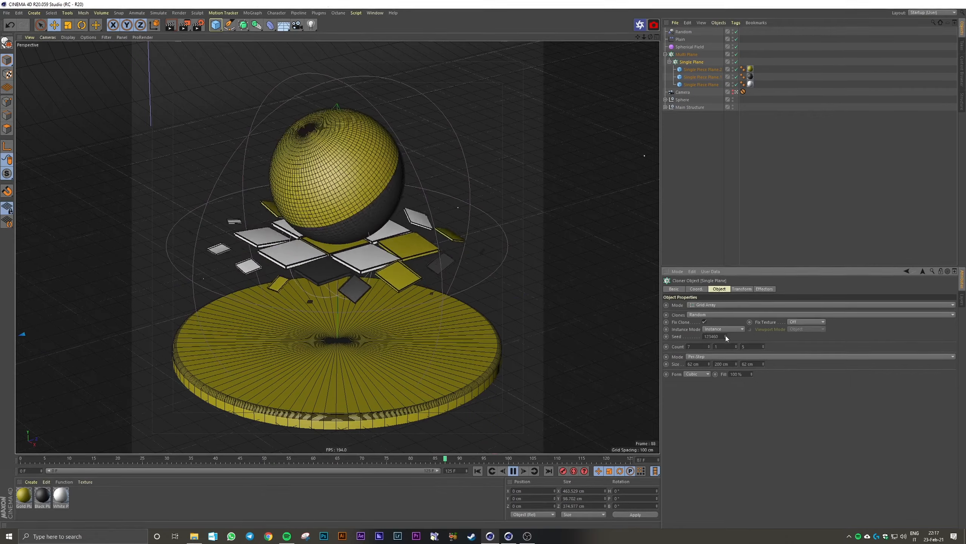
{"action": "left_click", "coordinate": [726, 335]}
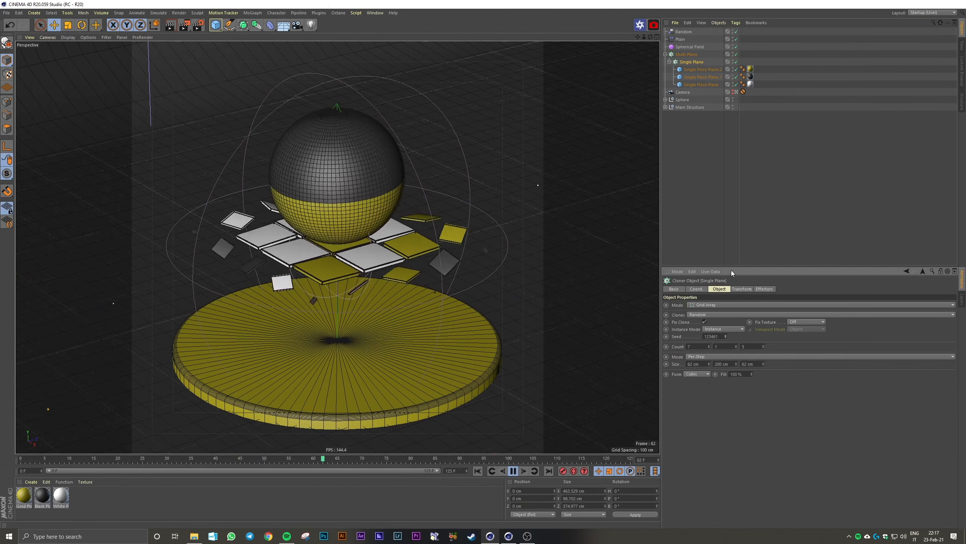
{"action": "left_click", "coordinate": [478, 471]}
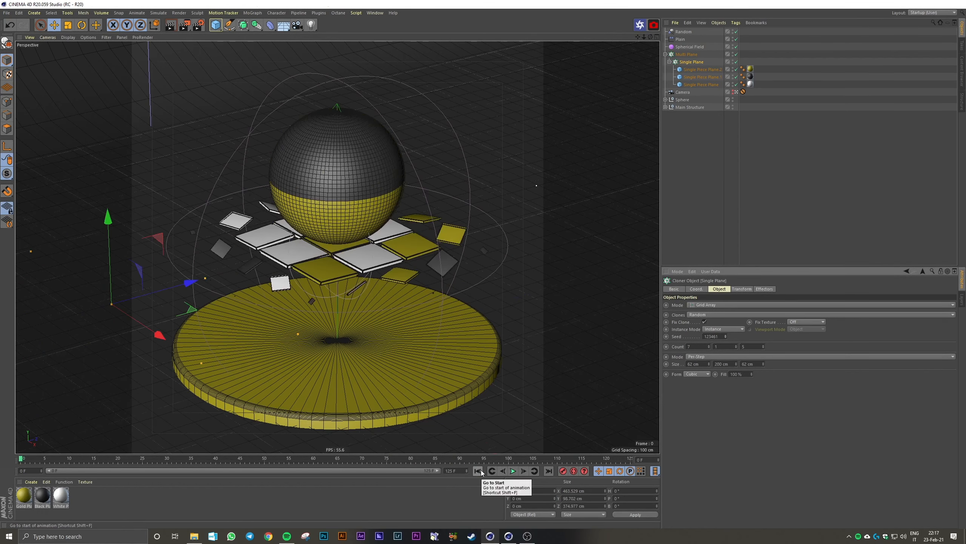
Duplicate the Multi Plane cloner and disable the original together with the Random effector, Plain effector and Spherical Field.
{"action": "left_click", "coordinate": [724, 180]}
{"action": "left_click", "coordinate": [666, 54]}
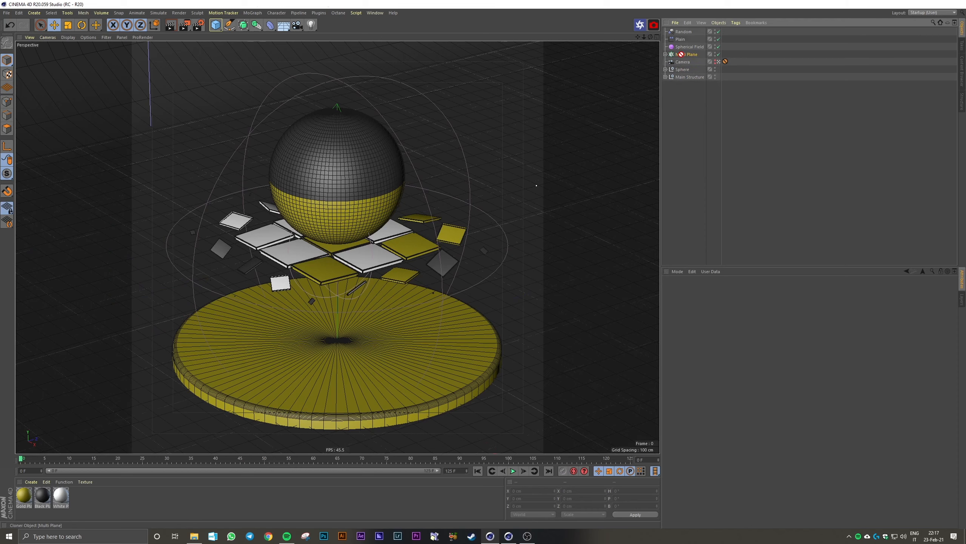
{"action": "left_click_drag", "start_coordinate": [685, 54], "coordinate": [686, 50], "text": "ctrl"}
{"action": "left_click", "coordinate": [718, 61]}
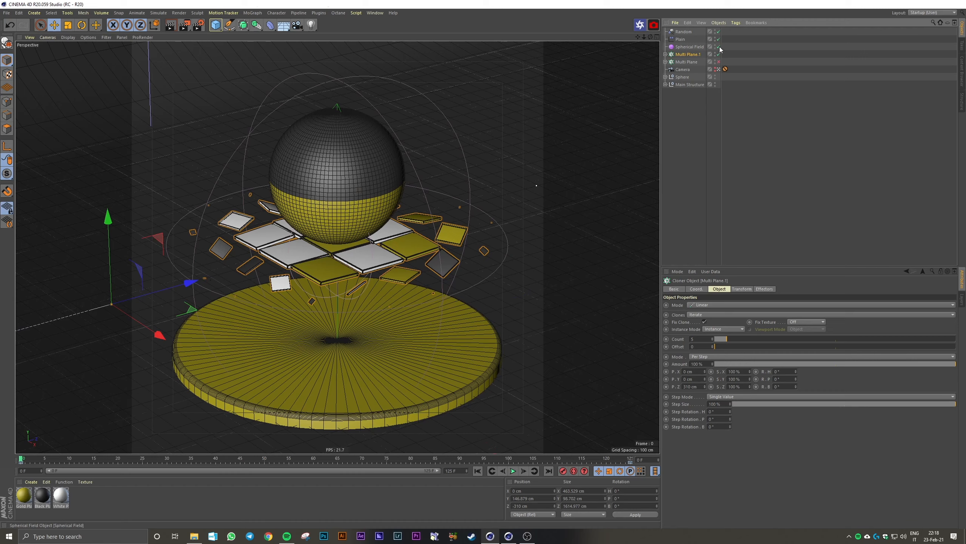
{"action": "left_click", "coordinate": [713, 107]}
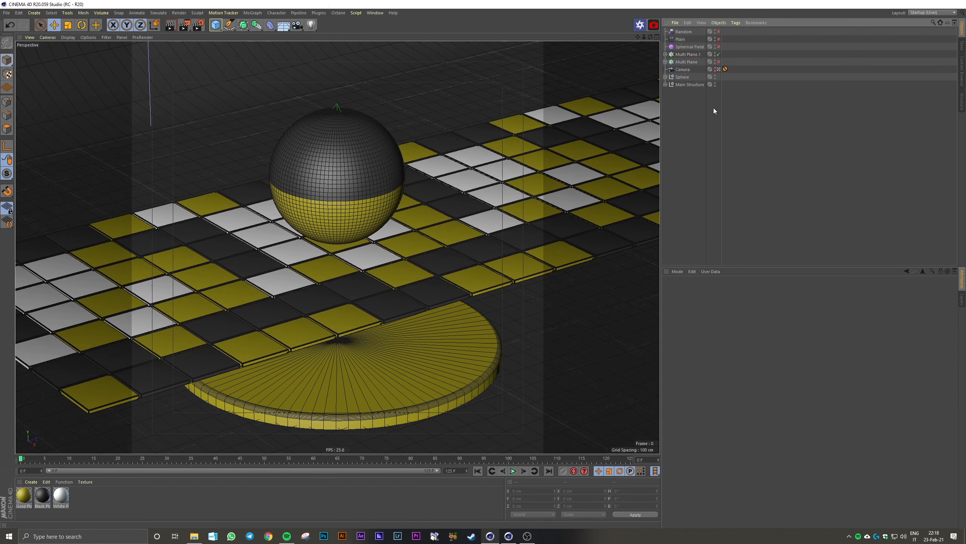
Add a Sphere primitive inside the duplicated cloner's Single Plane, directly below Single Piece Plane.2.
{"action": "left_click", "coordinate": [665, 54]}
{"action": "left_click", "coordinate": [683, 55]}
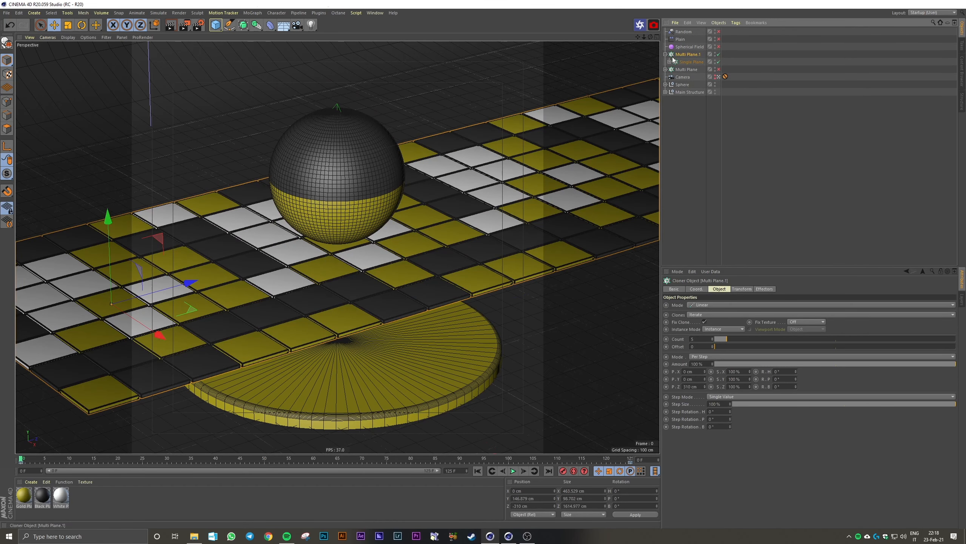
{"action": "left_click", "coordinate": [669, 62]}
{"action": "left_click", "coordinate": [702, 70]}
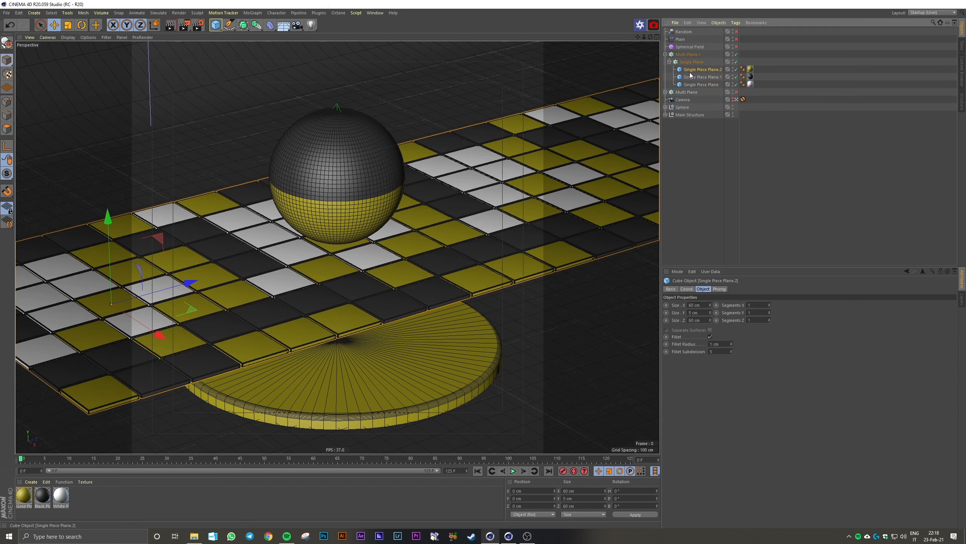
{"action": "left_click", "coordinate": [215, 28]}
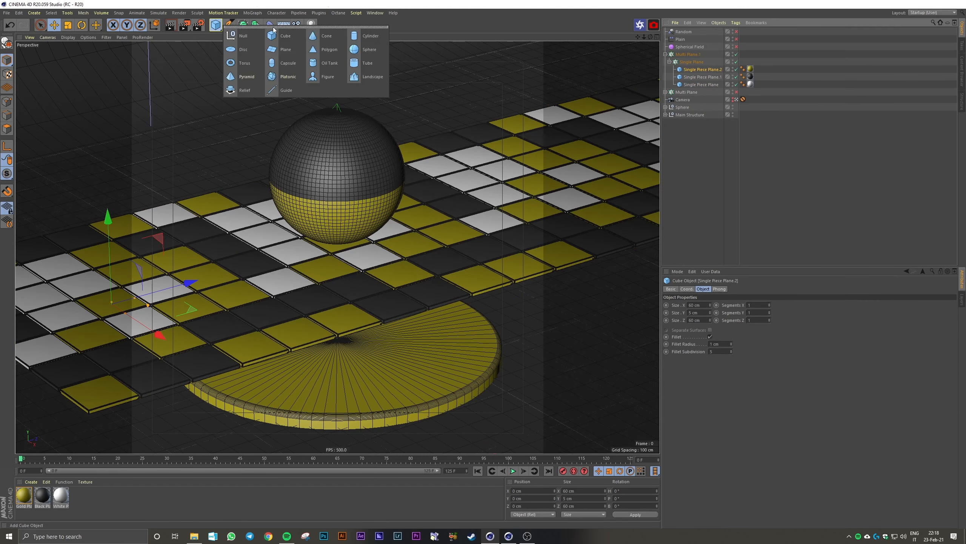
{"action": "left_click", "coordinate": [366, 49]}
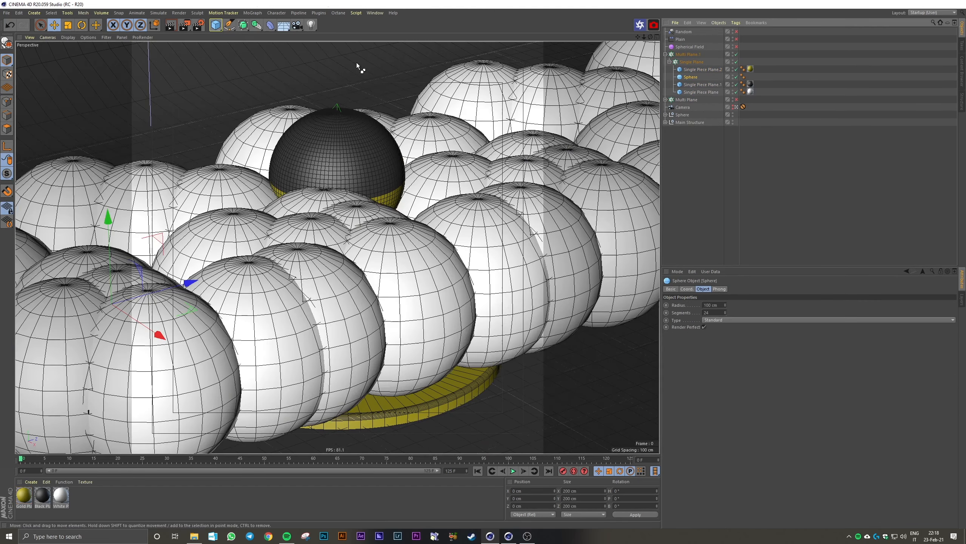
Delete the three Single Piece Plane cubes from the duplicated cloner's Single Plane, keeping only the Sphere.
{"action": "left_click", "coordinate": [703, 70]}
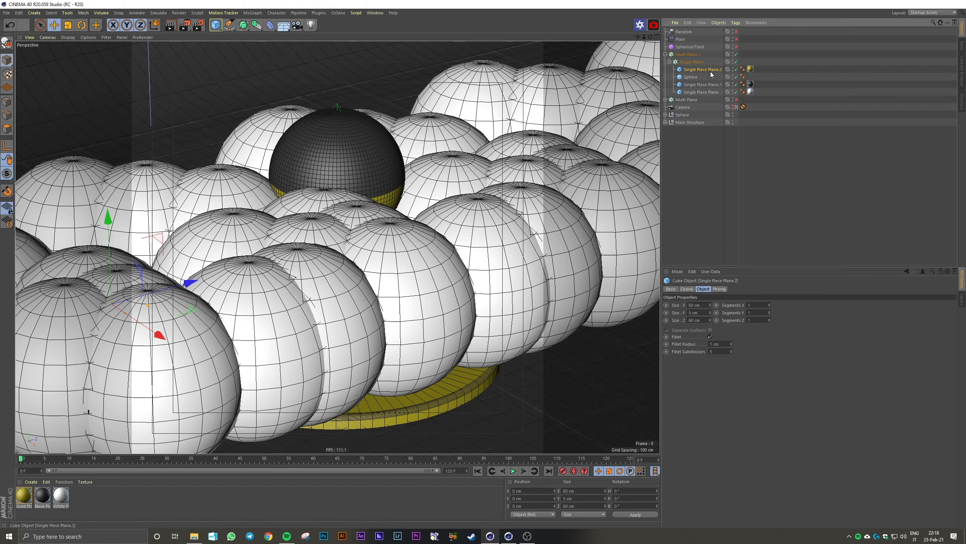
{"action": "left_click", "coordinate": [702, 85], "text": "shift"}
{"action": "left_click", "coordinate": [703, 91], "text": "shift"}
{"action": "key", "text": "Delete"}
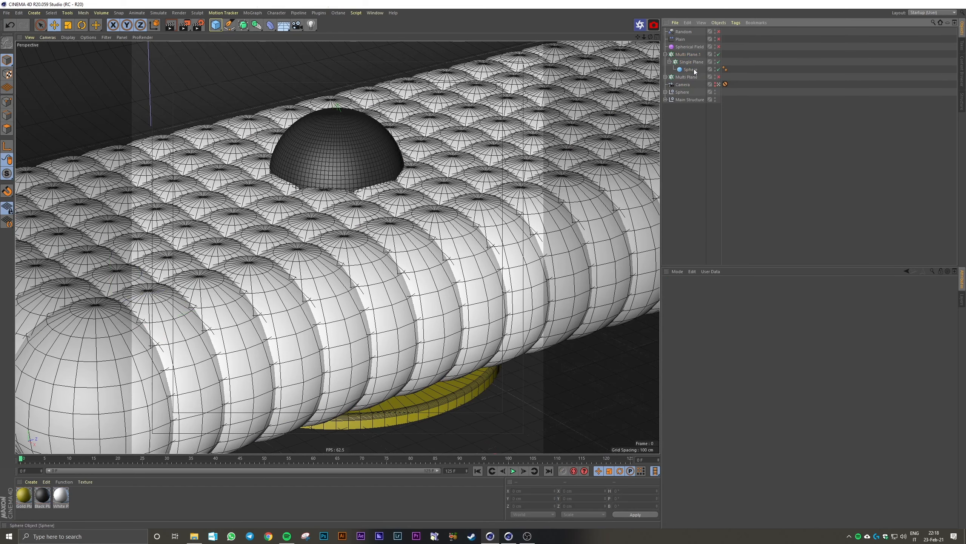
Set the cloned Sphere's radius to 2 cm.
{"action": "left_click", "coordinate": [696, 70]}
{"action": "left_click", "coordinate": [722, 304]}
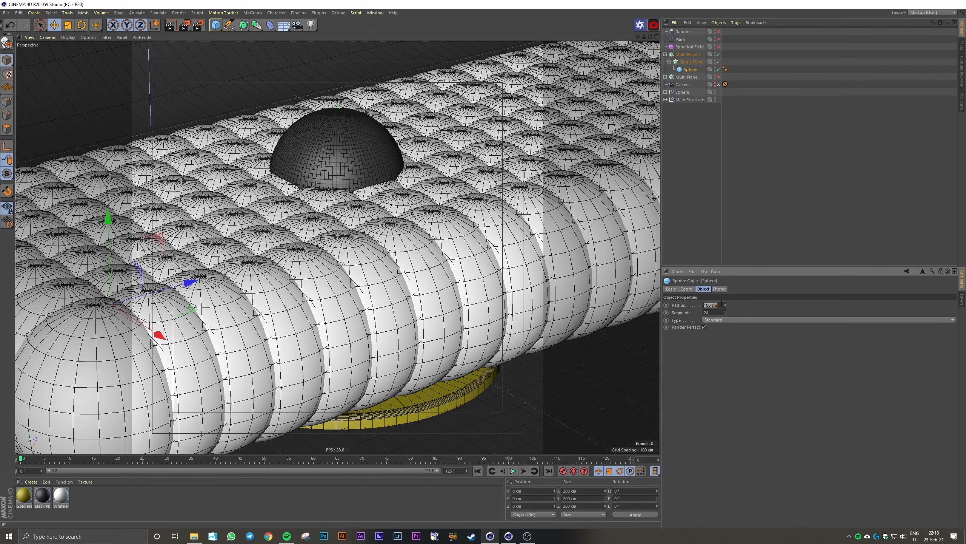
{"action": "type", "text": "2"}
{"action": "key", "text": "Return"}
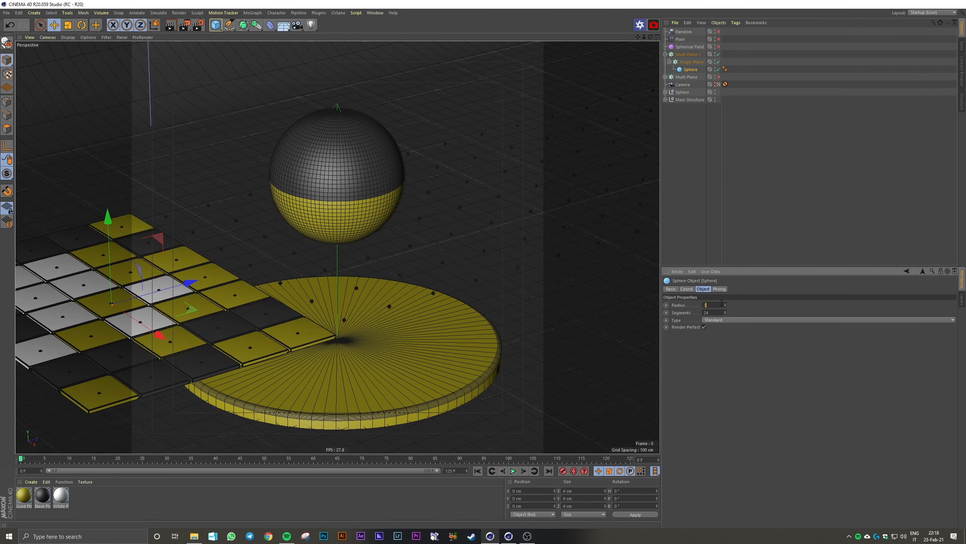
{"action": "key", "text": "Return"}
Re-enable the Random effector, Plain effector, Spherical Field and the original Multi Plane cloner.
{"action": "left_click", "coordinate": [819, 170]}
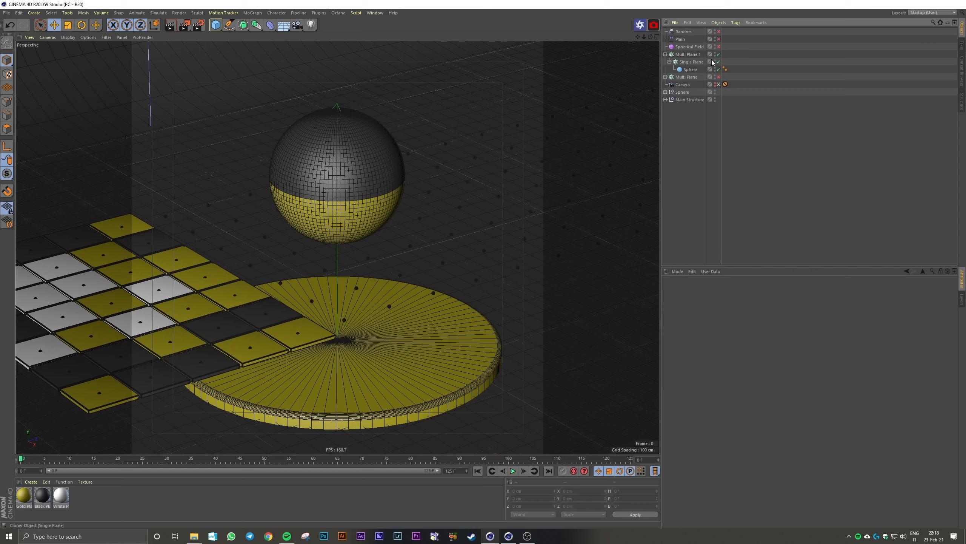
{"action": "left_click", "coordinate": [718, 32]}
{"action": "left_click", "coordinate": [719, 77]}
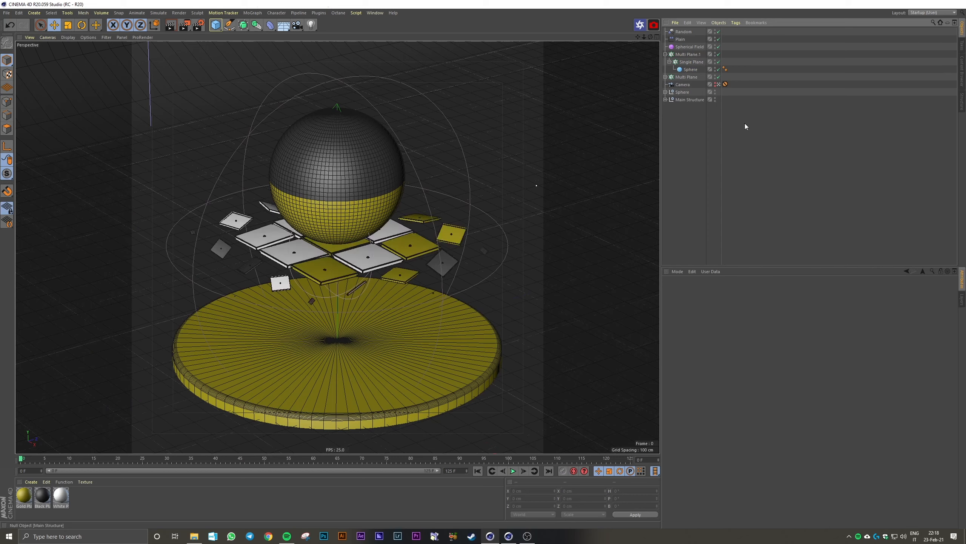
{"action": "left_click", "coordinate": [697, 62]}
{"action": "double_click", "coordinate": [697, 62]}
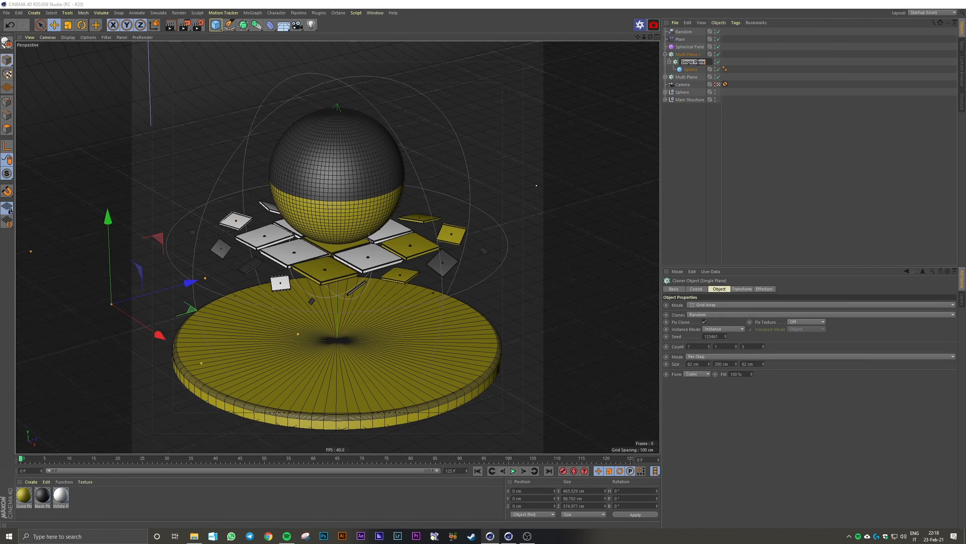
{"action": "type", "text": "M"}
{"action": "left_click", "coordinate": [687, 56]}
{"action": "left_click", "coordinate": [688, 56]}
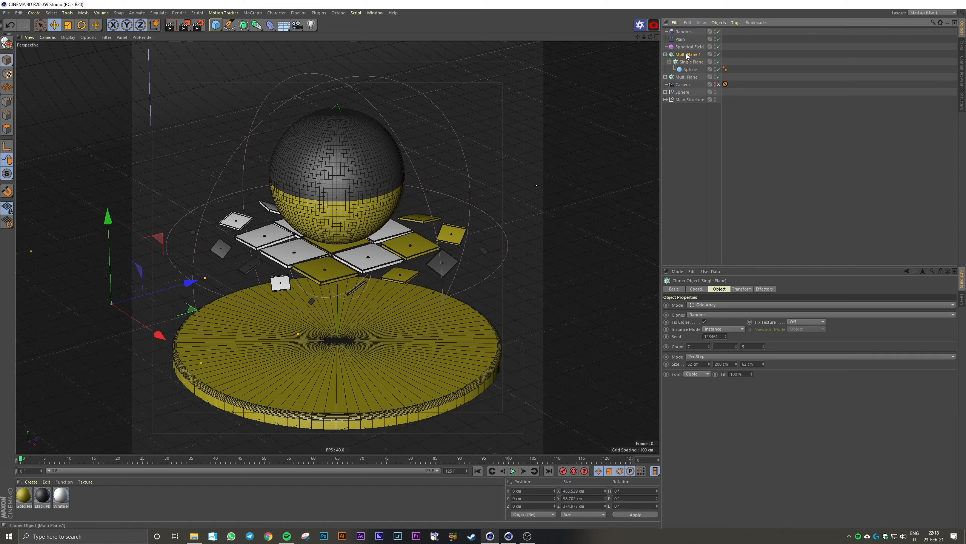
{"action": "key", "text": "Delete"}
{"action": "key", "text": "ctrl+z"}
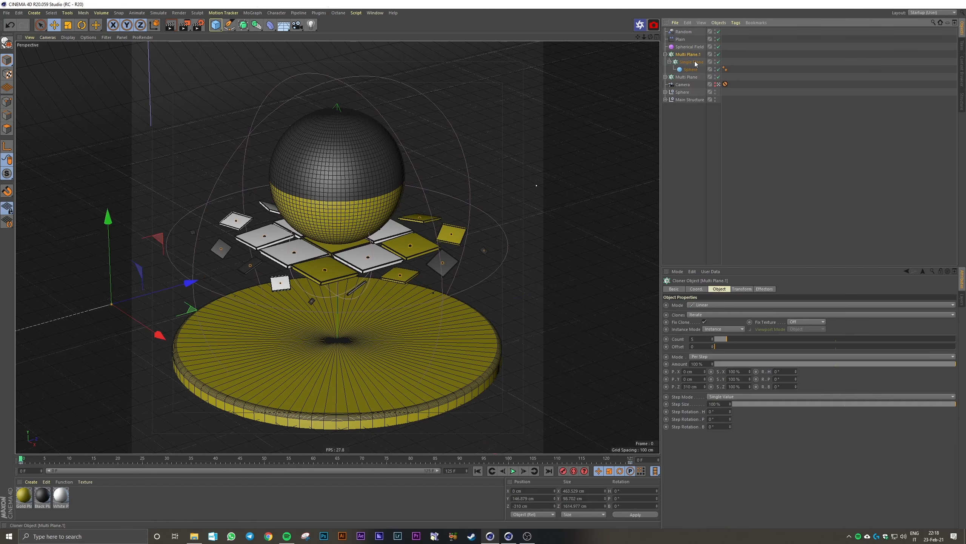
{"action": "key", "text": "ctrl+y"}
{"action": "key", "text": "ctrl+z"}
{"action": "left_click", "coordinate": [708, 110]}
Rename the duplicated Multi Plane cloner as Particles and lower it slightly below the tiles.
{"action": "left_click", "coordinate": [696, 56]}
{"action": "double_click", "coordinate": [696, 56]}
{"action": "type", "text": "F"}
{"action": "type", "text": "articles"}
{"action": "key", "text": "Return"}
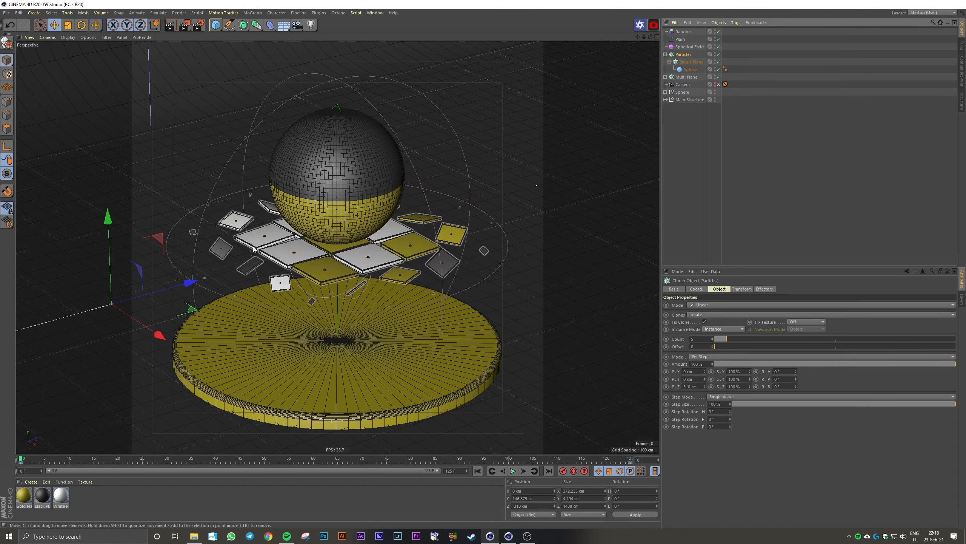
{"action": "left_click_drag", "start_coordinate": [110, 260], "coordinate": [105, 290]}
{"action": "left_click", "coordinate": [487, 398]}
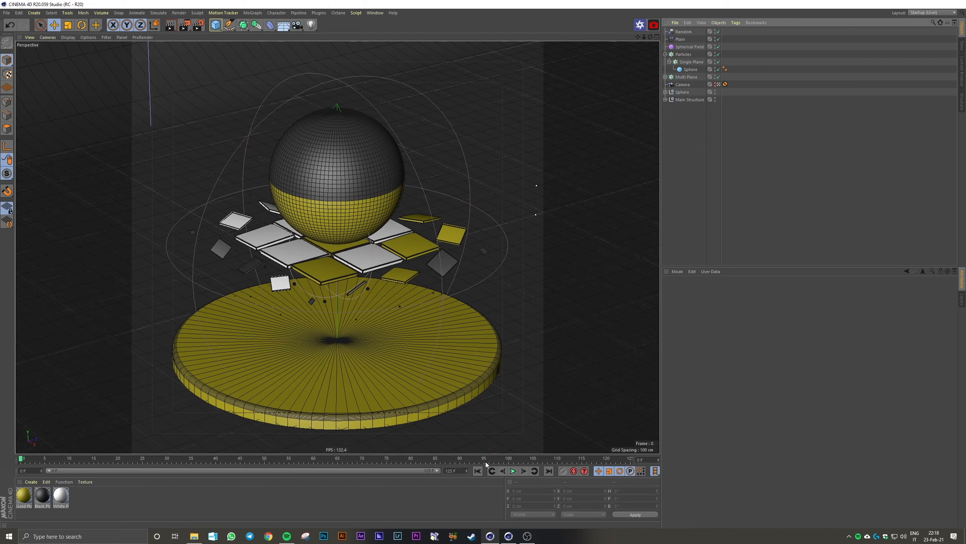
Switch the viewport display to Gouraud Shading and play the animation to preview the particles.
{"action": "left_click", "coordinate": [68, 37]}
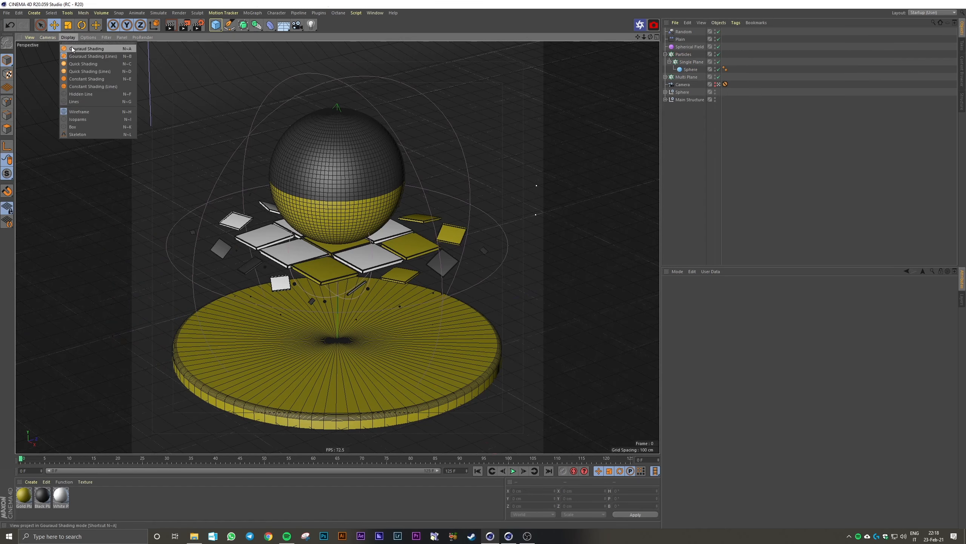
{"action": "left_click", "coordinate": [82, 44]}
{"action": "left_click", "coordinate": [513, 470]}
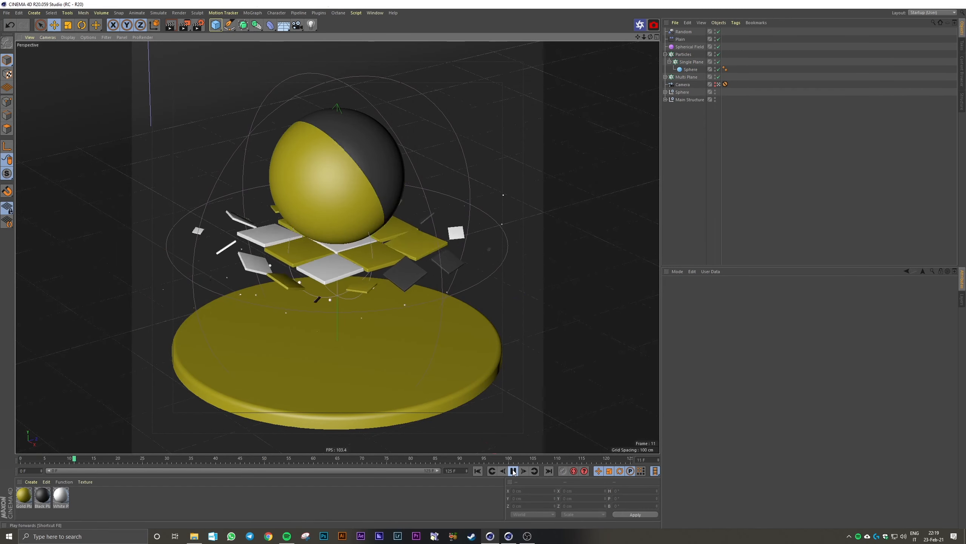
{"action": "left_click", "coordinate": [514, 470]}
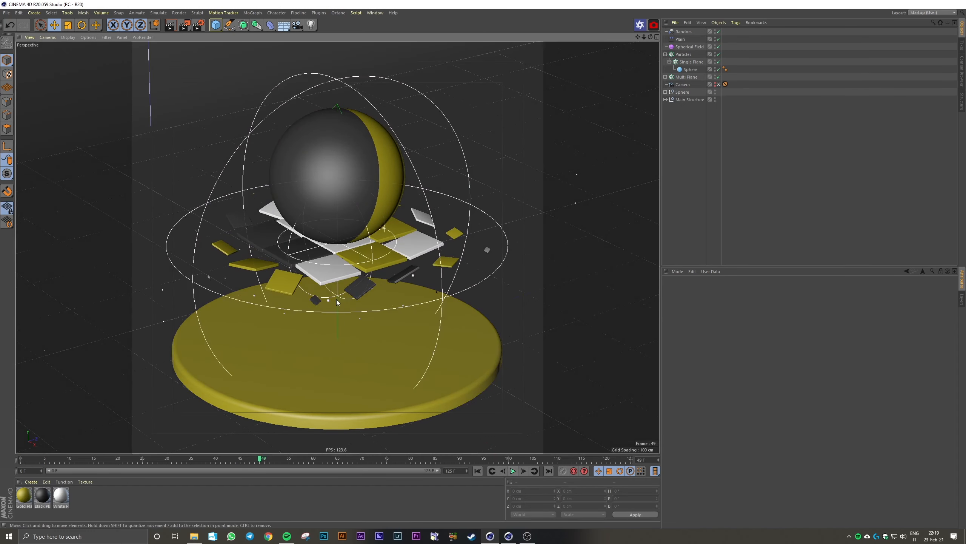
Set the Particles' Single Plane cloner to Endpoint mode with a count of 15 in X and 10 in Z.
{"action": "left_click", "coordinate": [694, 70]}
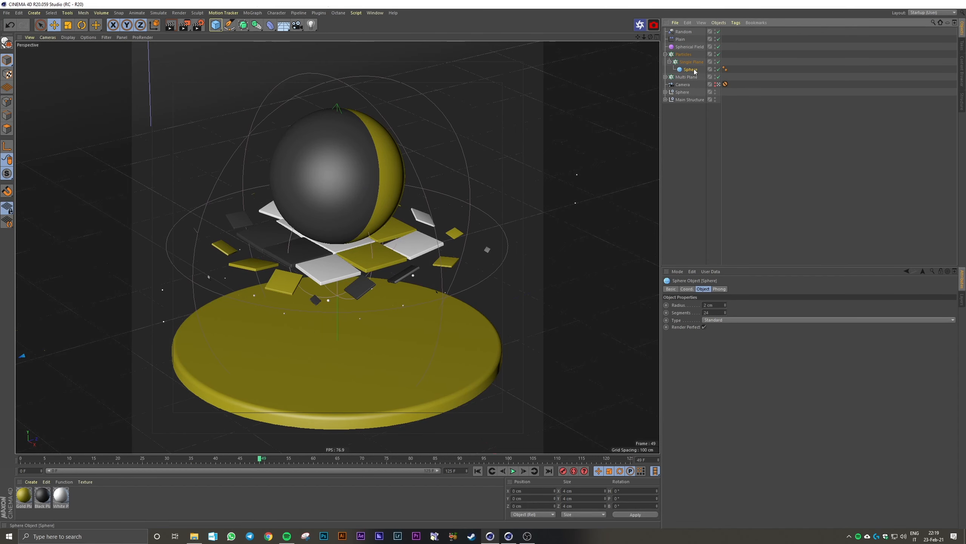
{"action": "left_click", "coordinate": [690, 62]}
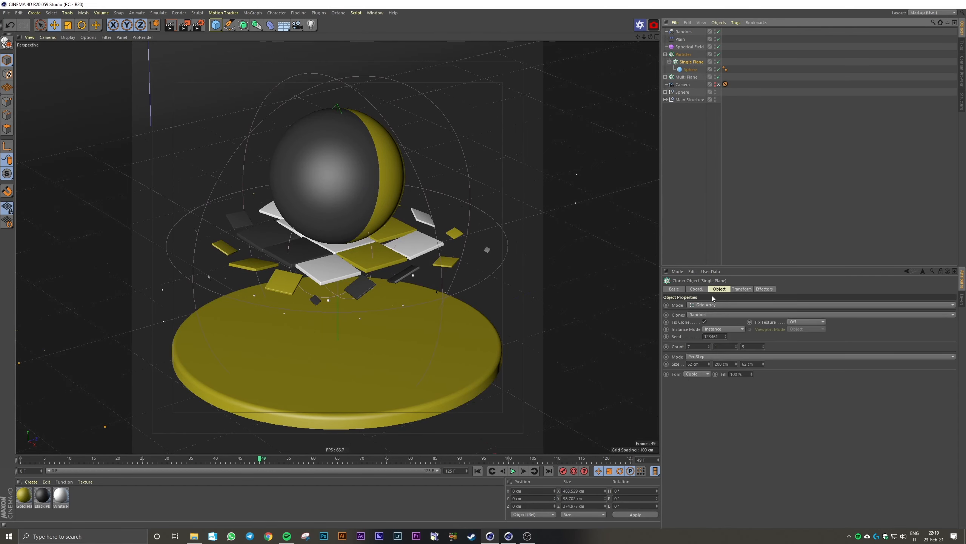
{"action": "left_click", "coordinate": [703, 357]}
{"action": "left_click", "coordinate": [707, 370]}
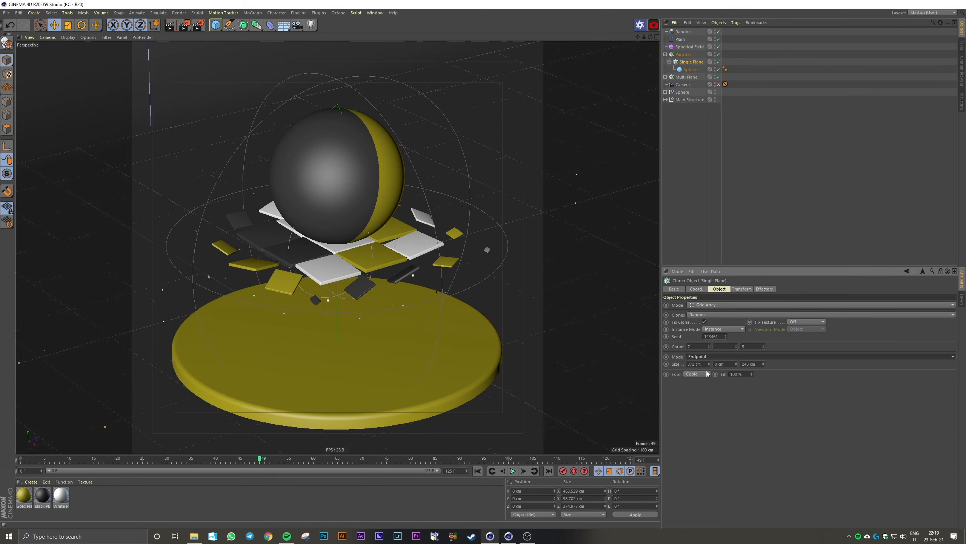
{"action": "left_click", "coordinate": [699, 347]}
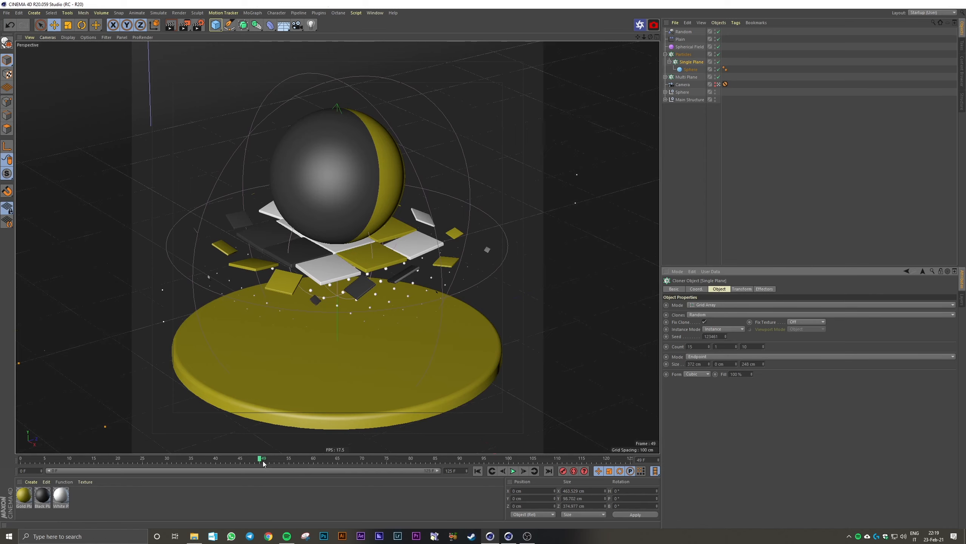
At frame 55, lower the Particles cloner in the front view to a height of about 82 cm, between tiles and platform.
{"action": "left_click_drag", "start_coordinate": [263, 463], "coordinate": [290, 460]}
{"action": "middle_click", "coordinate": [414, 356]}
{"action": "middle_click", "coordinate": [519, 338]}
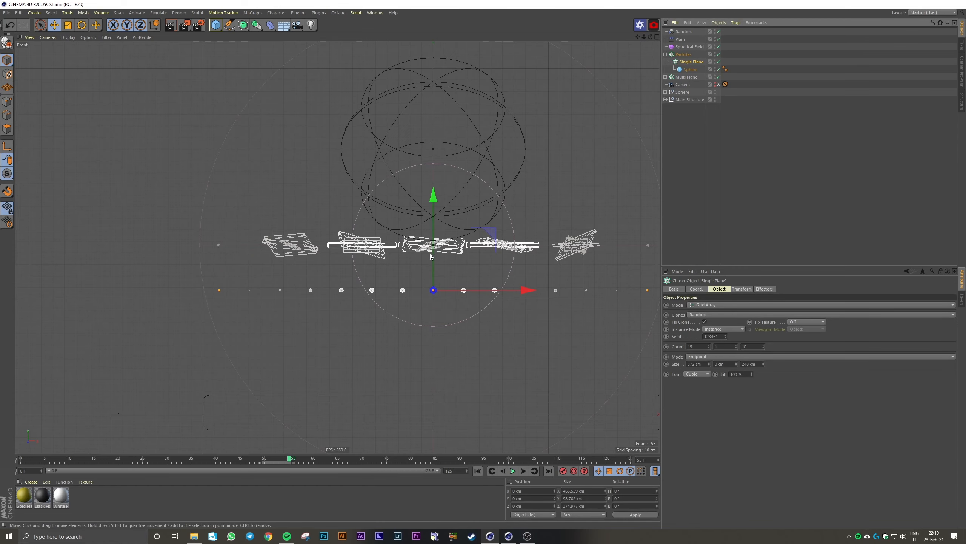
{"action": "left_click_drag", "start_coordinate": [433, 261], "coordinate": [433, 274]}
{"action": "left_click", "coordinate": [687, 55]}
{"action": "scroll", "coordinate": [426, 262], "scroll_direction": "down", "scroll_amount": 2}
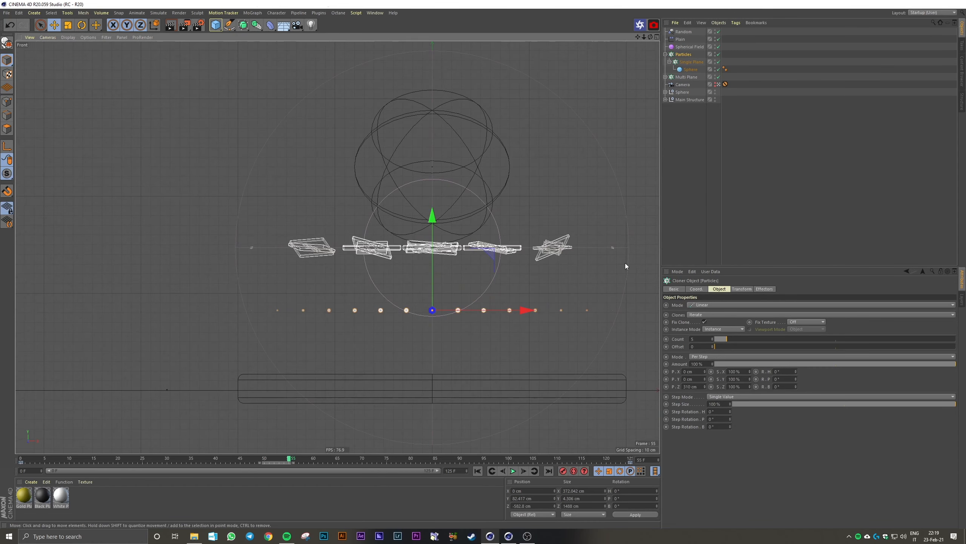
{"action": "left_click", "coordinate": [741, 163]}
{"action": "middle_click", "coordinate": [456, 166]}
{"action": "middle_click", "coordinate": [268, 162]}
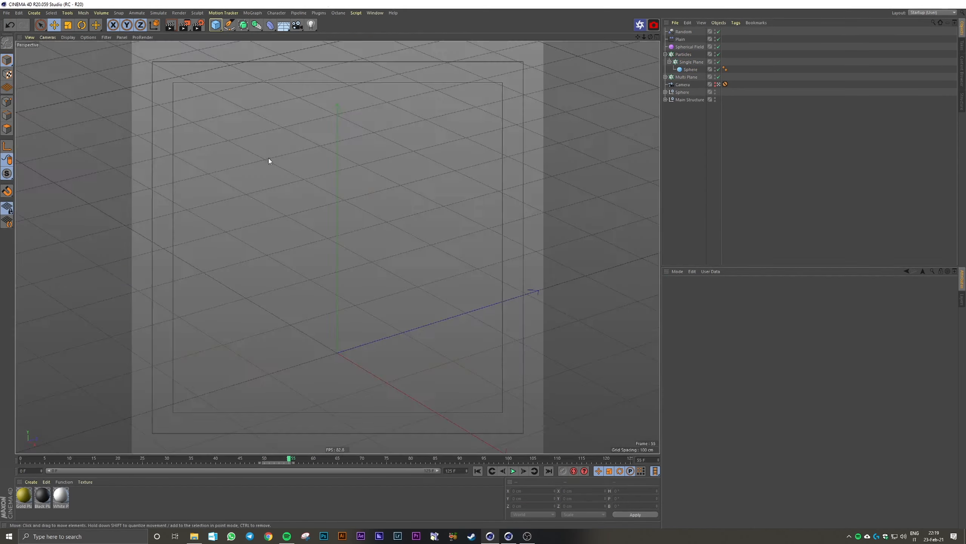
Add a Random effector to the Particles' Single Plane cloner and name it Sphere Random.
{"action": "left_click", "coordinate": [682, 62]}
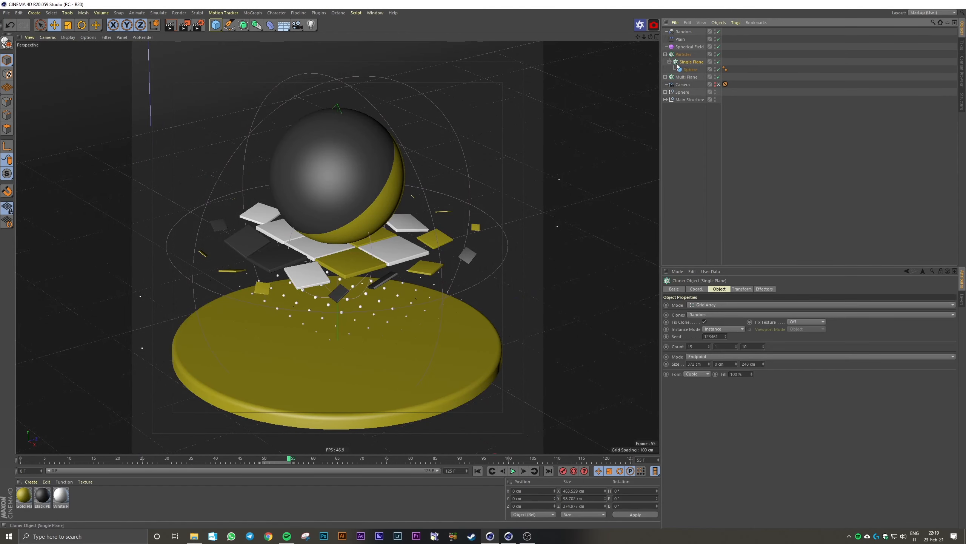
{"action": "left_click", "coordinate": [278, 13]}
{"action": "mouse_move", "coordinate": [256, 13]}
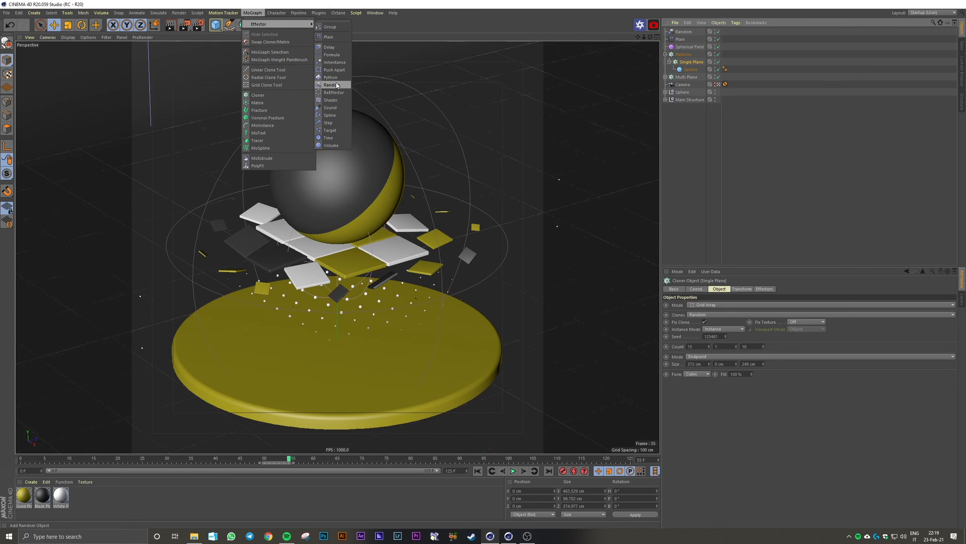
{"action": "left_click", "coordinate": [333, 84]}
{"action": "double_click", "coordinate": [687, 32]}
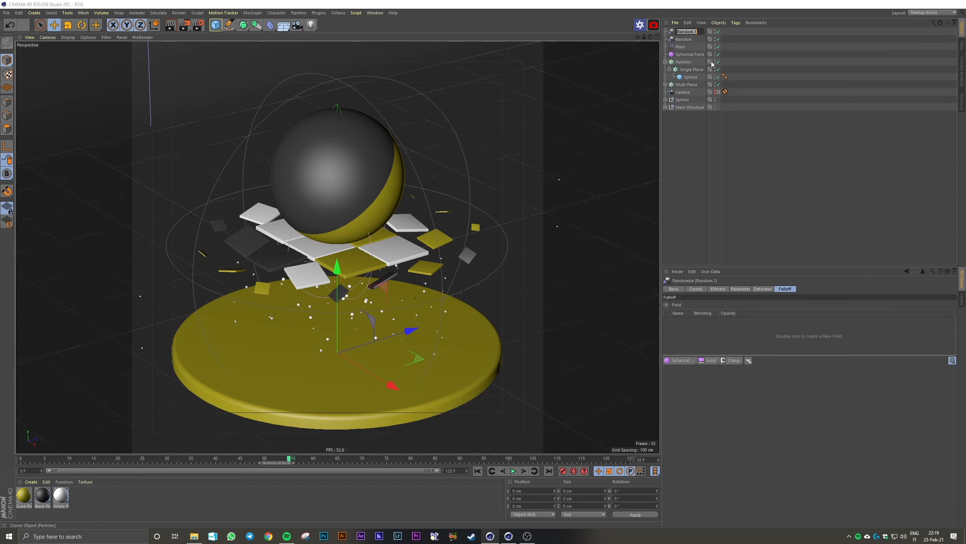
{"action": "type", "text": "Sph"}
{"action": "key", "text": "Return"}
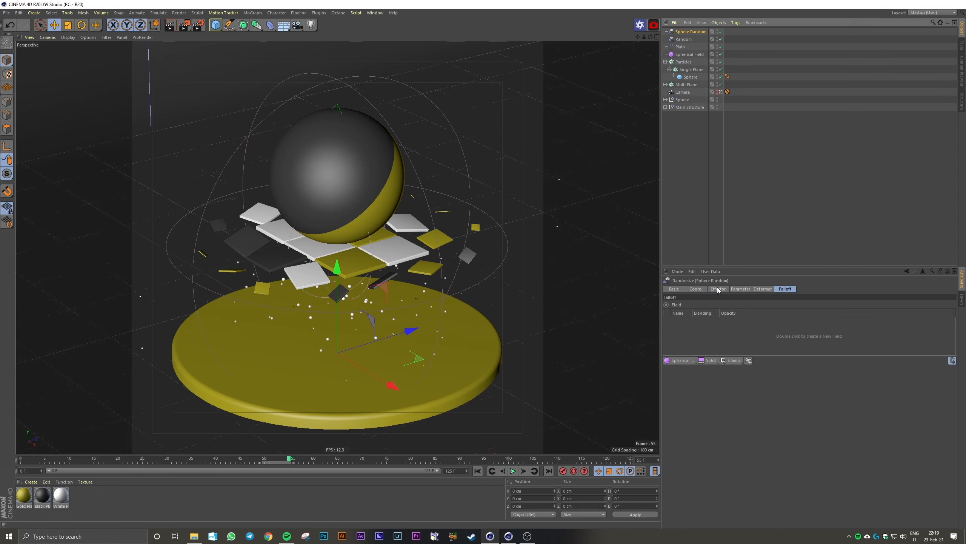
Set Sphere Random's position variation to 0 cm in X and Z and 30 cm in Y, and add uniform scale variation.
{"action": "left_click", "coordinate": [740, 289]}
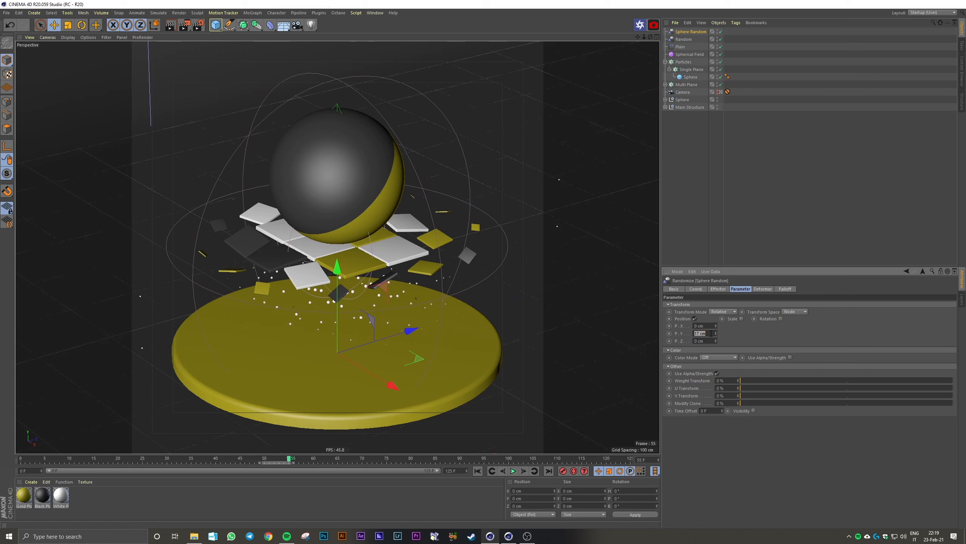
{"action": "left_click", "coordinate": [742, 319]}
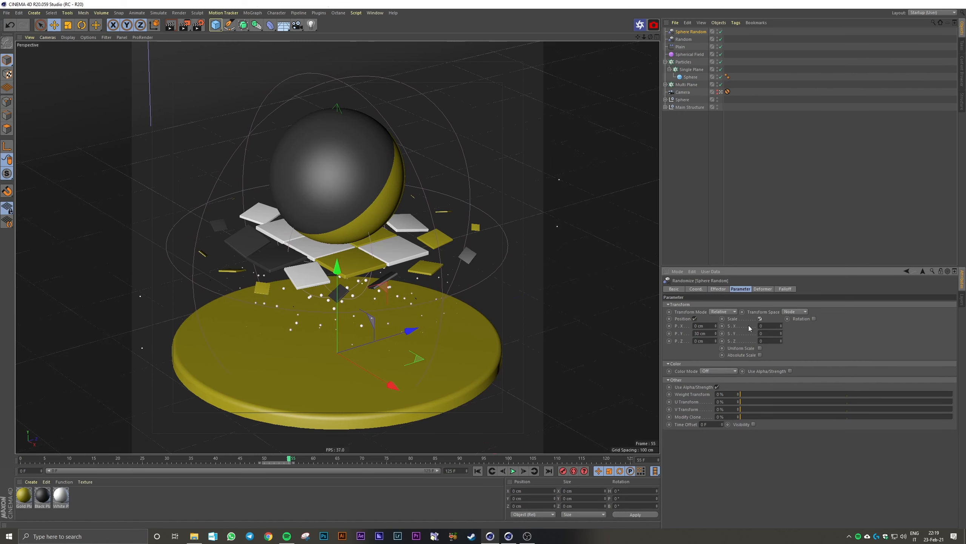
{"action": "left_click", "coordinate": [760, 348]}
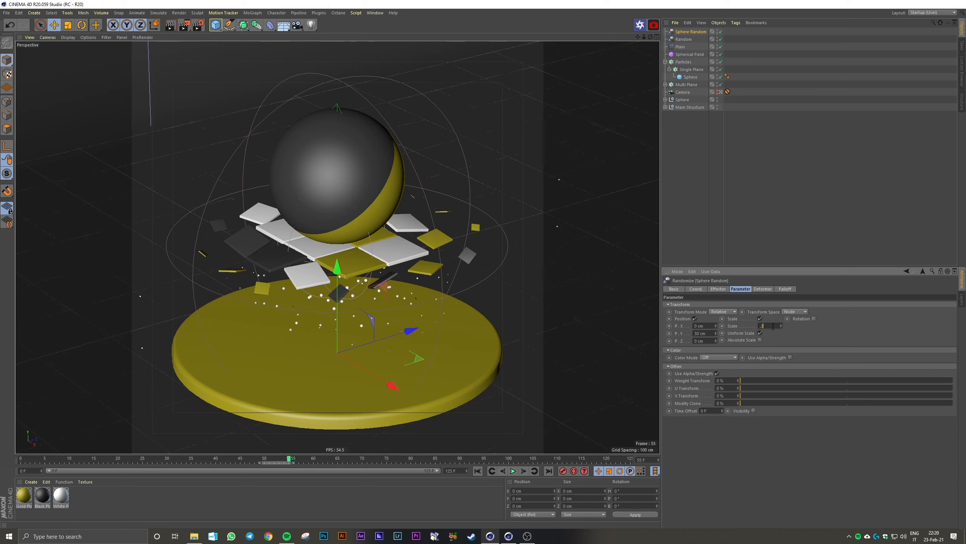
{"action": "left_click", "coordinate": [779, 231]}
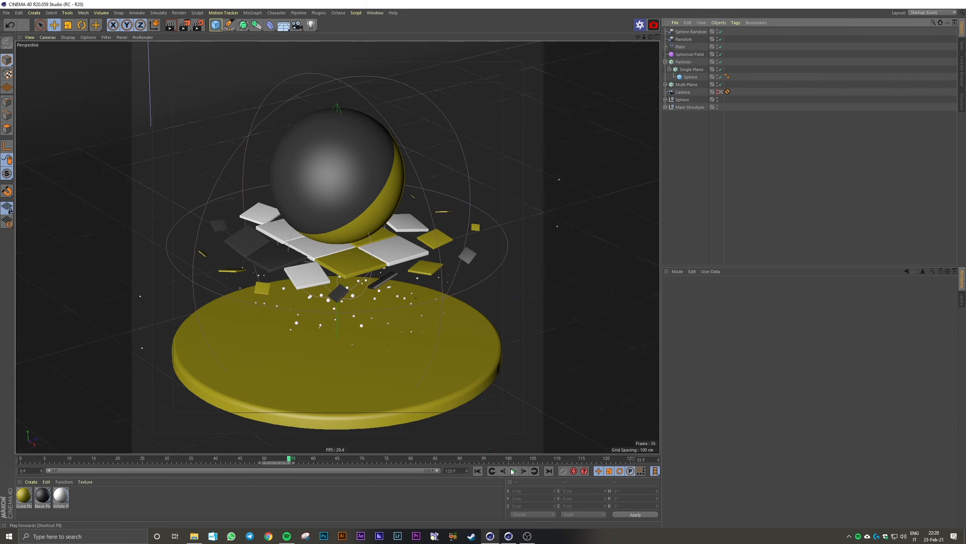
Play the animation and check the scattered particles in the front and perspective views.
{"action": "key", "text": "F8"}
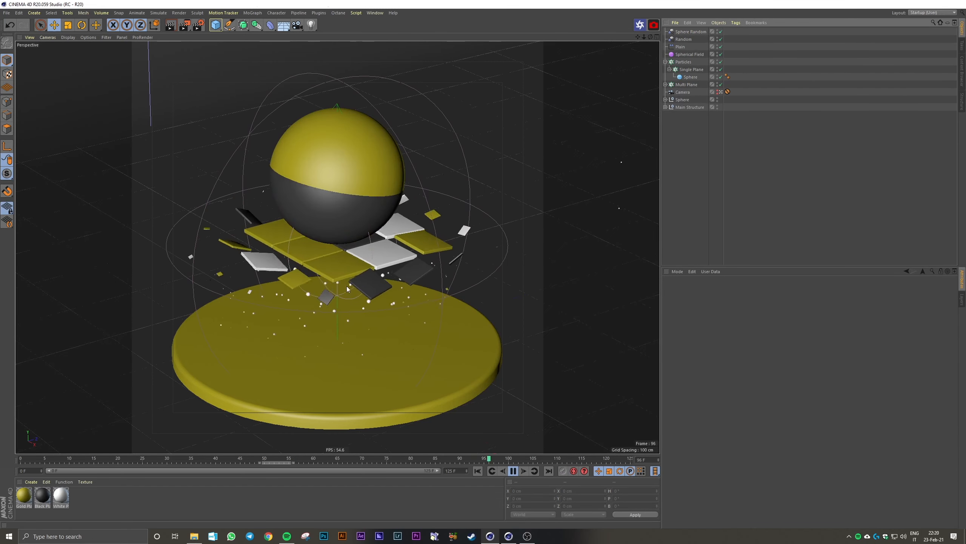
{"action": "middle_click", "coordinate": [345, 304]}
{"action": "middle_click", "coordinate": [347, 309]}
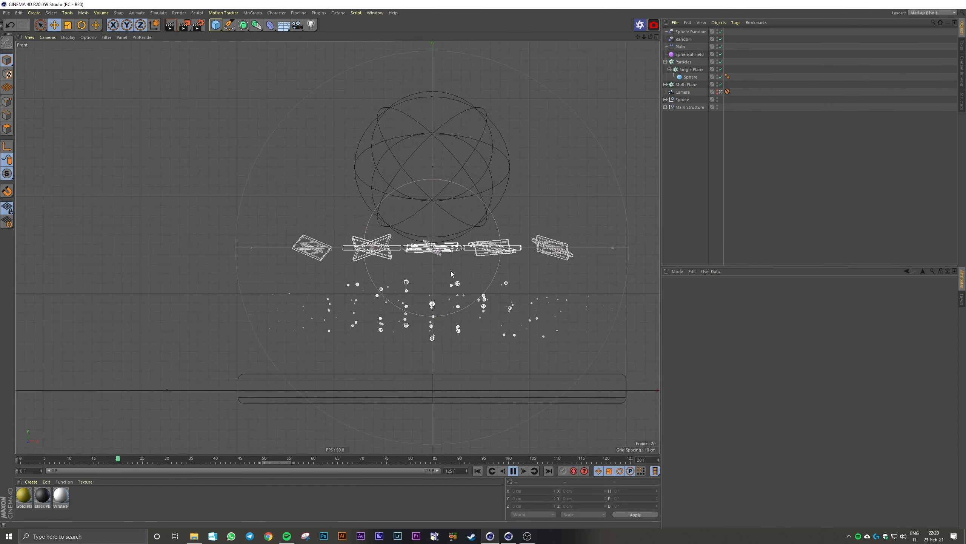
{"action": "middle_click", "coordinate": [397, 305]}
{"action": "middle_click", "coordinate": [261, 227]}
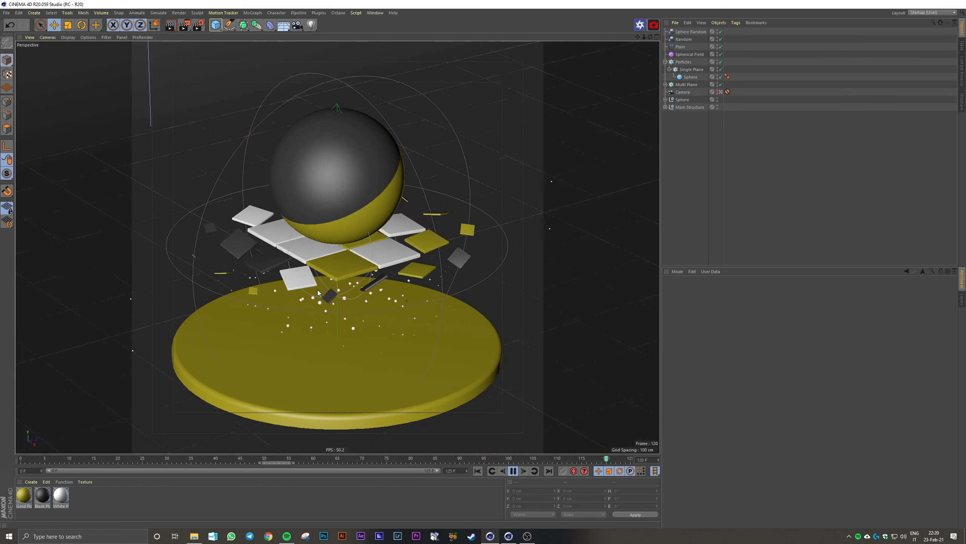
{"action": "key", "text": "space"}
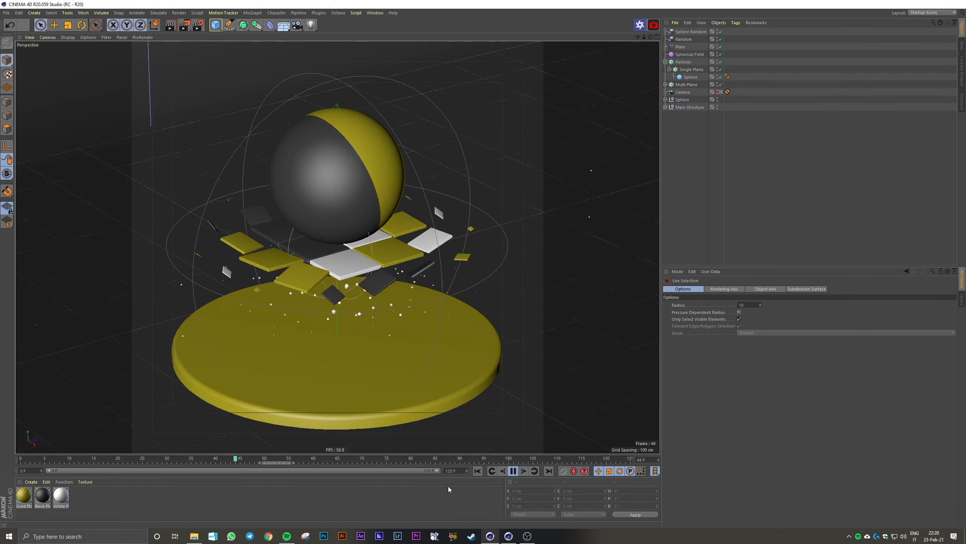
Review the effectors assigned to the Particles' Single Plane cloner, including Sphere Random.
{"action": "left_click", "coordinate": [690, 71]}
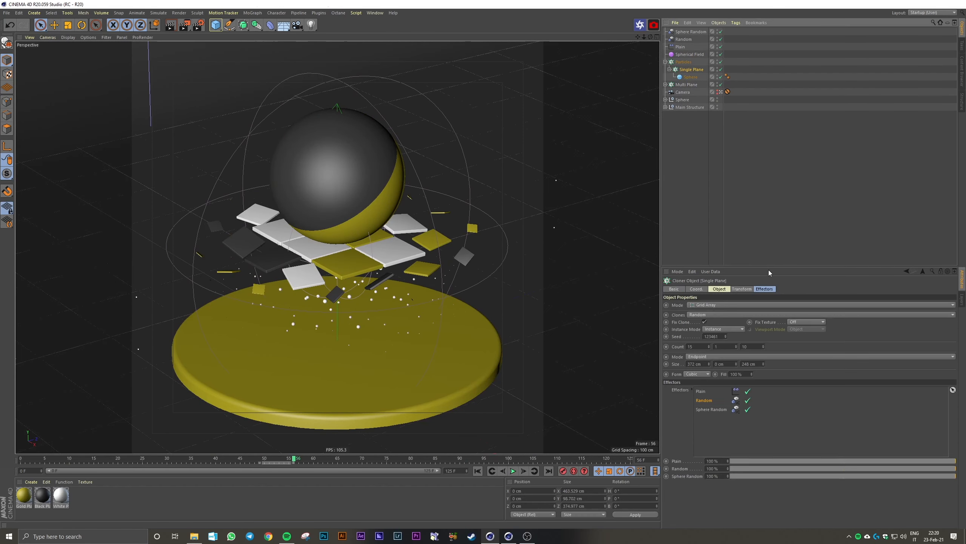
{"action": "left_click", "coordinate": [765, 289]}
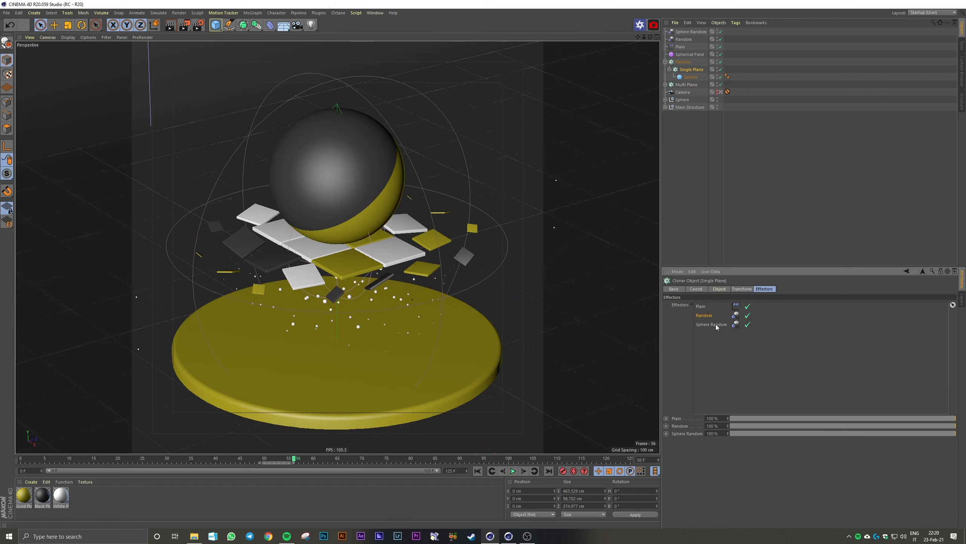
{"action": "left_click", "coordinate": [716, 155]}
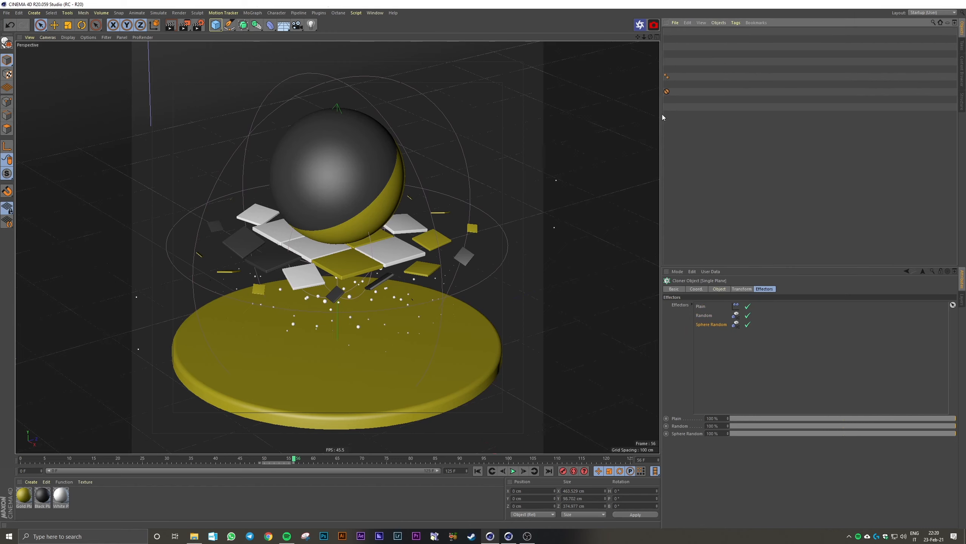
Duplicate the particle Sphere twice inside the Single Plane cloner and apply the white, black and gold materials, one to each sphere.
{"action": "left_click_drag", "start_coordinate": [662, 116], "coordinate": [795, 113]}
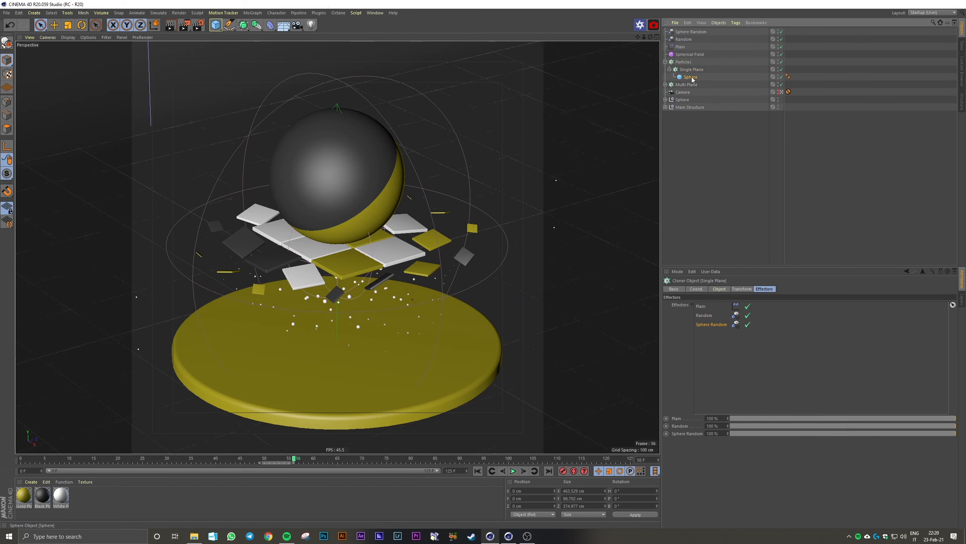
{"action": "left_click_drag", "start_coordinate": [692, 79], "coordinate": [692, 77], "text": "ctrl"}
{"action": "left_click", "coordinate": [718, 175]}
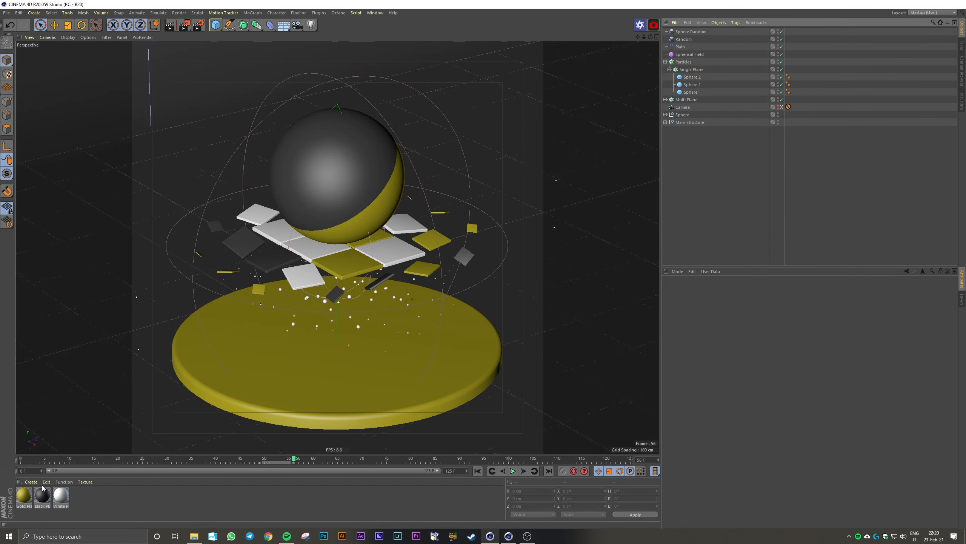
{"action": "left_click_drag", "start_coordinate": [685, 95], "coordinate": [689, 92]}
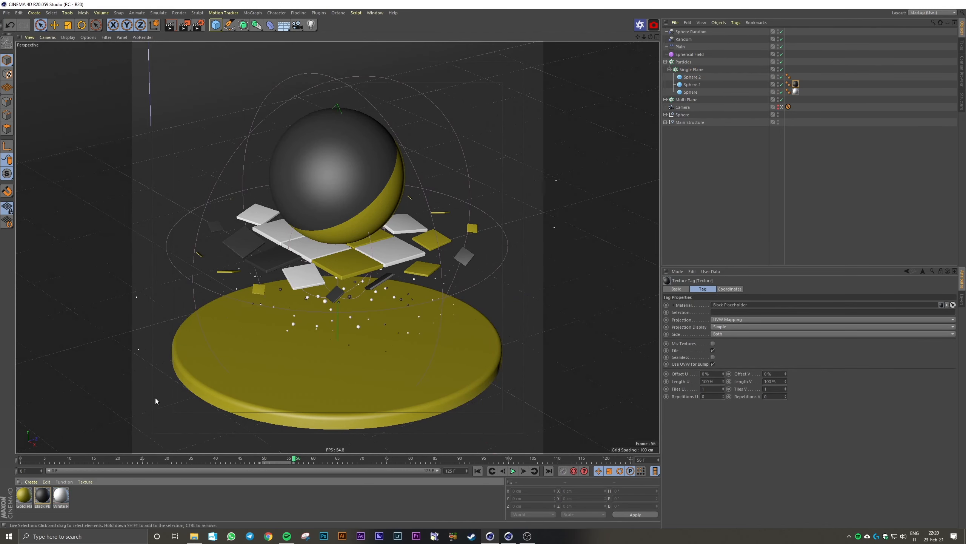
{"action": "left_click", "coordinate": [731, 136]}
{"action": "left_click", "coordinate": [478, 470]}
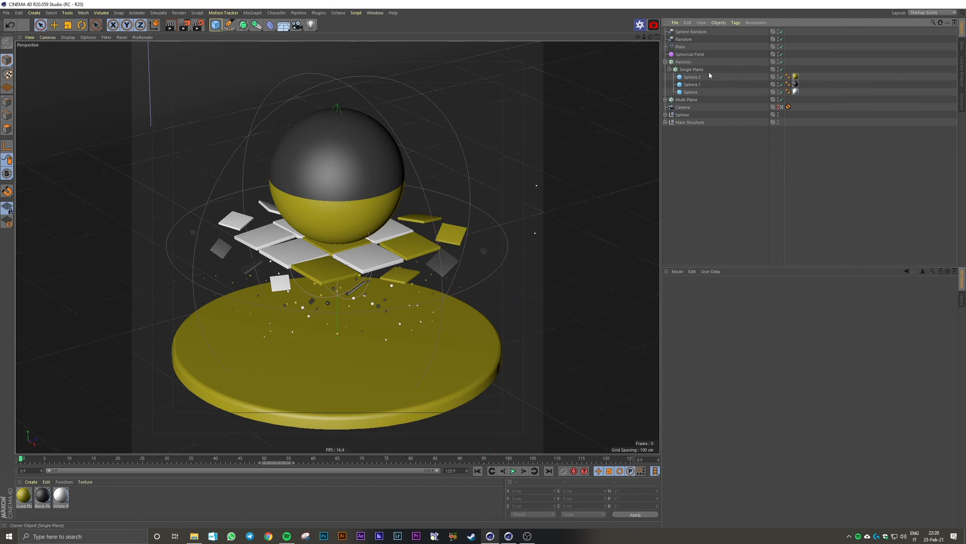
Adjust the radius of the black particle sphere and of all three spheres together, and play the animation.
{"action": "left_click", "coordinate": [693, 84]}
{"action": "double_click", "coordinate": [710, 305]}
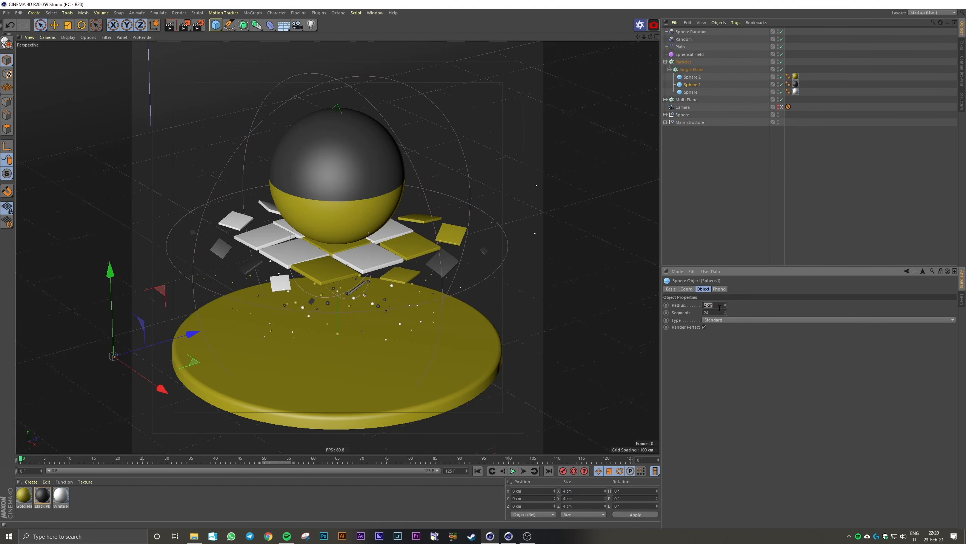
{"action": "left_click", "coordinate": [693, 78]}
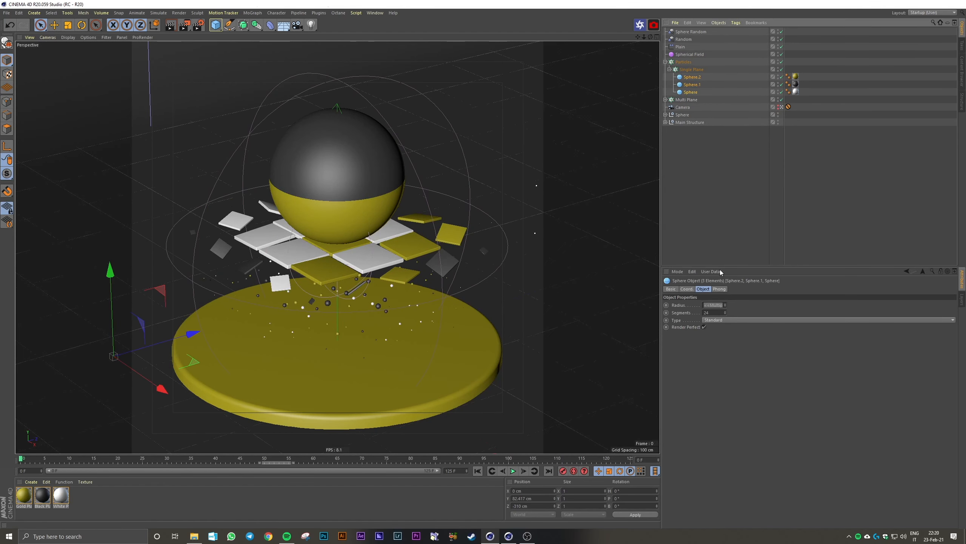
{"action": "double_click", "coordinate": [717, 305]}
{"action": "left_click", "coordinate": [716, 206]}
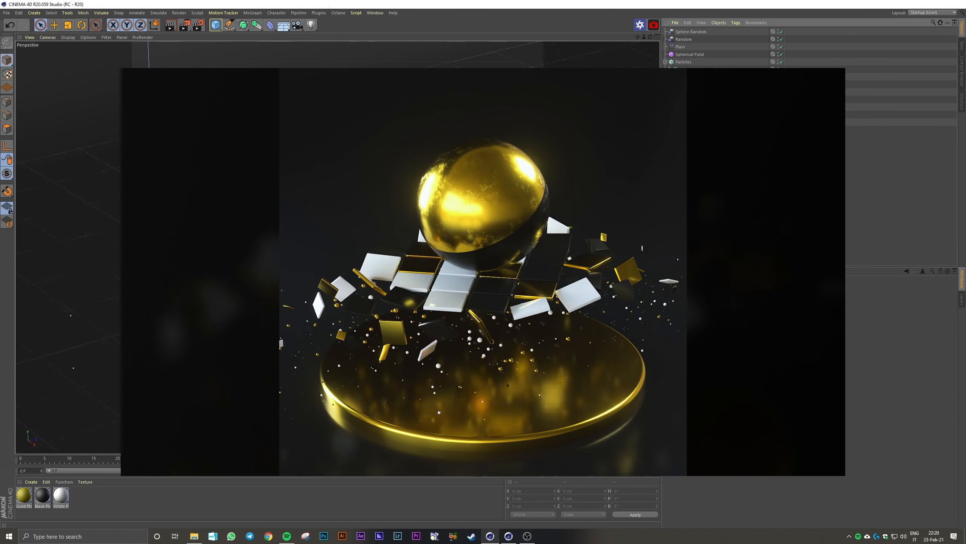
{"action": "left_click", "coordinate": [517, 472]}
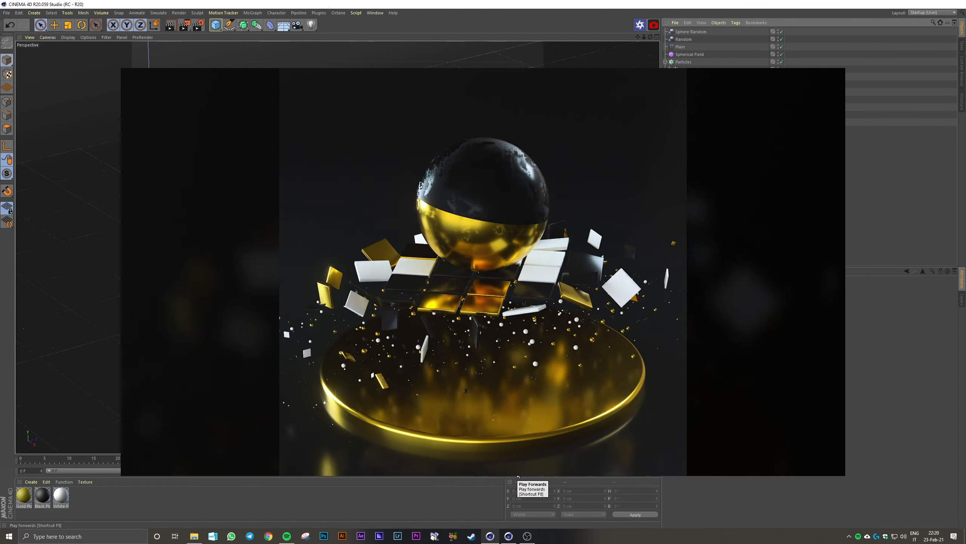